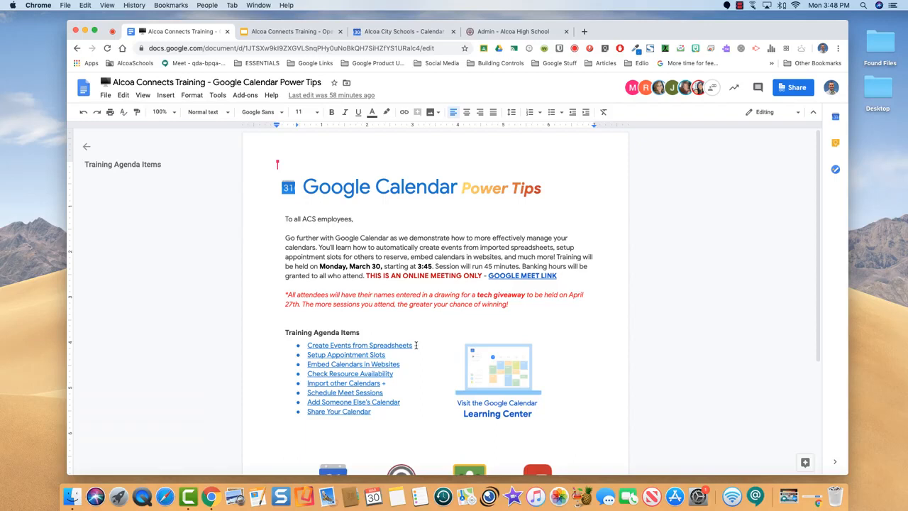
Open the 'Google Calendar Spreadsheet Import' file from the Create Events from Spreadsheets link preview
left_click(416, 345)
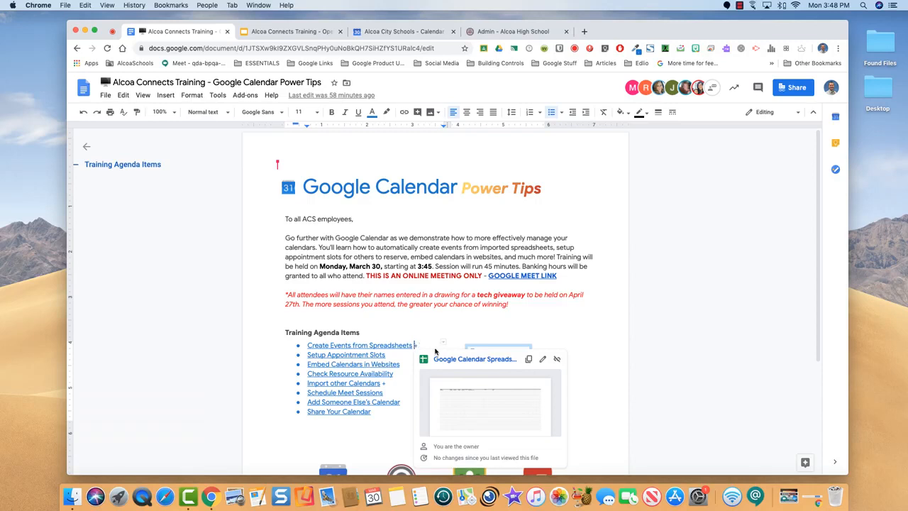
left_click(456, 360)
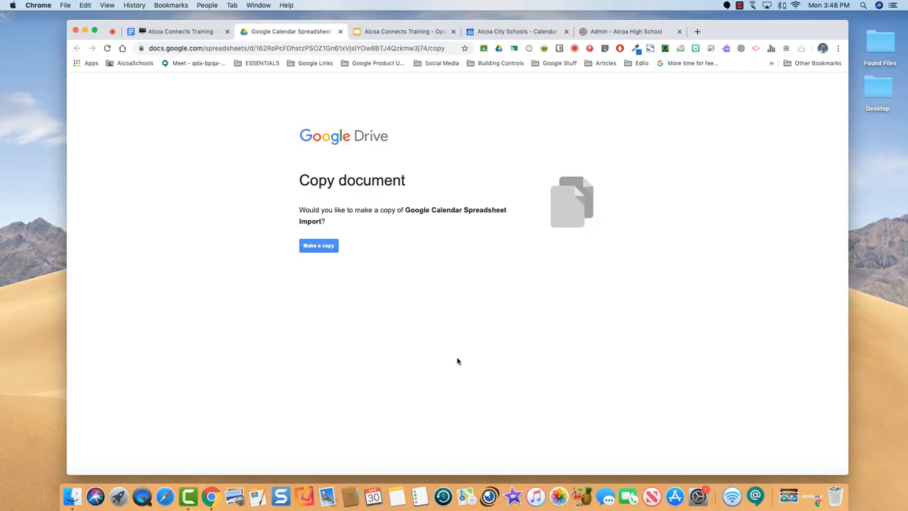
Make a copy to create 'Copy of Google Calendar Spreadsheet Import' in Google Sheets
left_click(323, 246)
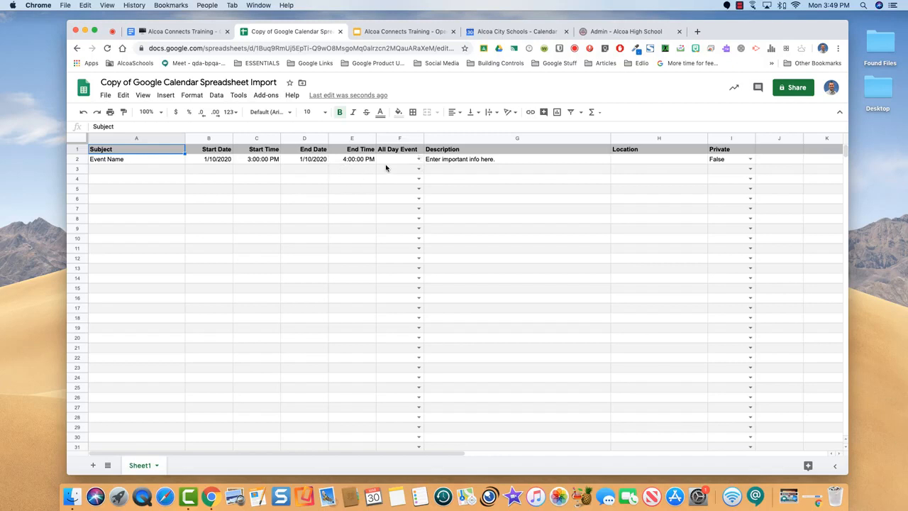
left_click(418, 160)
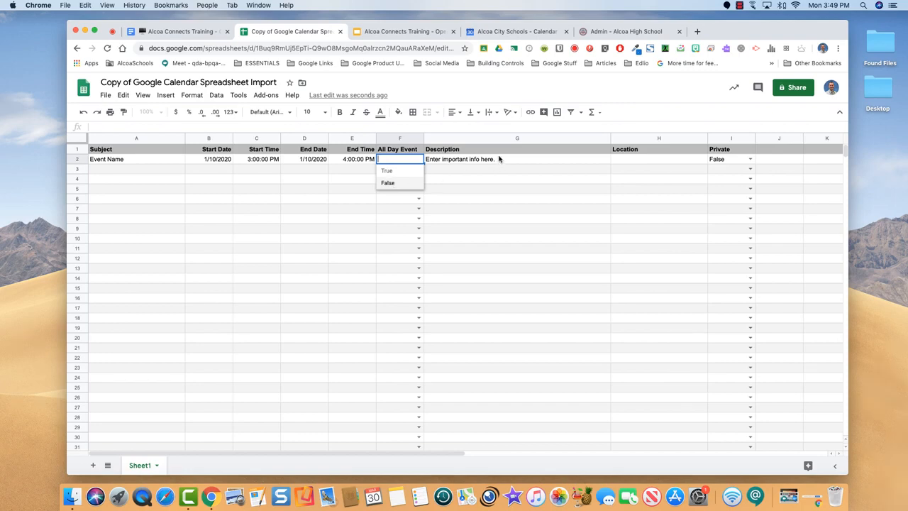
left_click(499, 160)
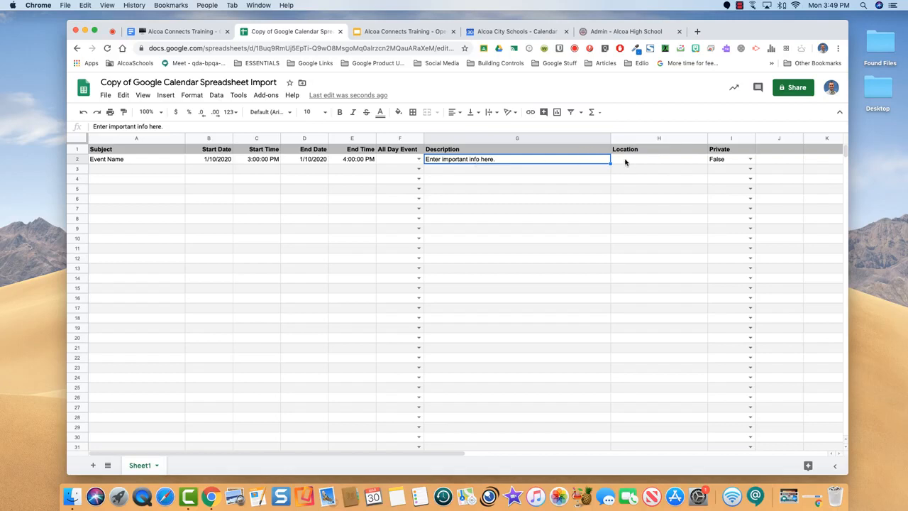
left_click(624, 162)
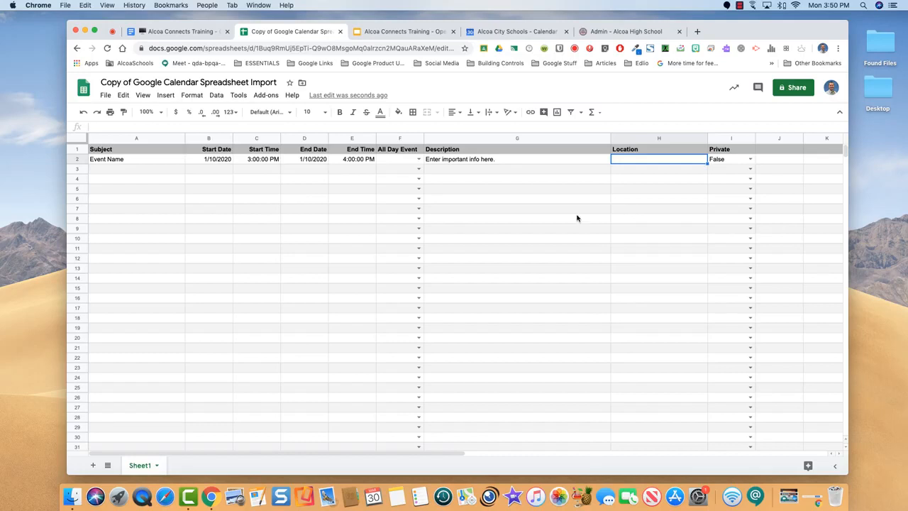
Replace the sample event name in A2 with 'Unit 1 Test'
left_click(138, 162)
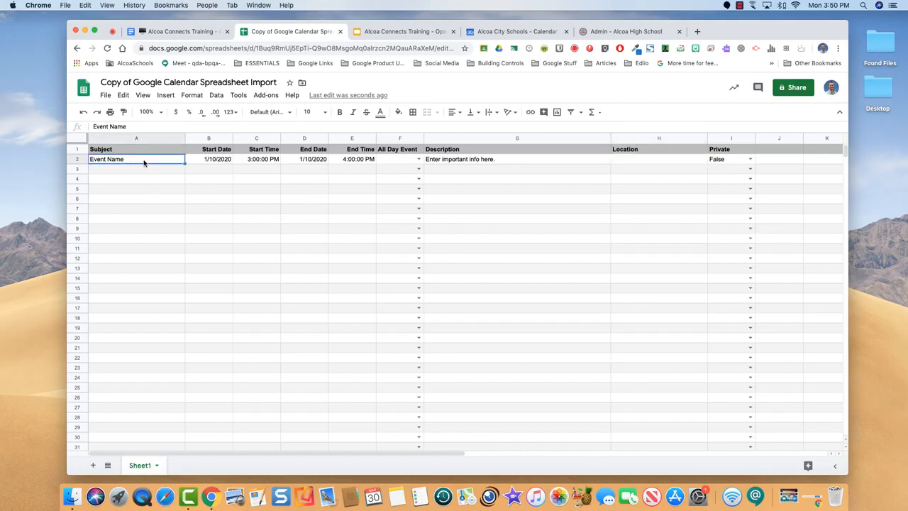
double_click(134, 159)
left_click_drag(134, 159, 89, 159)
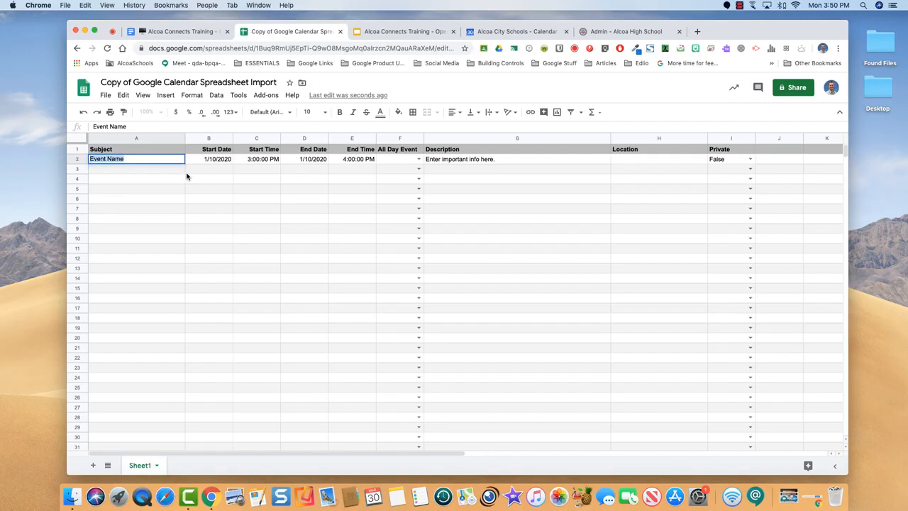
type("Unit 1 Test")
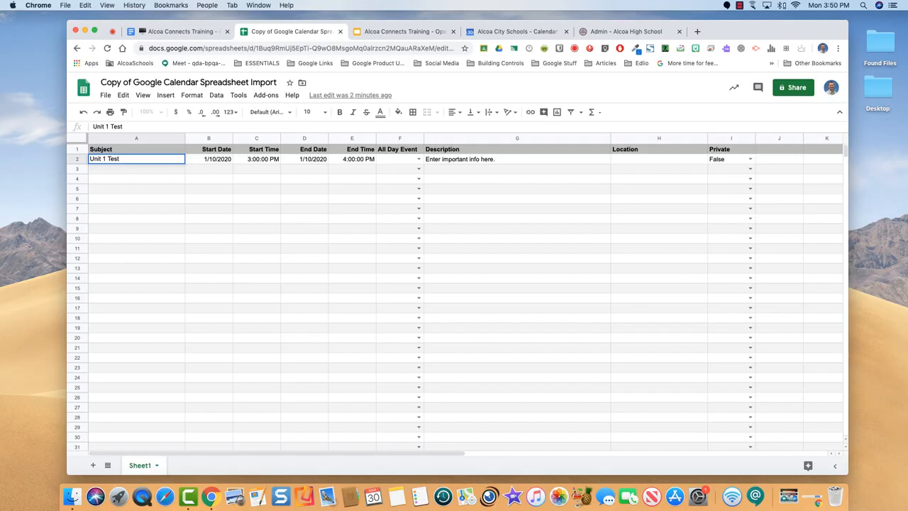
Set both the start date B2 and end date D2 to April 1, 2020
left_click(221, 161)
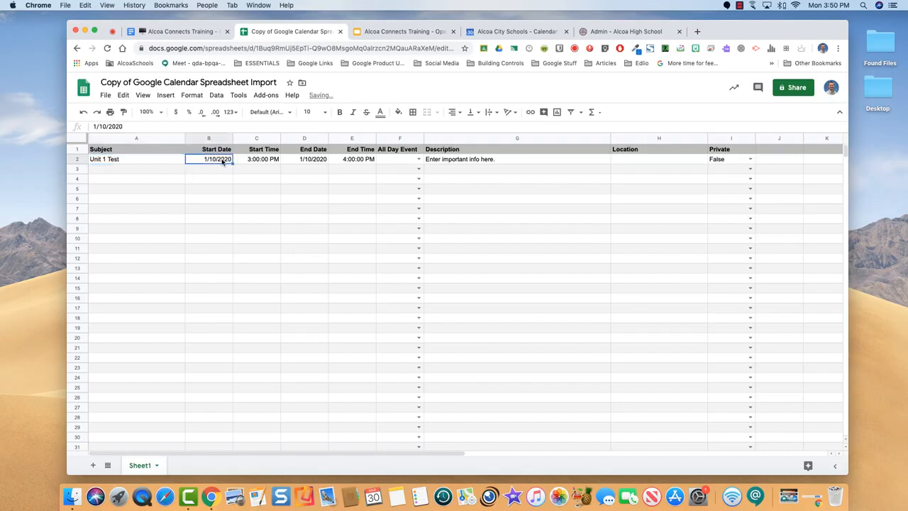
double_click(223, 160)
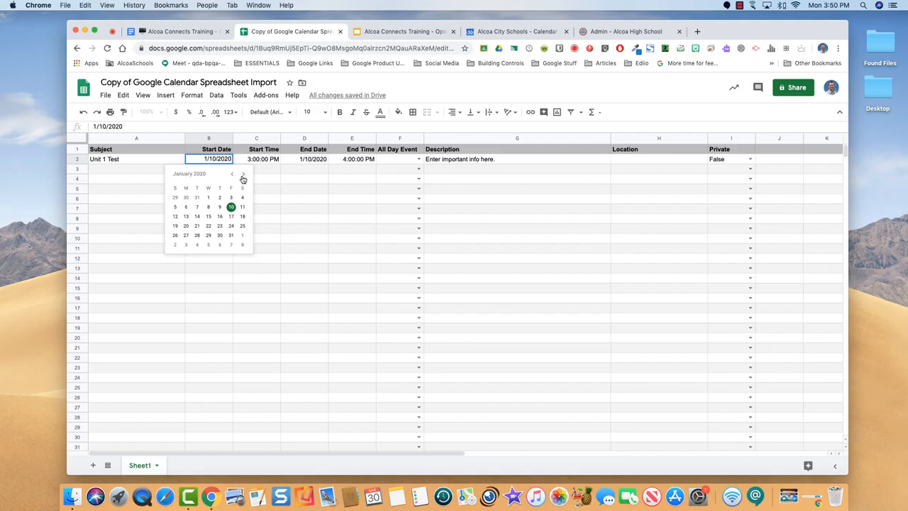
left_click(243, 174)
left_click(242, 174)
left_click(209, 236)
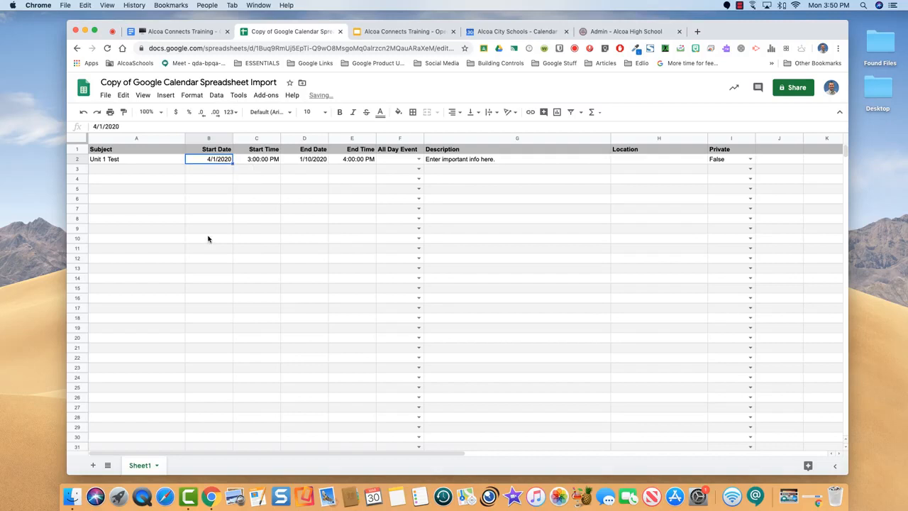
left_click(261, 160)
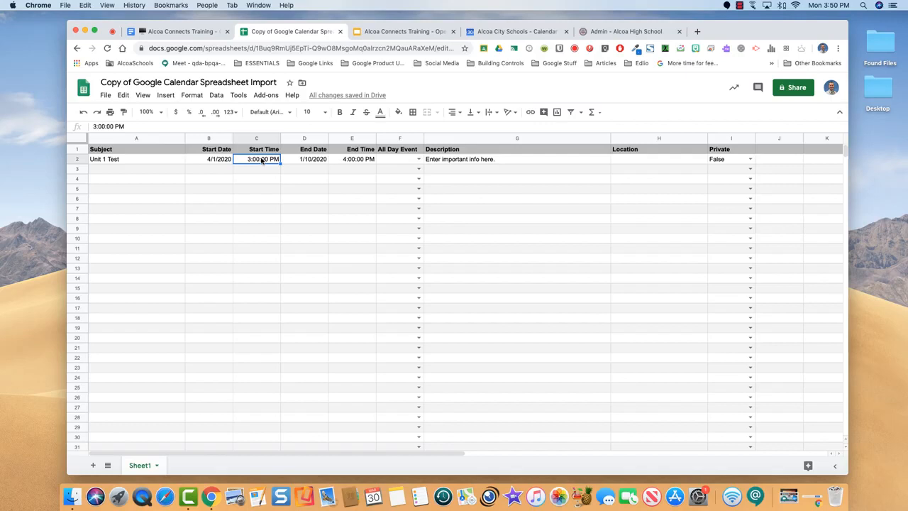
left_click(310, 160)
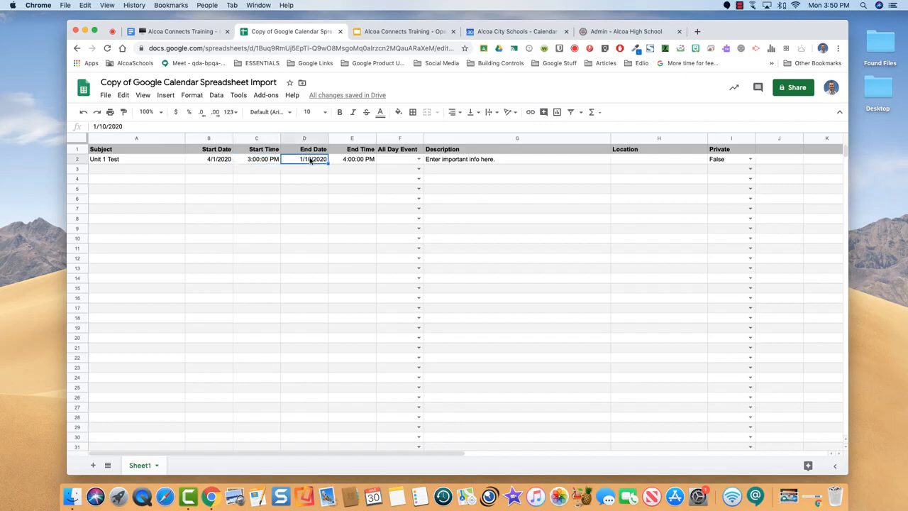
double_click(310, 160)
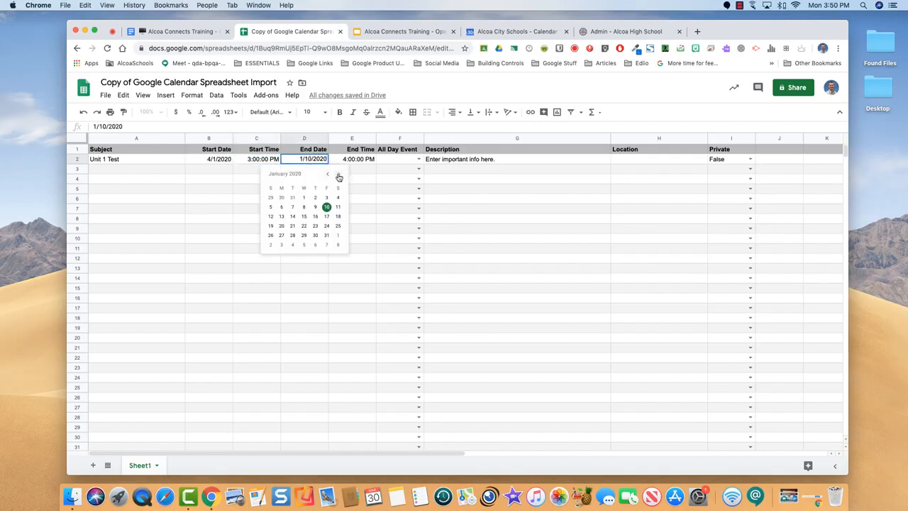
left_click(338, 175)
left_click(339, 174)
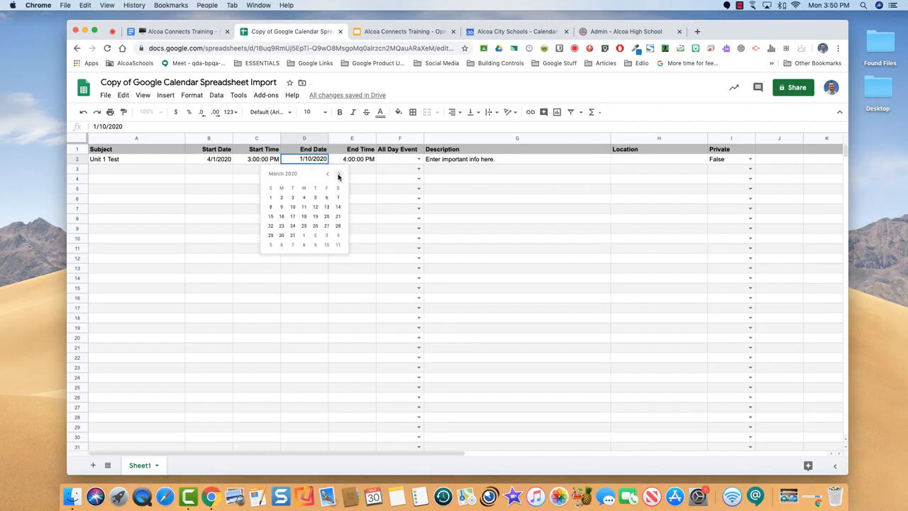
left_click(303, 236)
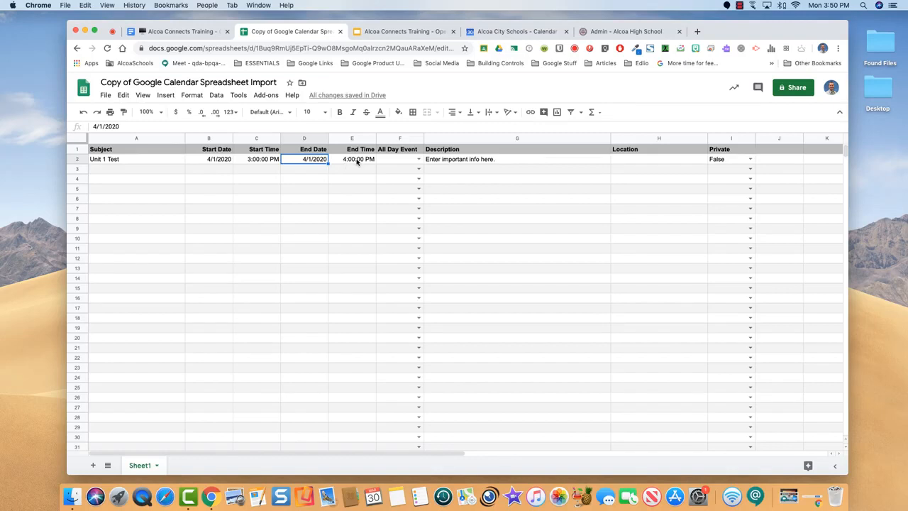
Enter 'Alcoa High School' as the location in H2
left_click(447, 162)
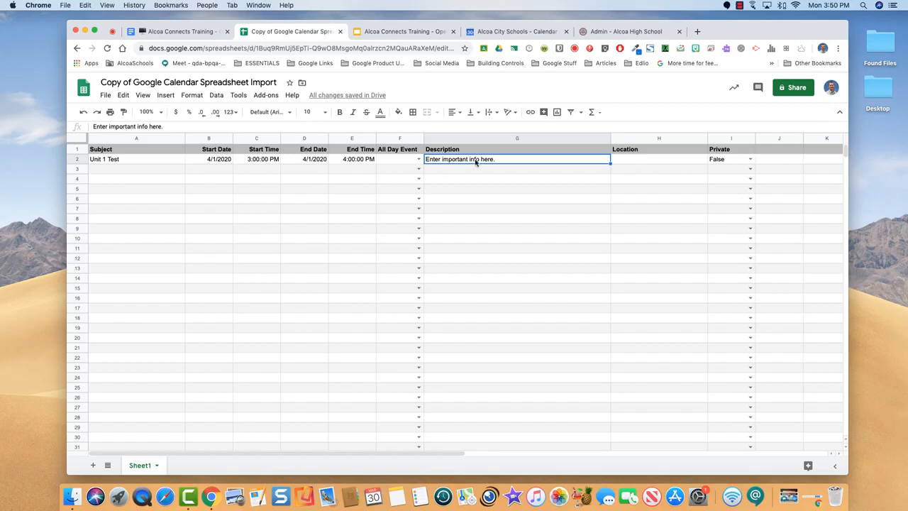
left_click(623, 162)
type("Al")
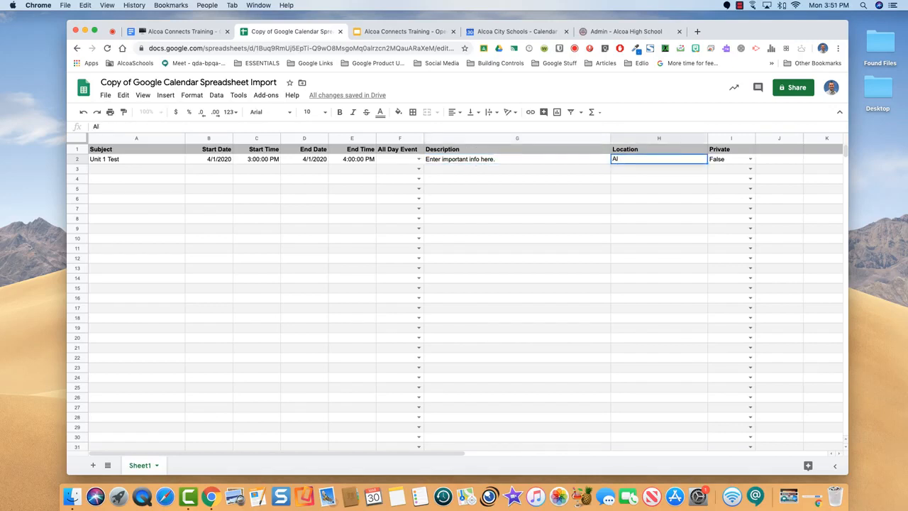
type("coa High School")
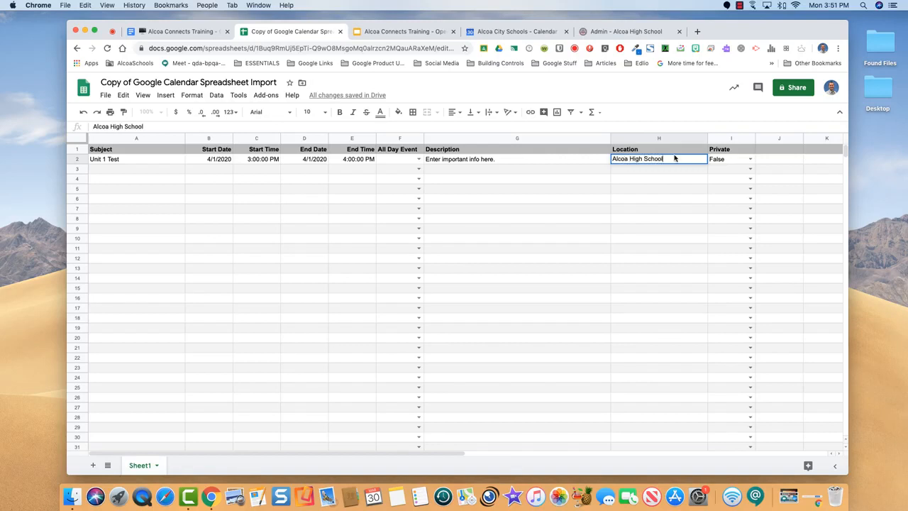
Add a 'Unit 2 Test' row in A3 with start date April 8, 2020
left_click(108, 168)
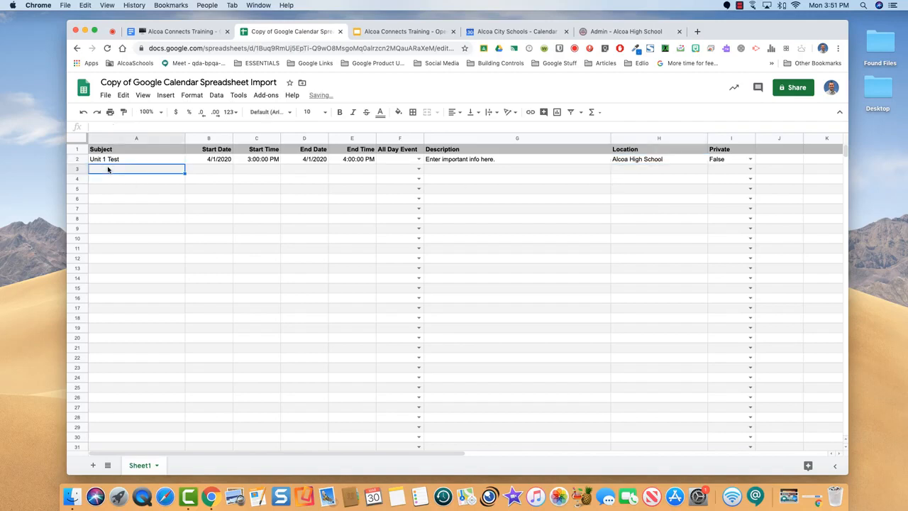
type("Unit 2 ")
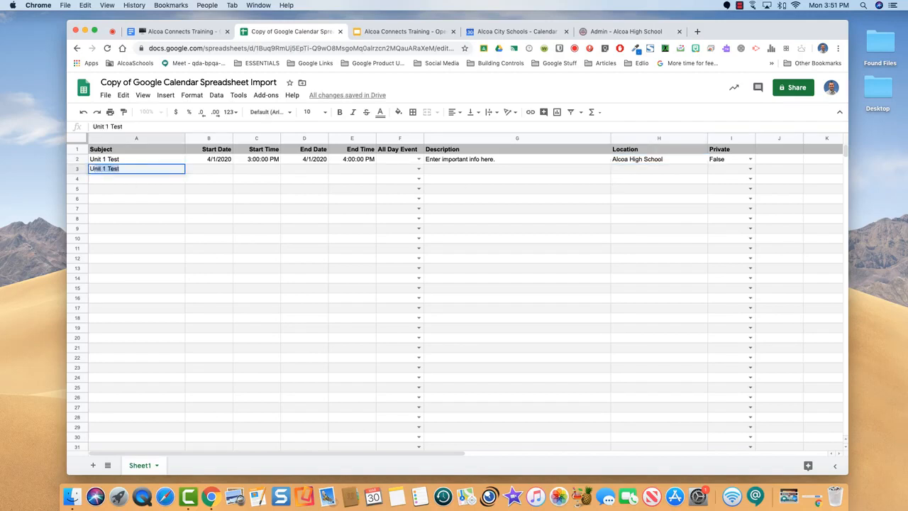
type("Test")
left_click(209, 171)
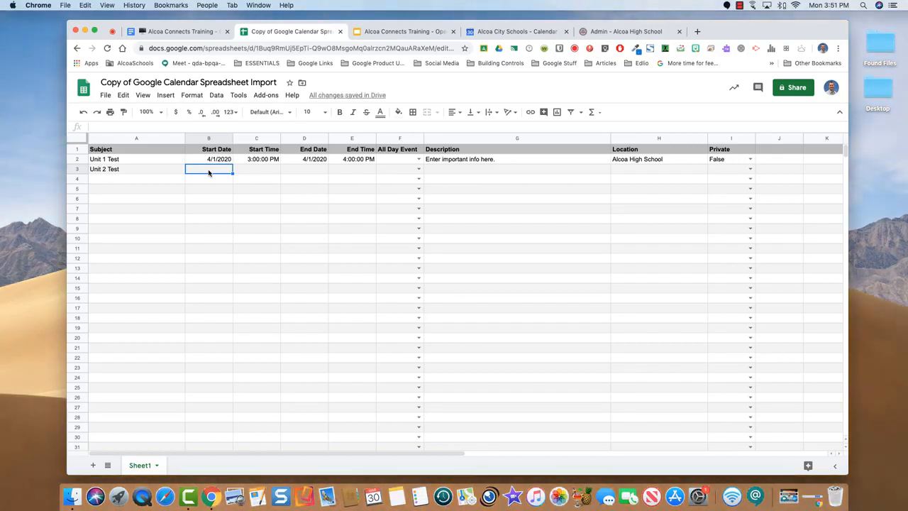
double_click(209, 171)
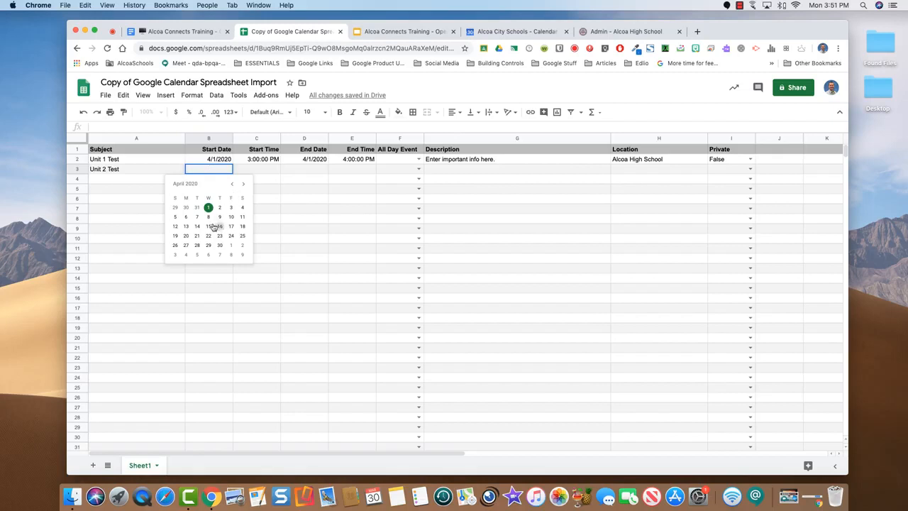
left_click(209, 217)
Set the Unit 2 Test start time to 3:00 PM
double_click(259, 169)
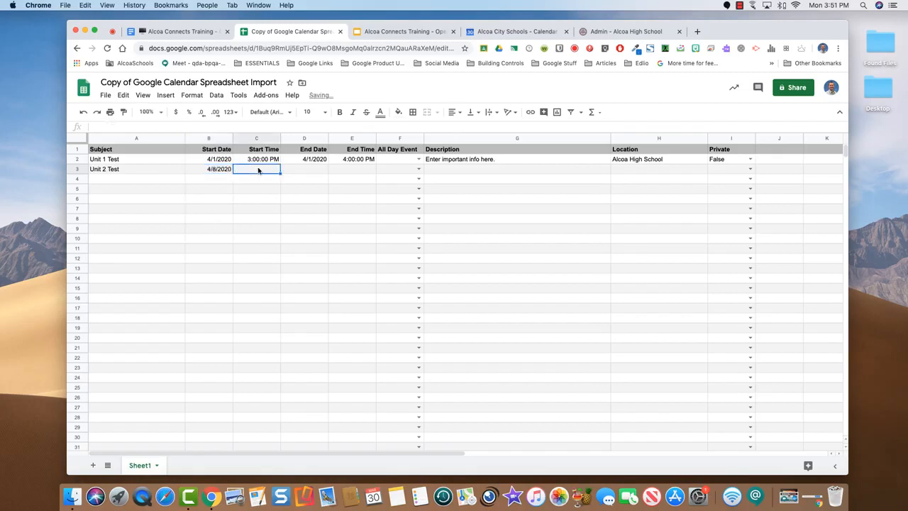
type("3:00")
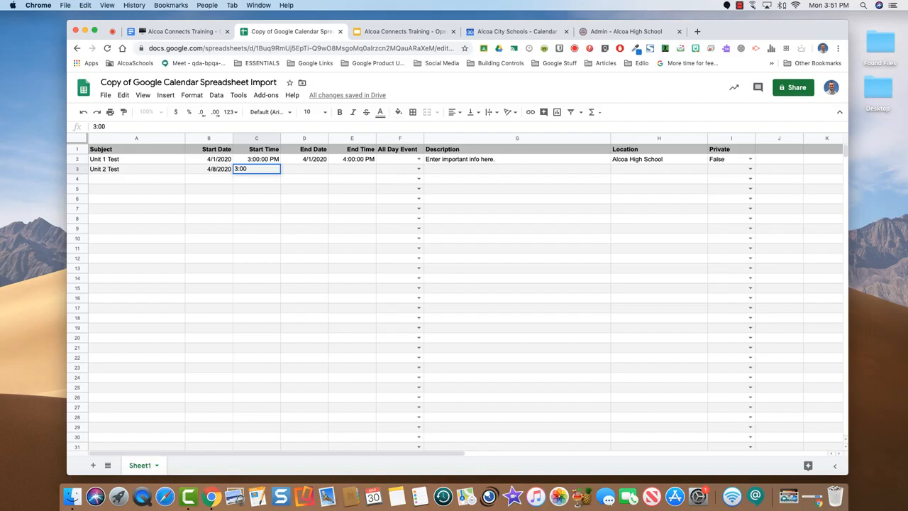
key("Tab")
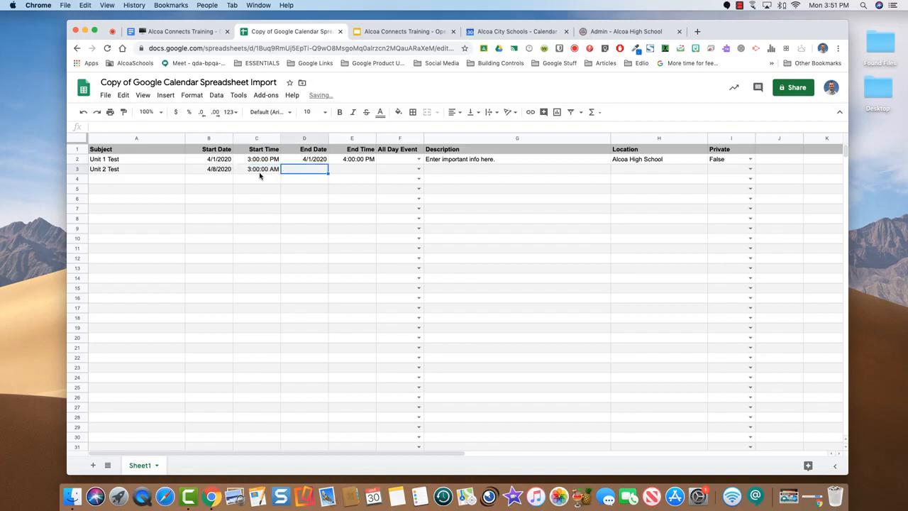
left_click(272, 169)
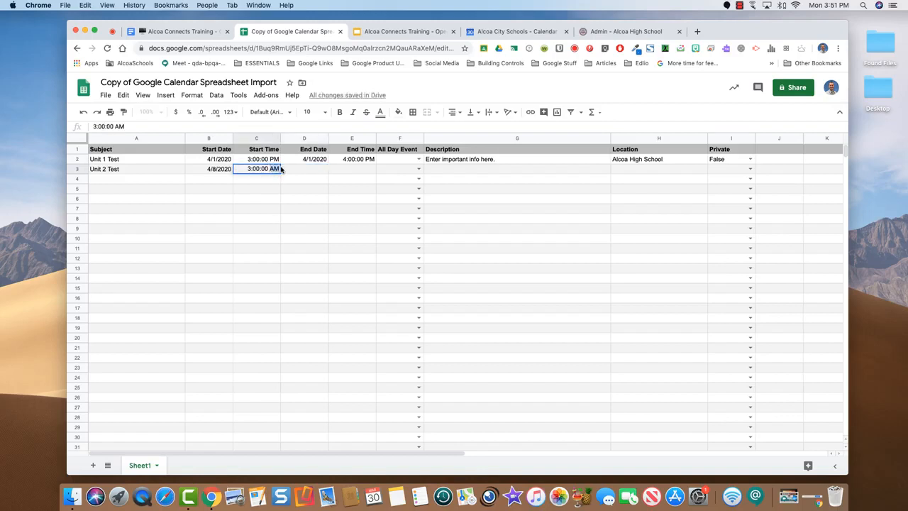
type("PM")
left_click(299, 170)
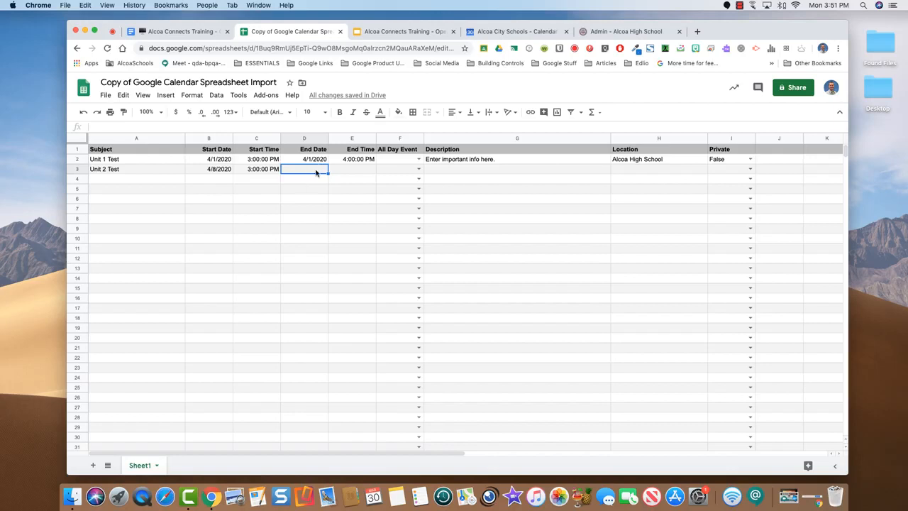
Set the end date to April 8, 2020 and the end time to 4:00 PM
double_click(316, 172)
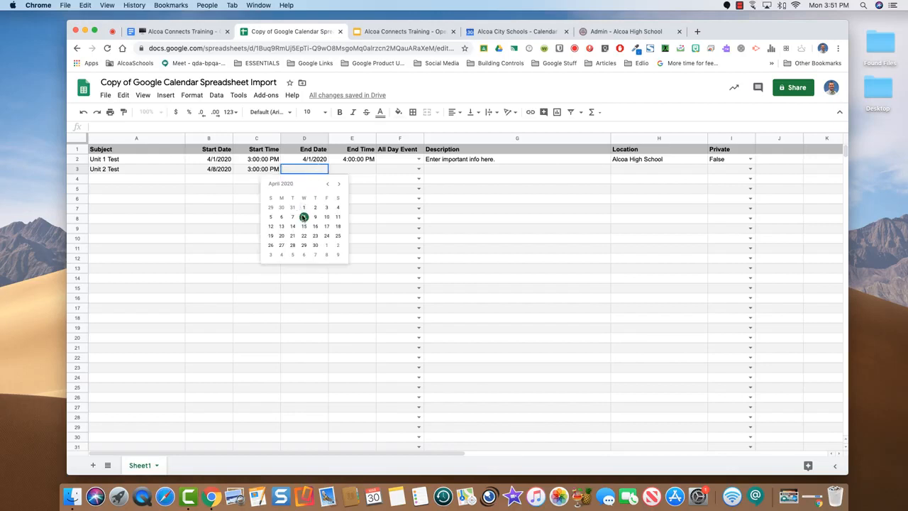
left_click(301, 218)
double_click(352, 169)
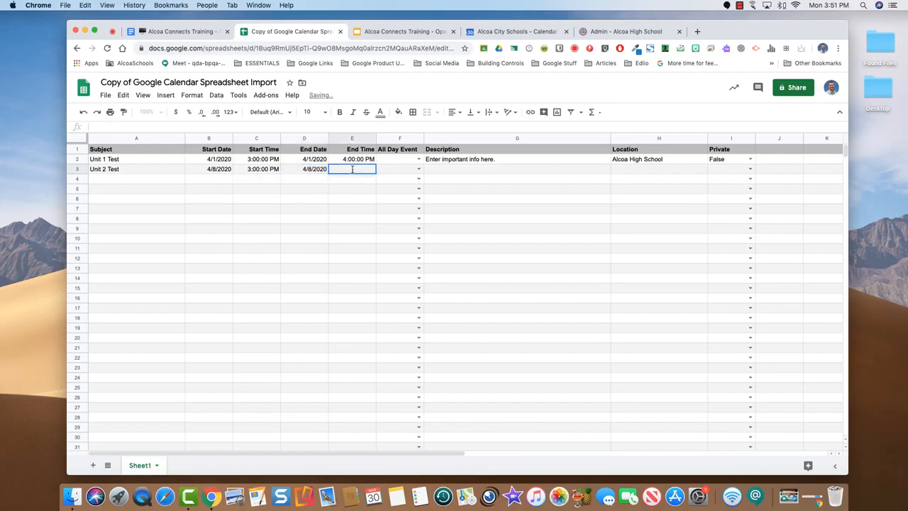
type("4:00pm")
key("Tab")
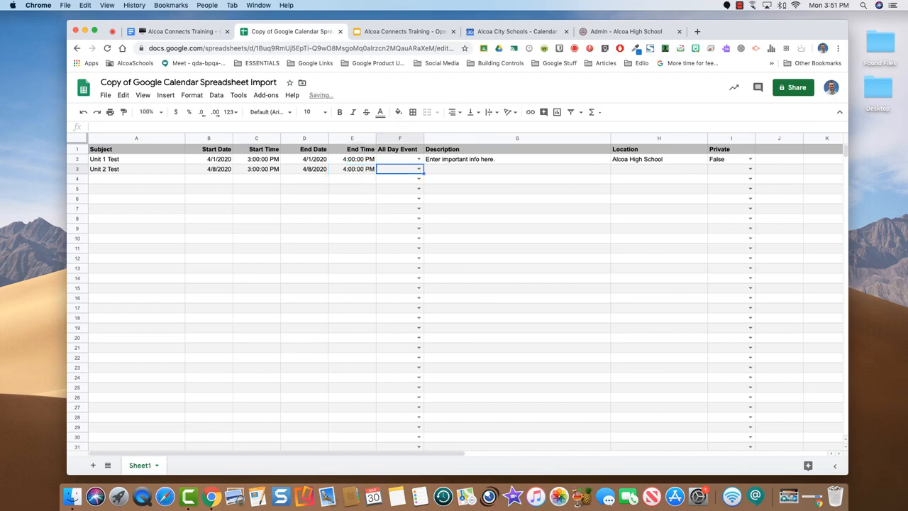
Give Unit 2 Test the location Alcoa High School and set Private to False
left_click(451, 170)
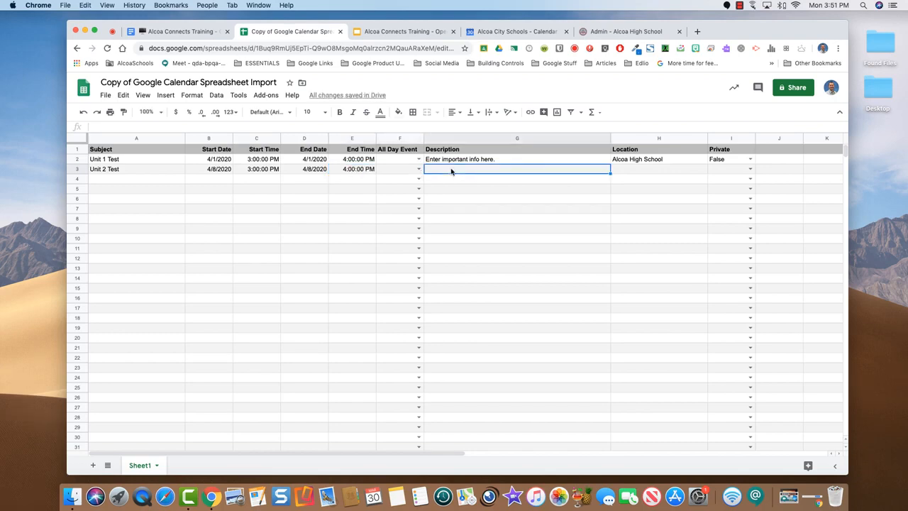
left_click(632, 170)
type("Alcoa Hi")
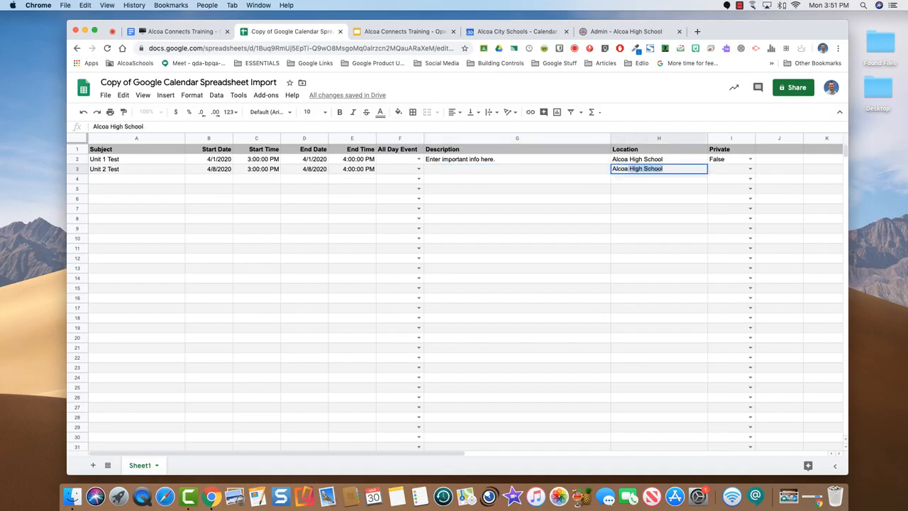
type("gh School")
key("Return")
left_click(649, 171)
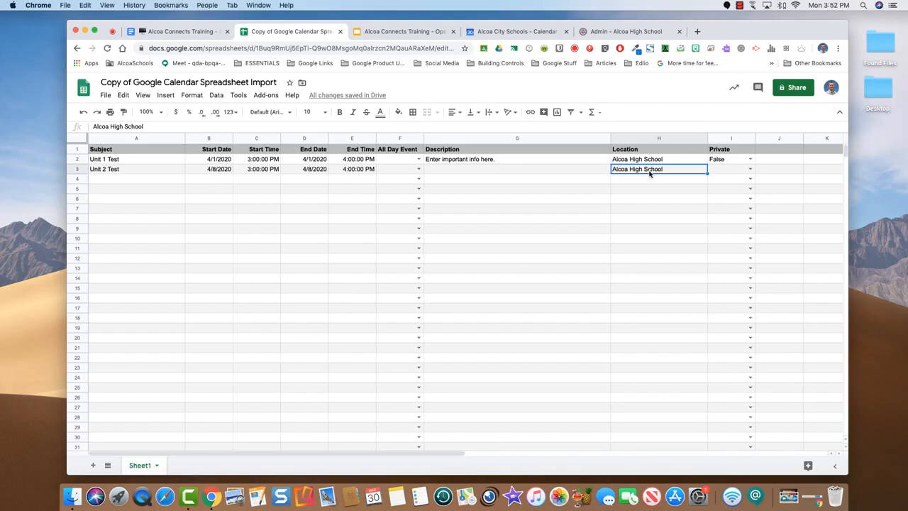
left_click(749, 169)
left_click(721, 193)
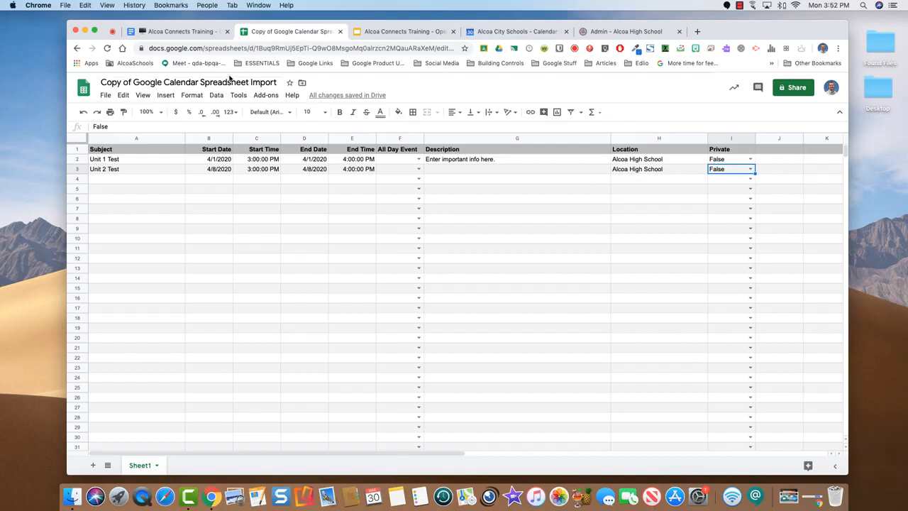
Download the current sheet as Comma-separated values (.csv)
left_click(105, 97)
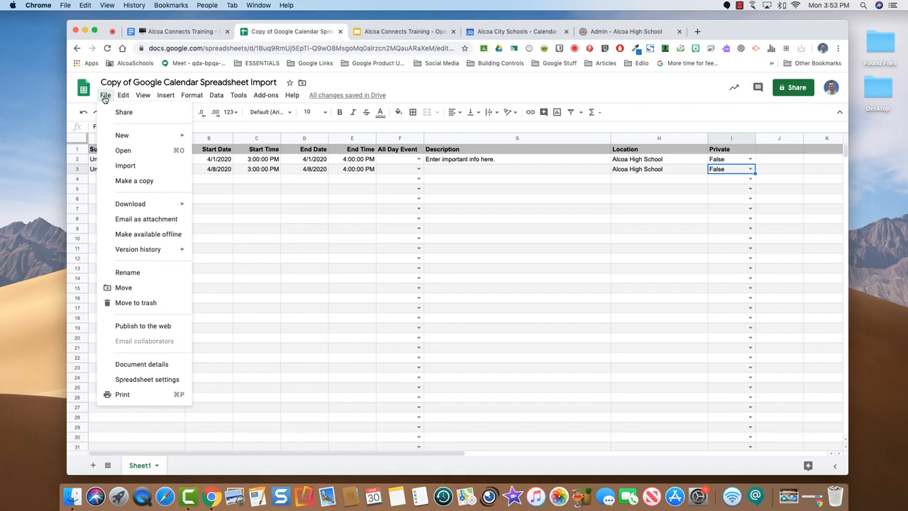
mouse_move(180, 207)
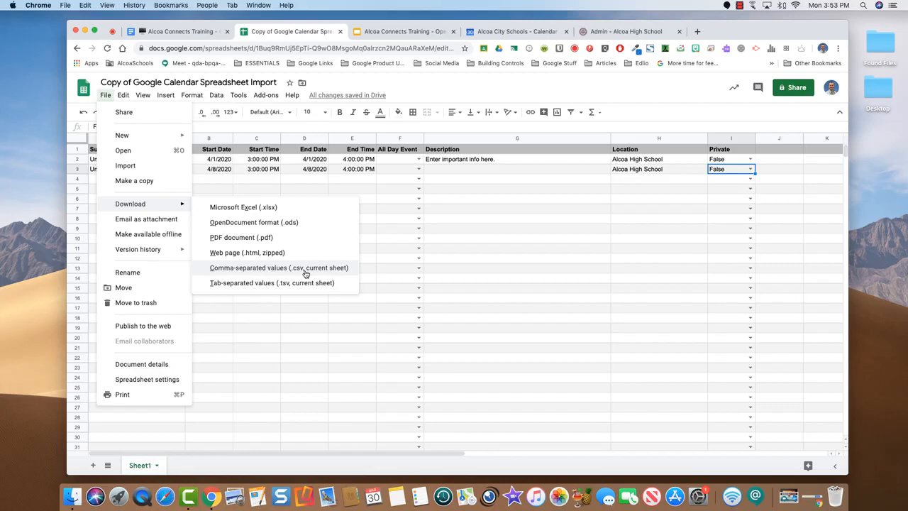
left_click(305, 274)
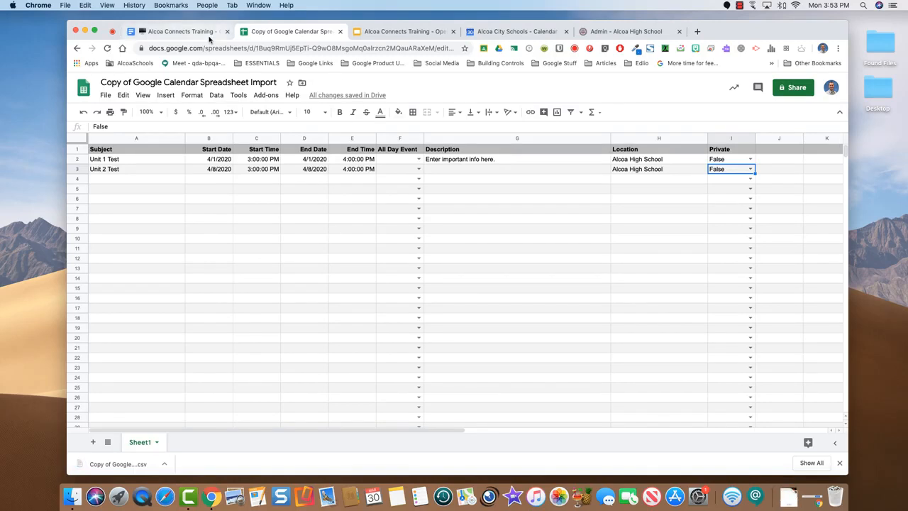
Back in Calendar, dismiss the event popup and choose Create new calendar under Other calendars
left_click(498, 33)
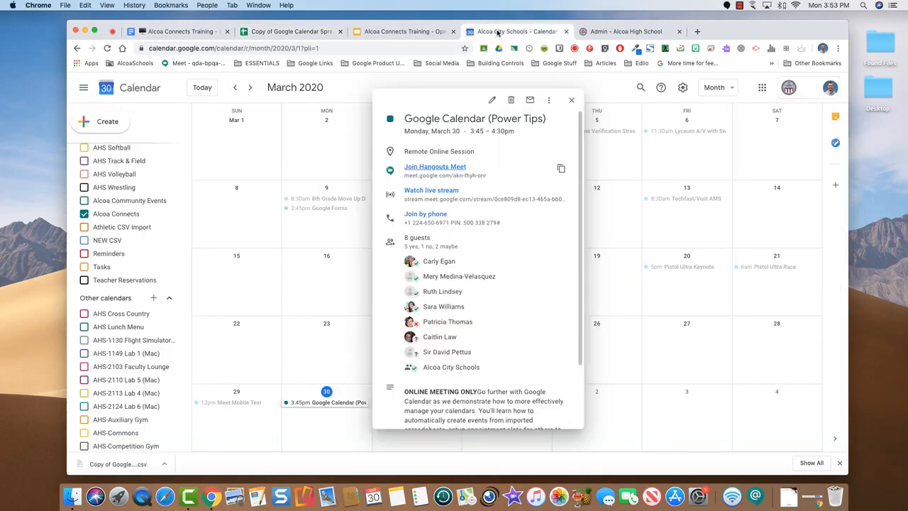
left_click(571, 101)
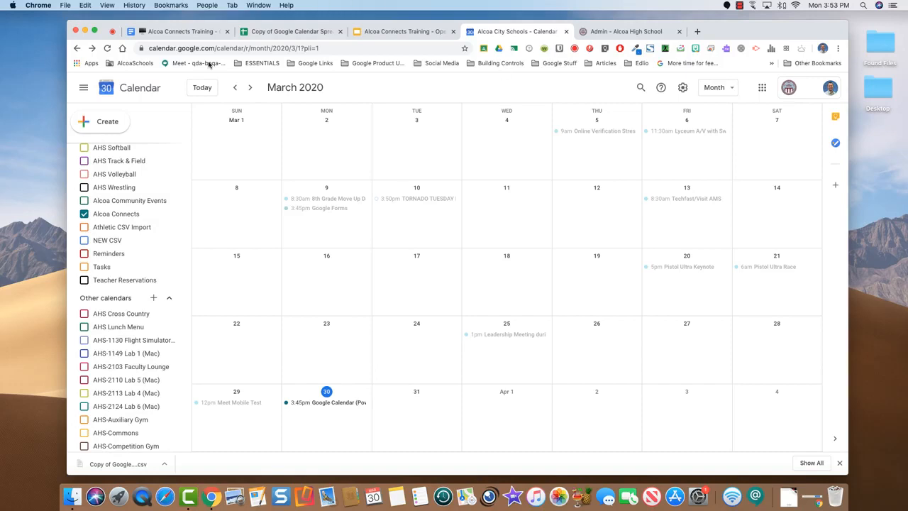
scroll(174, 173, "up", 5)
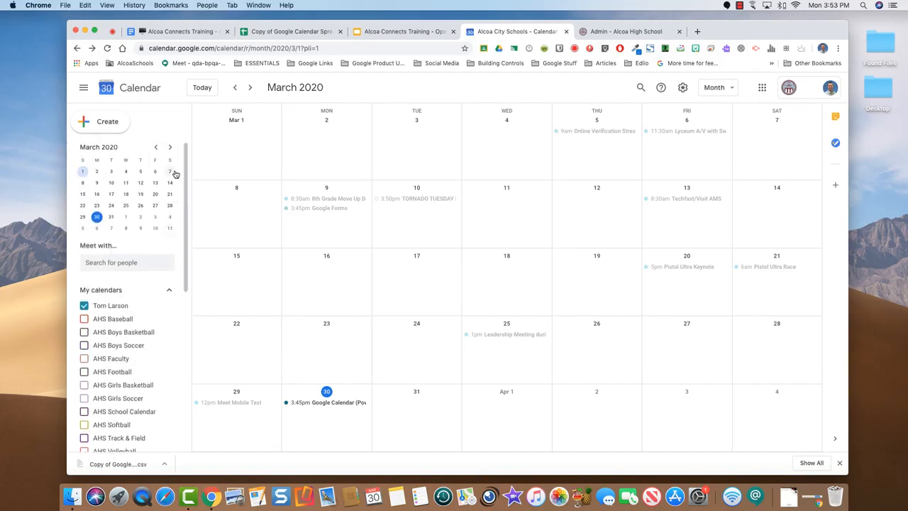
scroll(175, 174, "down", 5)
scroll(175, 174, "down", 3)
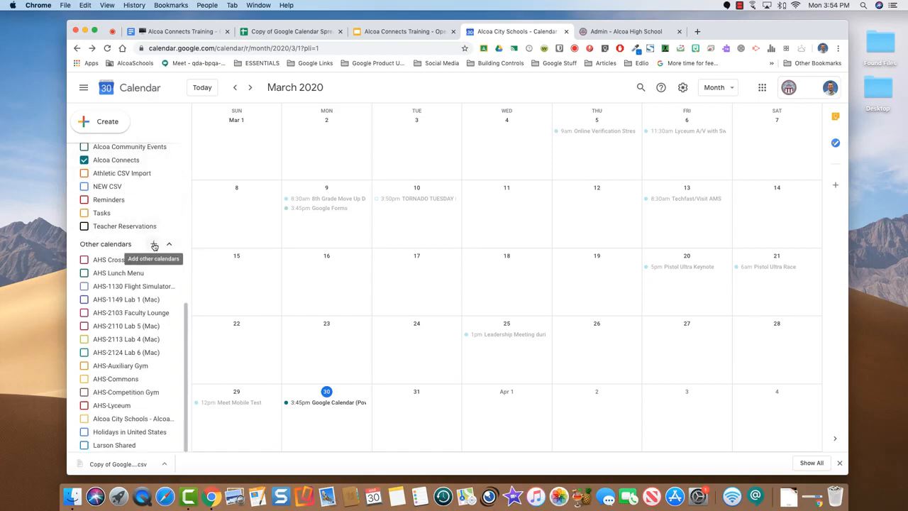
scroll(154, 245, "up", 8)
scroll(154, 244, "down", 2)
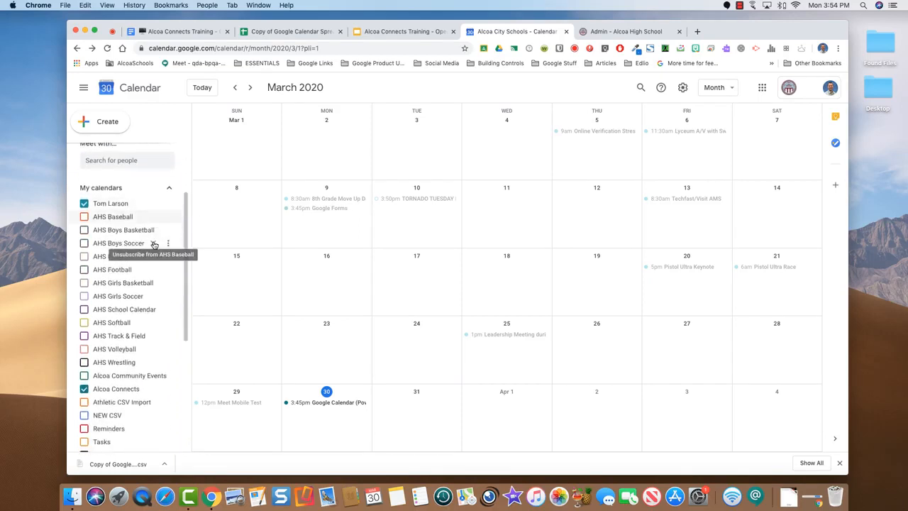
scroll(154, 245, "down", 6)
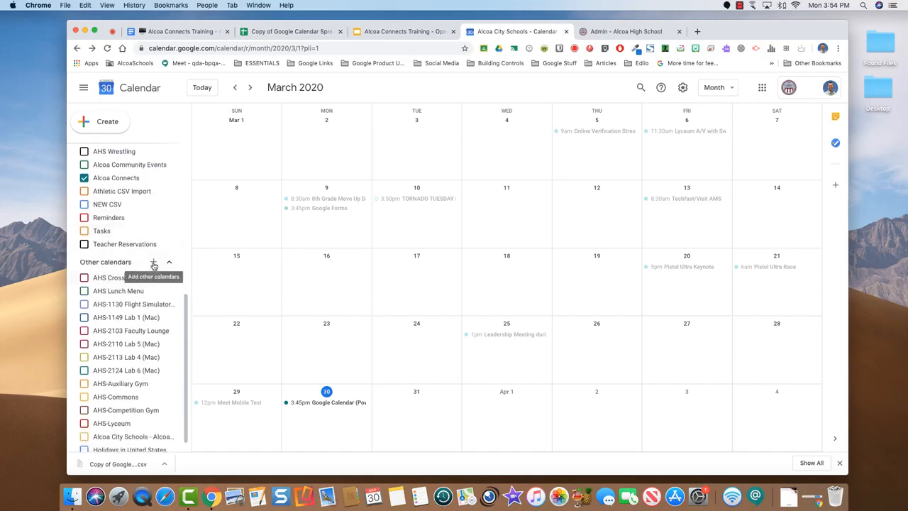
left_click(153, 264)
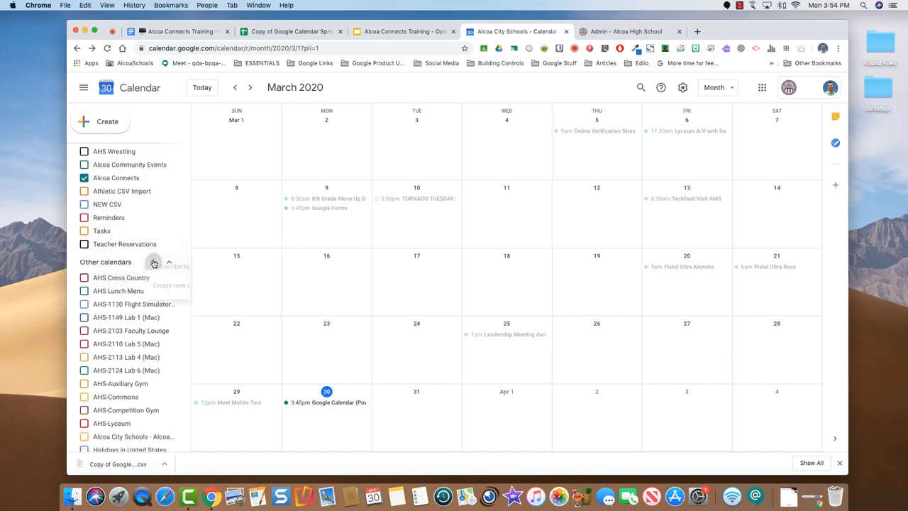
left_click(183, 285)
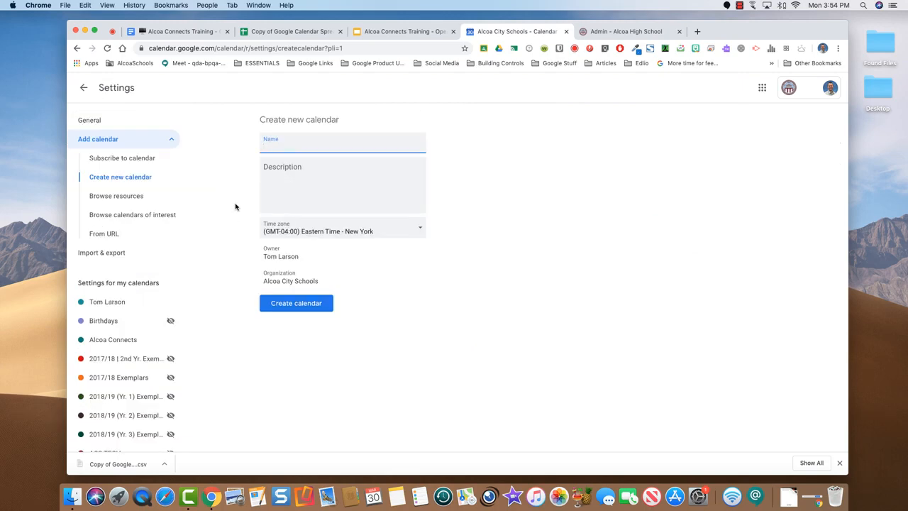
Create a calendar named 'Training Session Calendar' and dismiss the confirmation notice
type("Training Calendar")
left_click(288, 146)
type("Session")
left_click(349, 147)
left_click(299, 305)
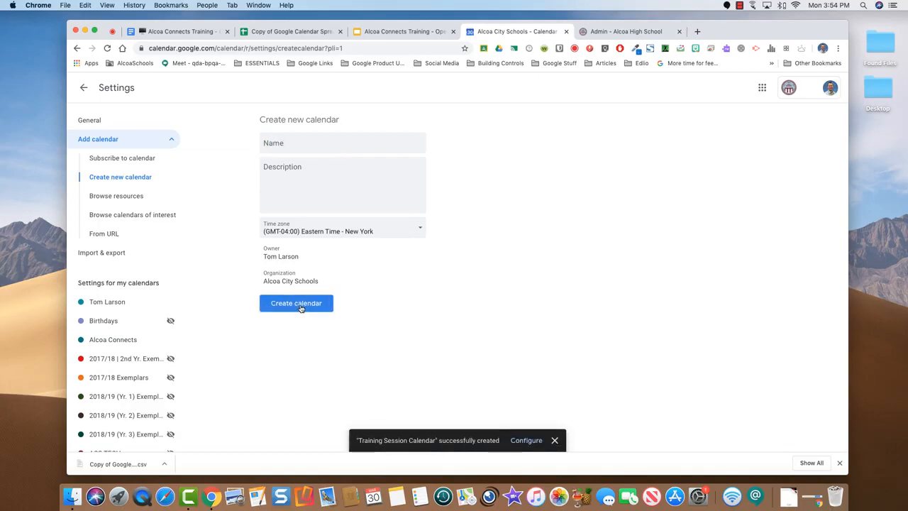
left_click(555, 441)
Return to month view and hide the personal and Alcoa Connects calendars
left_click(83, 87)
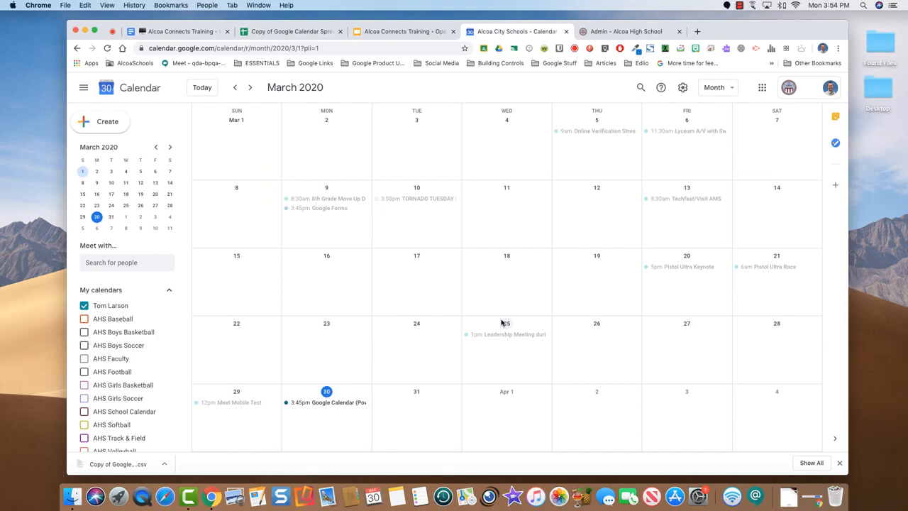
scroll(124, 339, "down", 5)
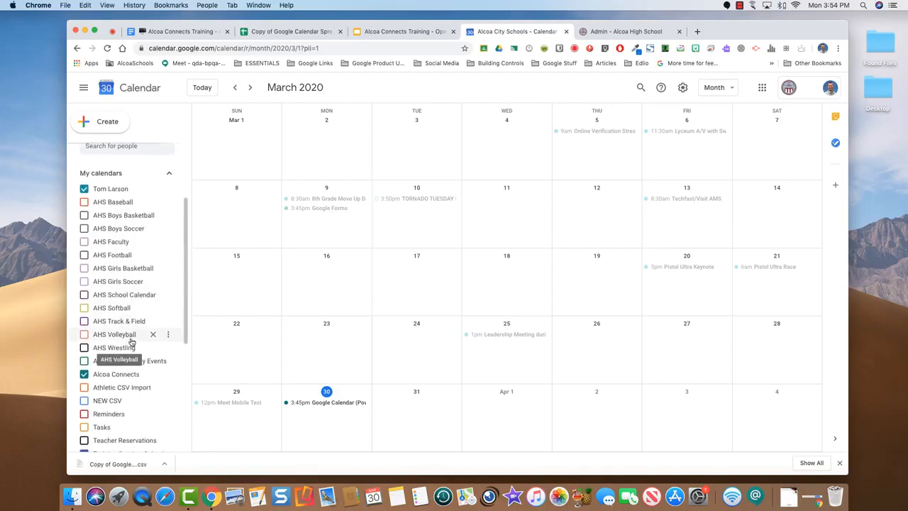
scroll(131, 341, "down", 3)
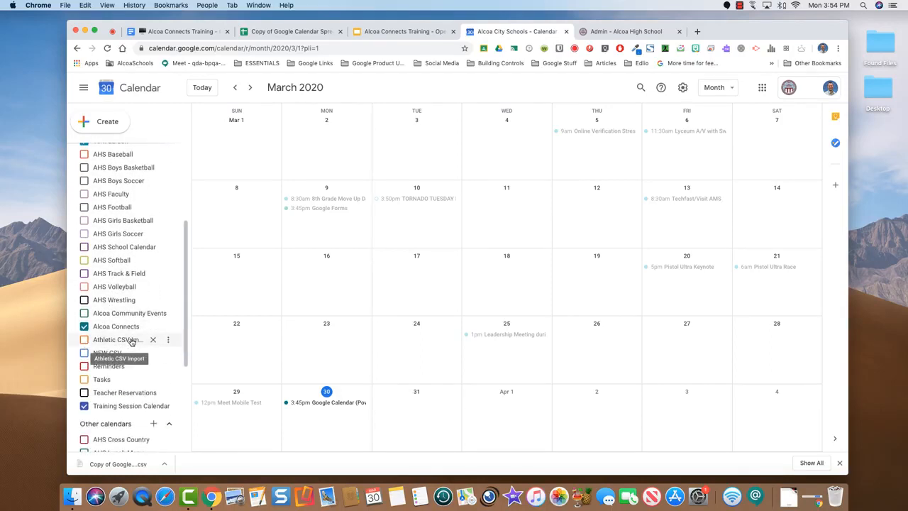
scroll(131, 342, "down", 3)
scroll(131, 342, "up", 5)
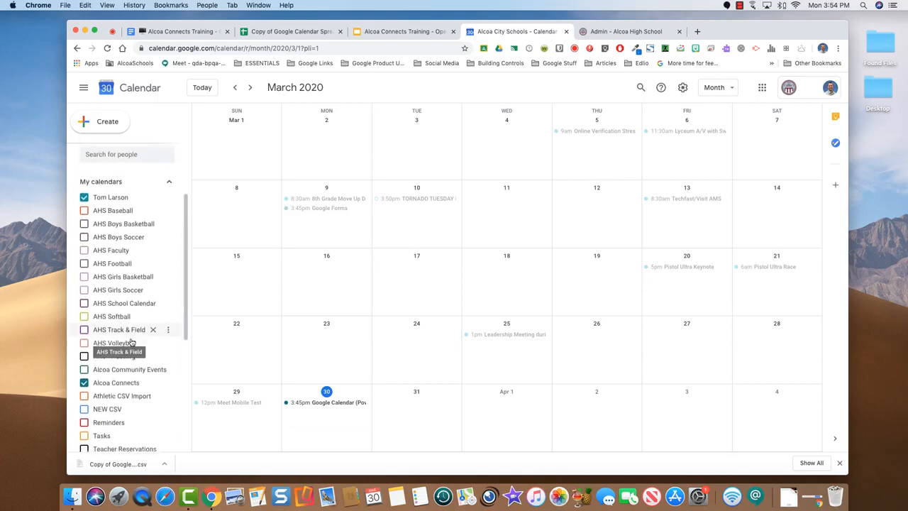
scroll(132, 341, "down", 1)
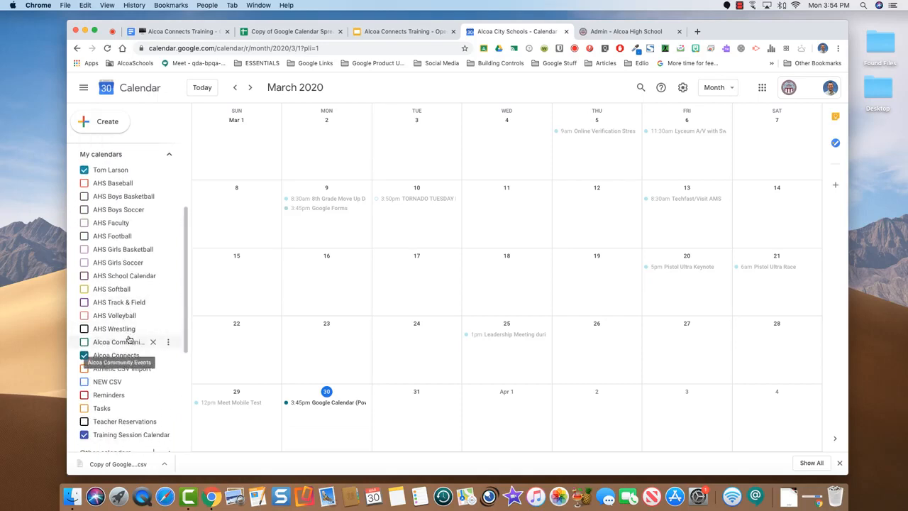
left_click(84, 169)
left_click(84, 355)
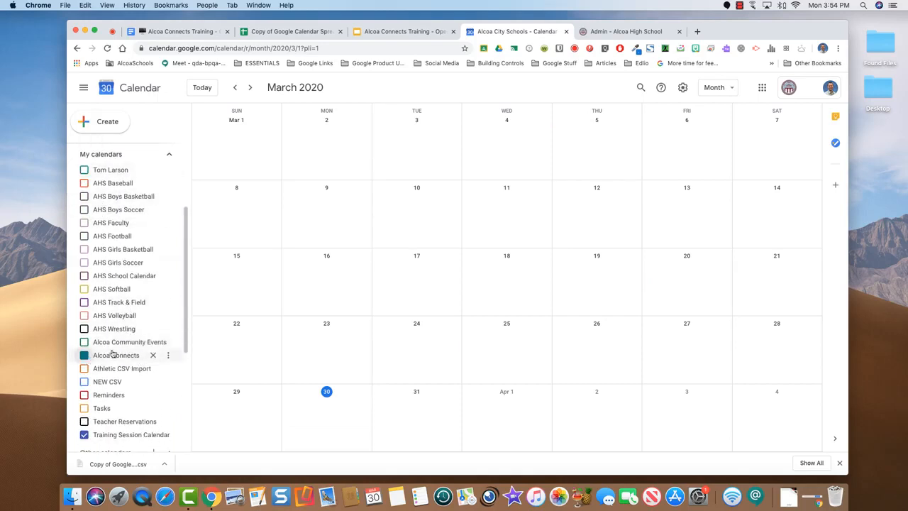
Move the month view forward to March 2020
scroll(85, 351, "down", 3)
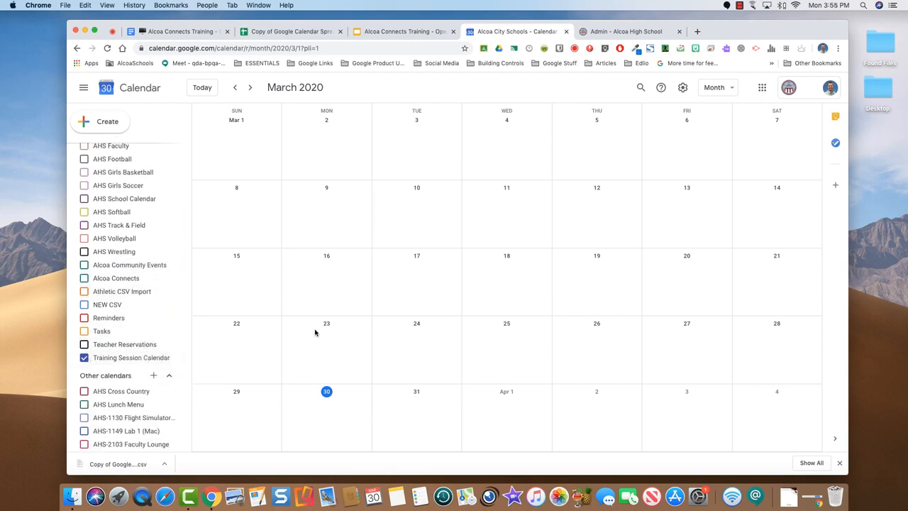
scroll(315, 332, "up", 1)
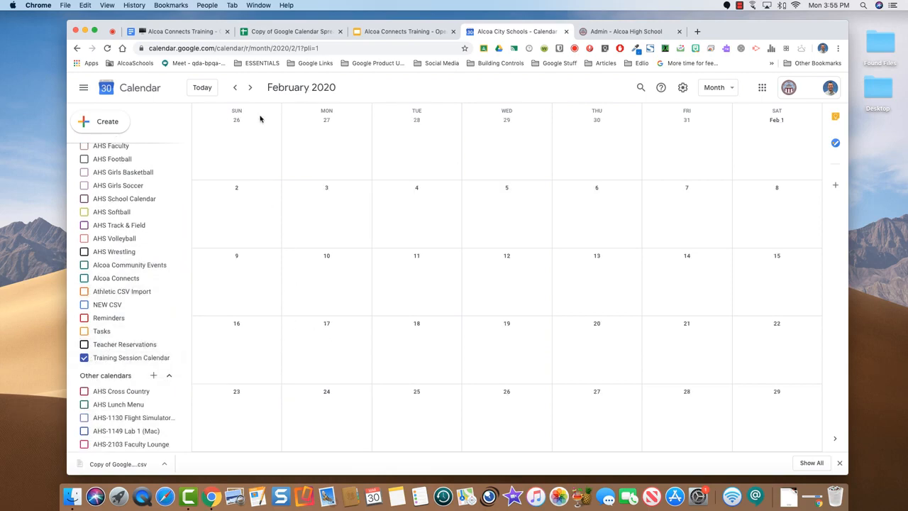
left_click(251, 88)
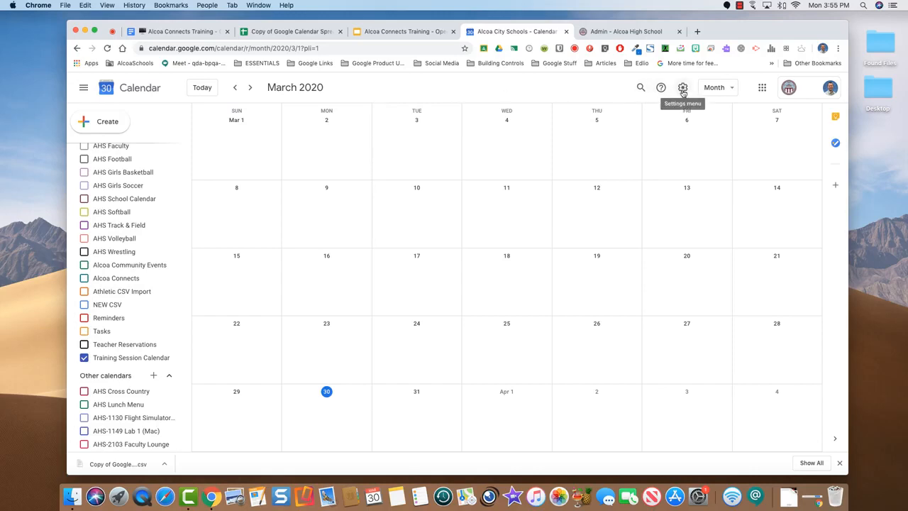
Open Settings from the gear menu and go to Import & export
left_click(682, 91)
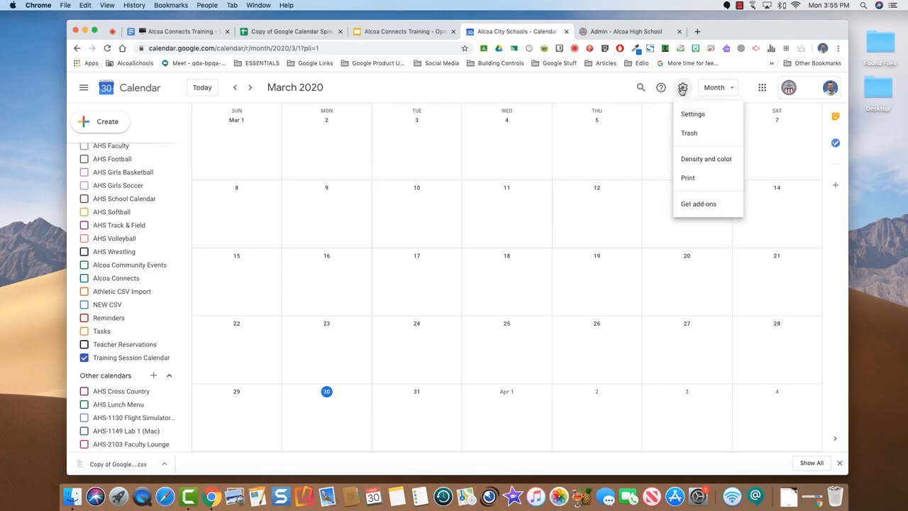
left_click(706, 115)
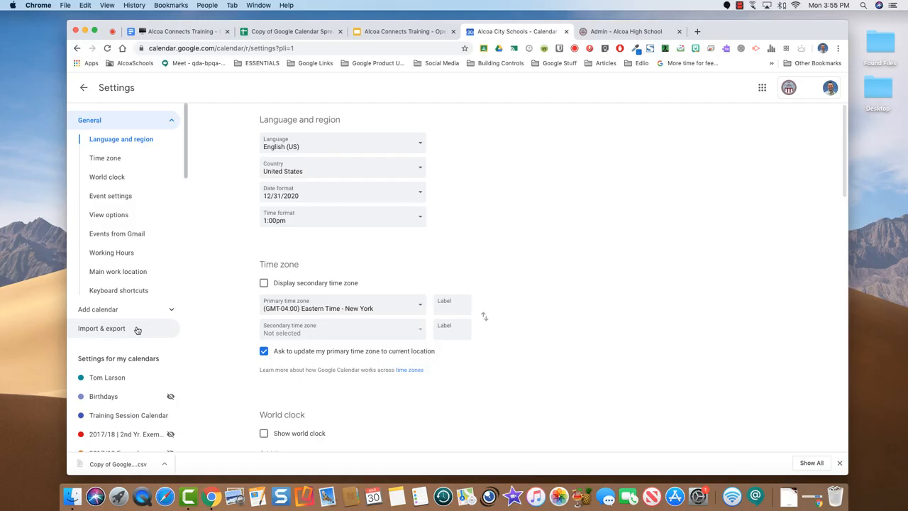
left_click(135, 329)
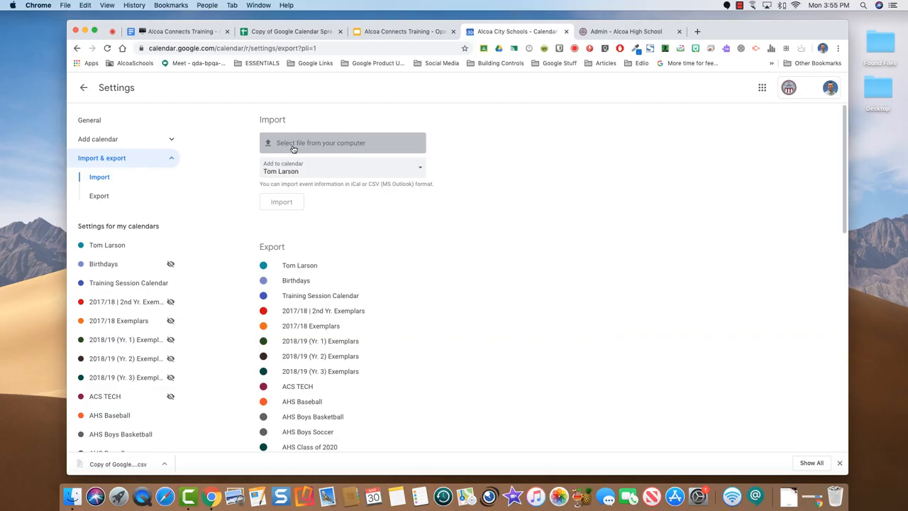
Select the downloaded spreadsheet CSV from the Downloads folder for import
left_click(294, 146)
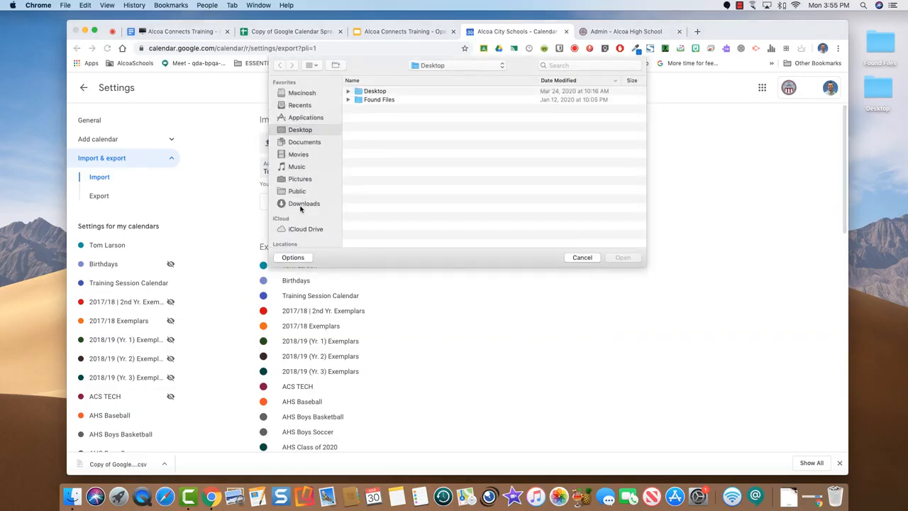
left_click(301, 206)
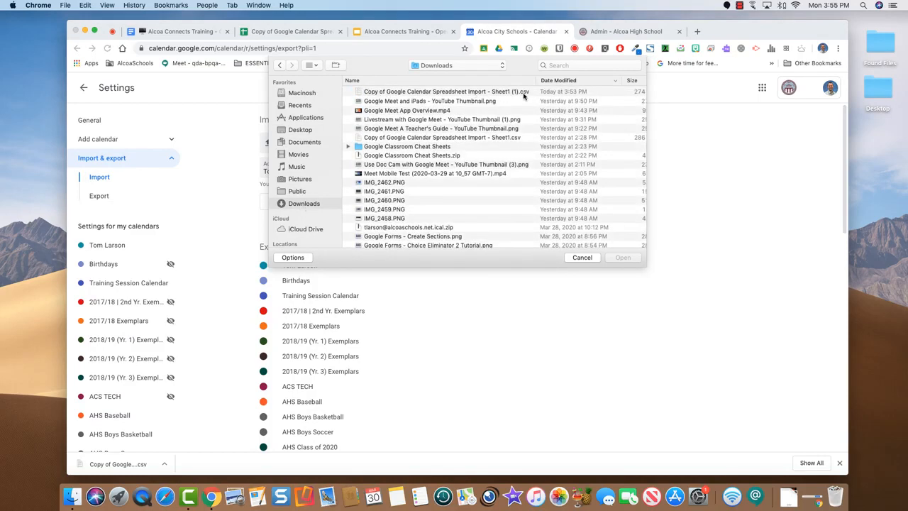
left_click(422, 92)
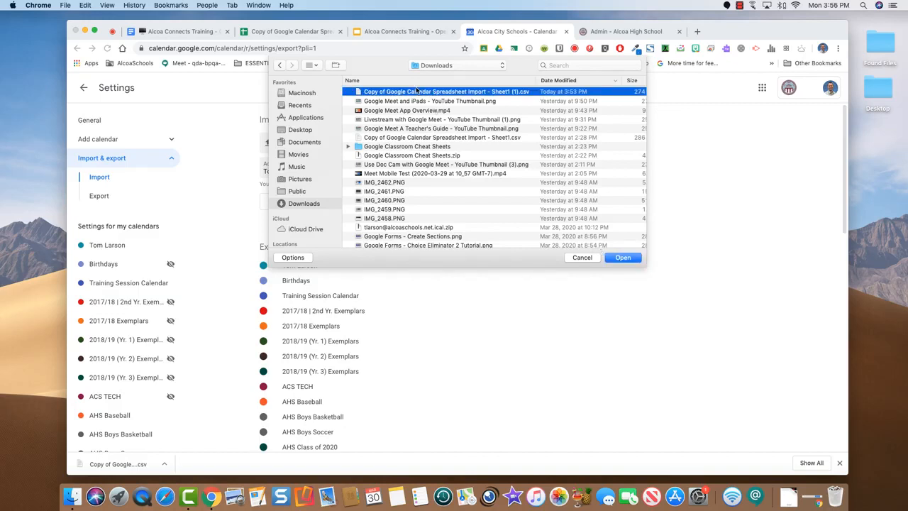
left_click(622, 258)
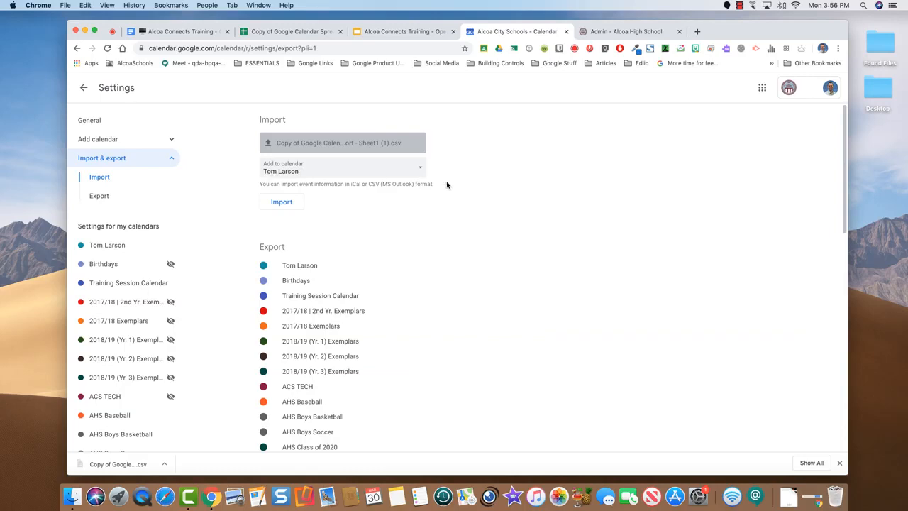
Import the CSV's events into Training Session Calendar
left_click(420, 169)
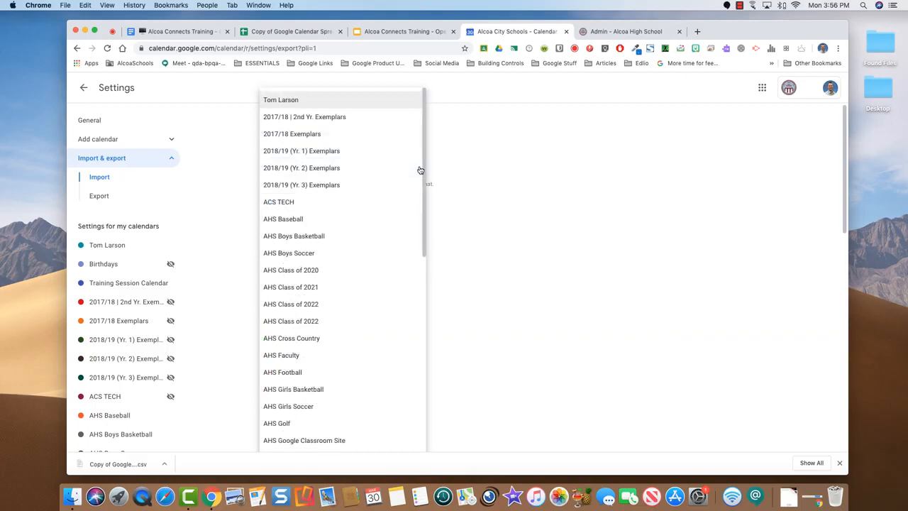
scroll(395, 187, "down", 5)
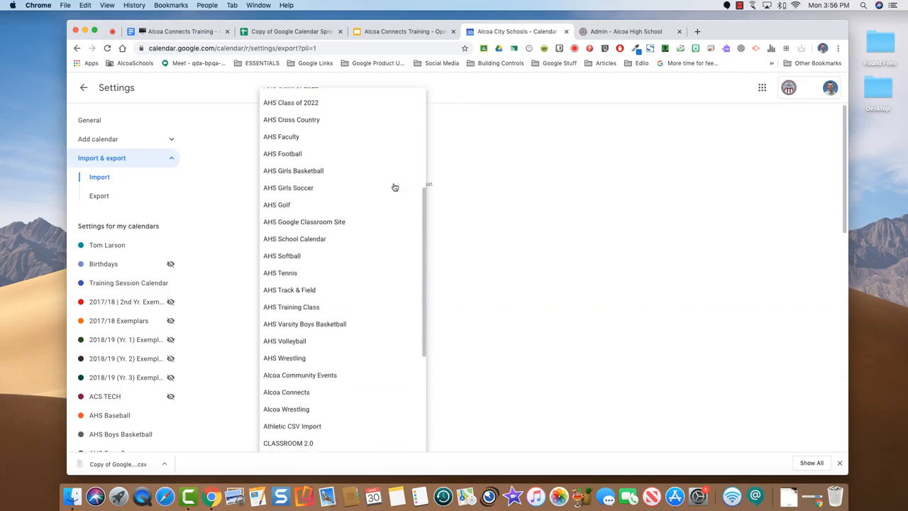
scroll(395, 186, "down", 5)
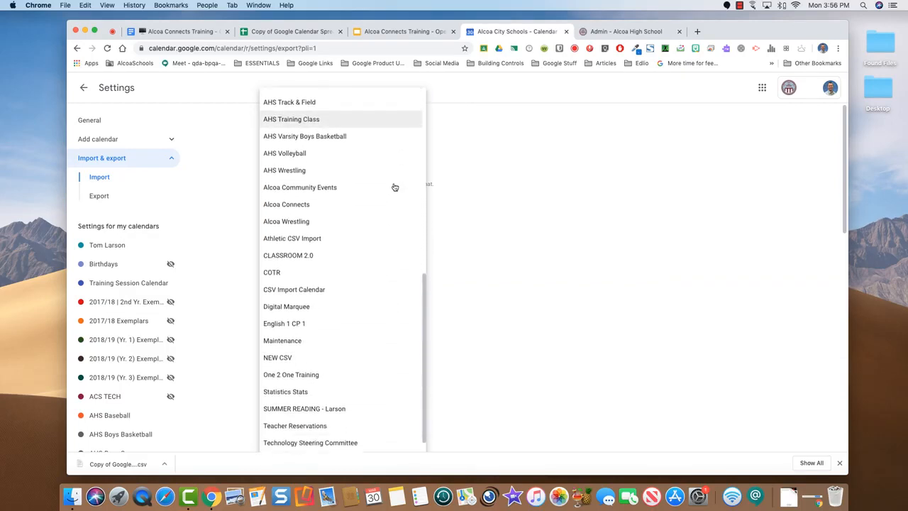
scroll(395, 187, "down", 1)
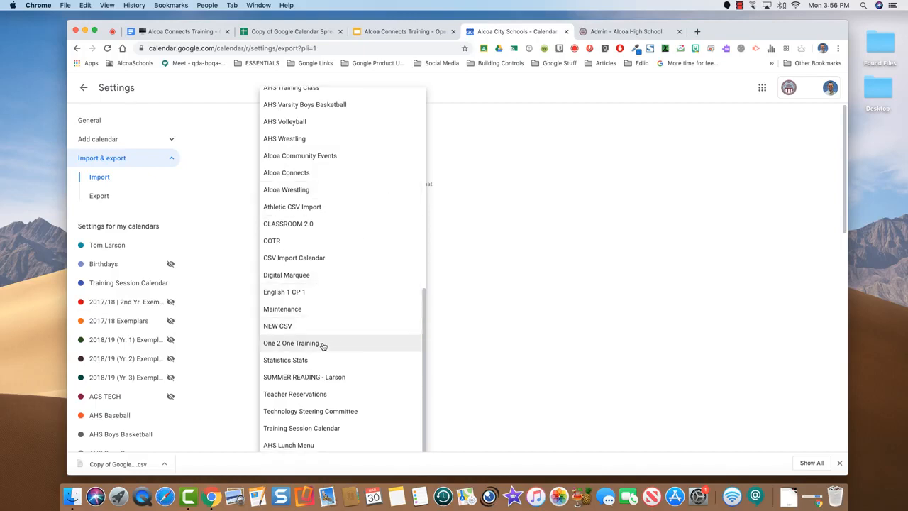
left_click(328, 429)
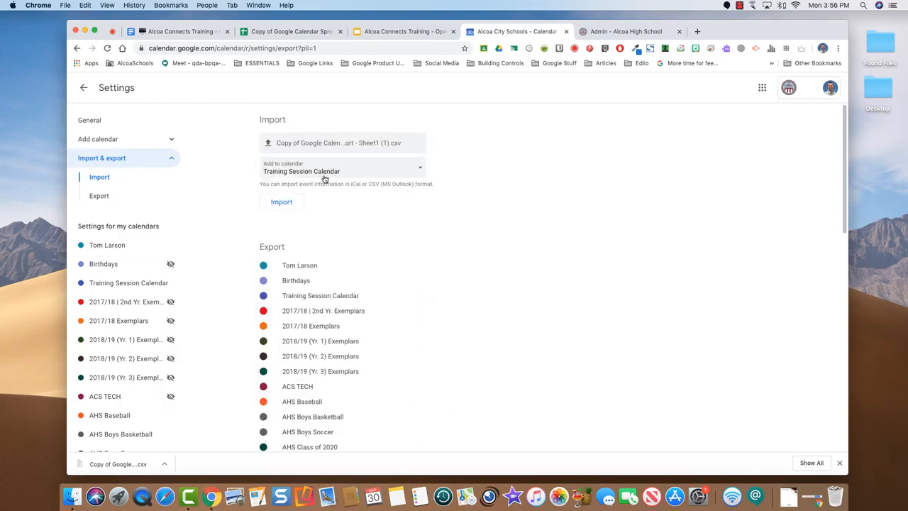
left_click(283, 205)
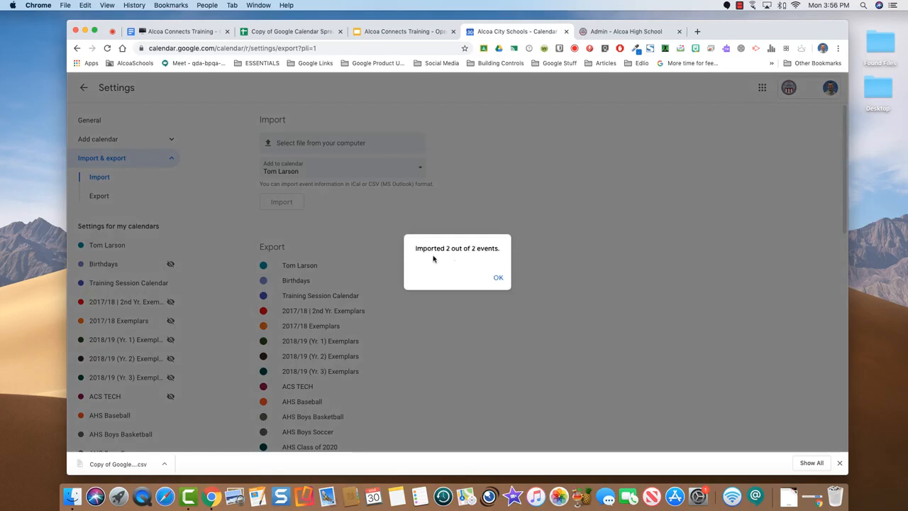
Leave settings for April 2020 and check the imported Unit 2 Test on April 8
left_click(498, 279)
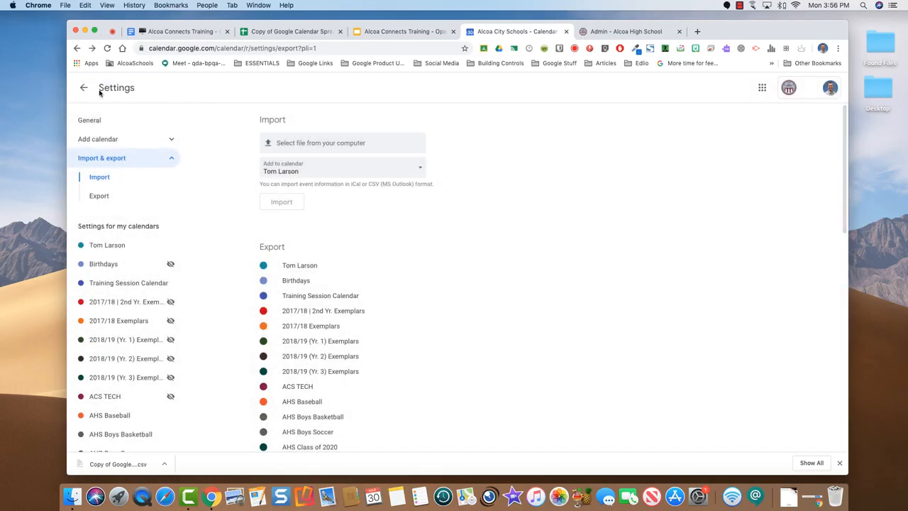
left_click(83, 88)
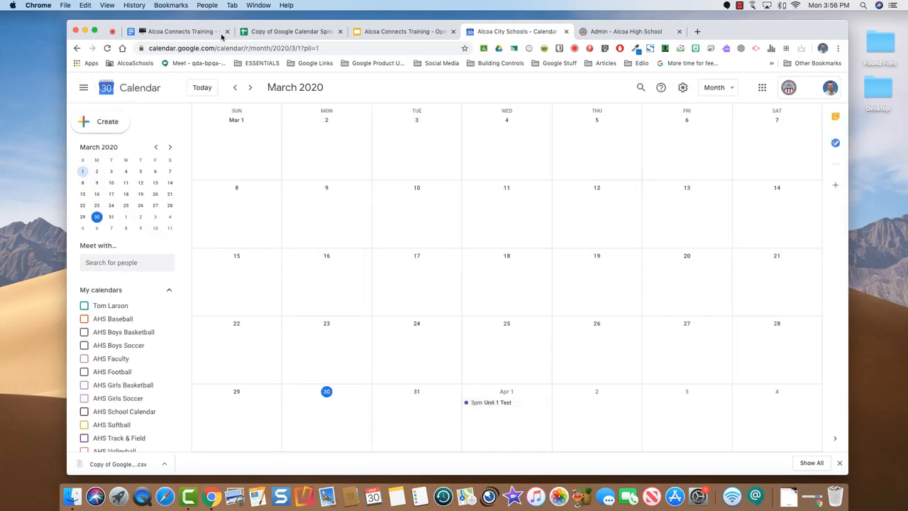
left_click(250, 87)
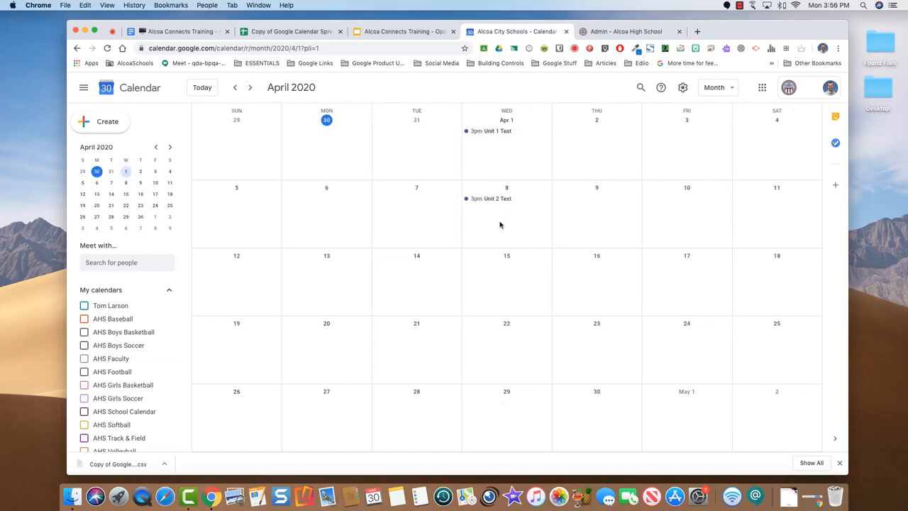
left_click(487, 199)
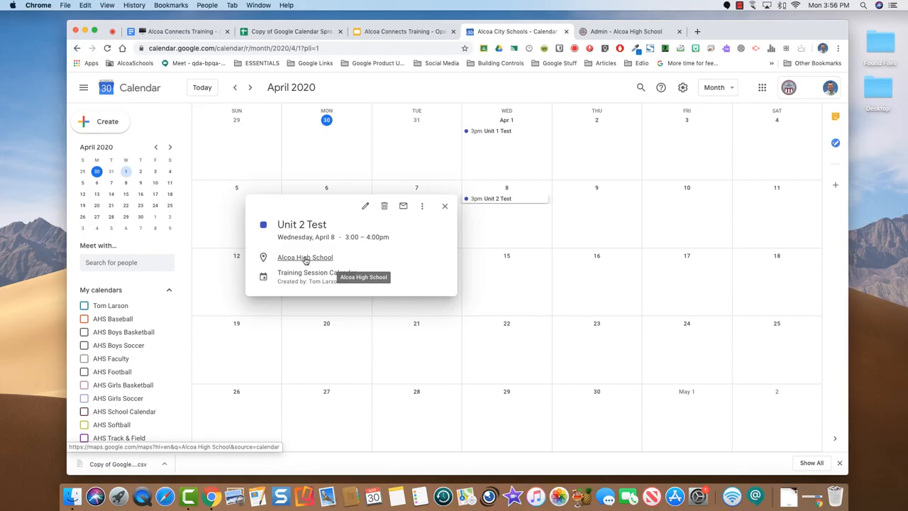
left_click(443, 207)
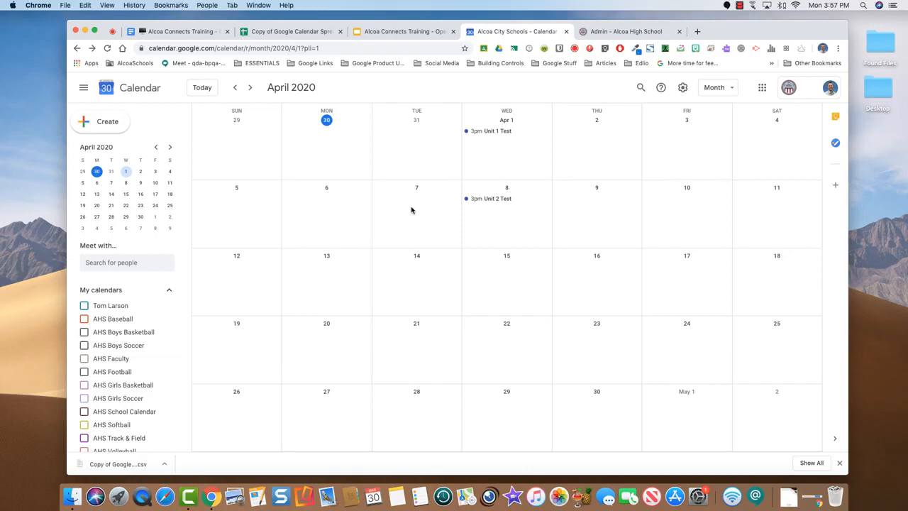
left_click(113, 32)
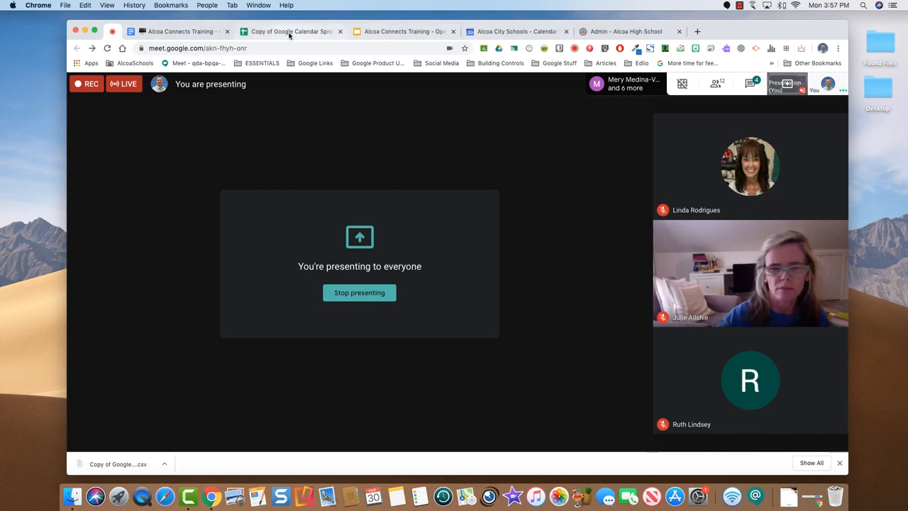
left_click(507, 32)
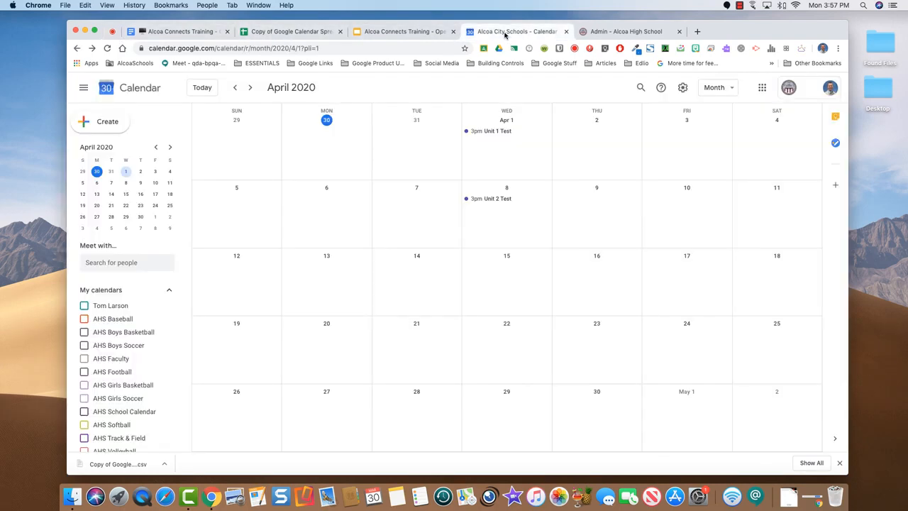
left_click(176, 34)
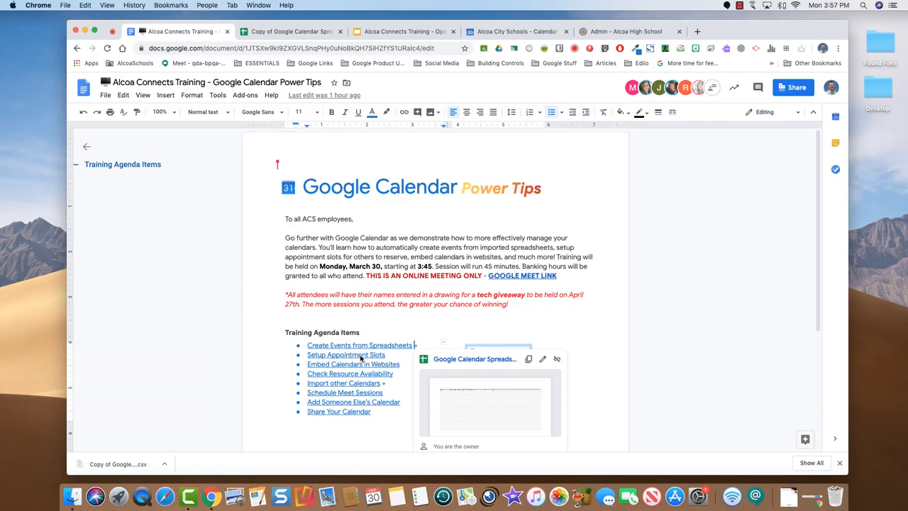
left_click(504, 31)
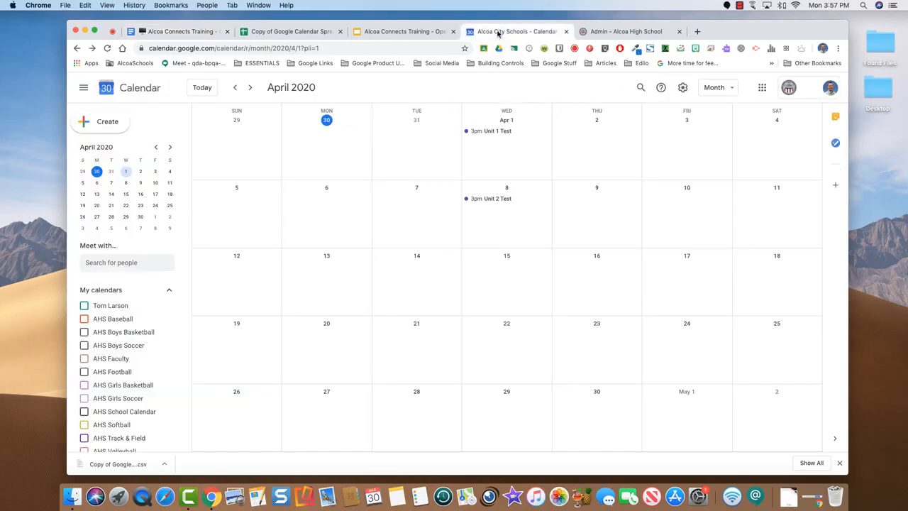
In My calendars, show your own calendar and hide Training Session Calendar
left_click(84, 306)
left_click_drag(183, 275, 187, 359)
left_click(85, 395)
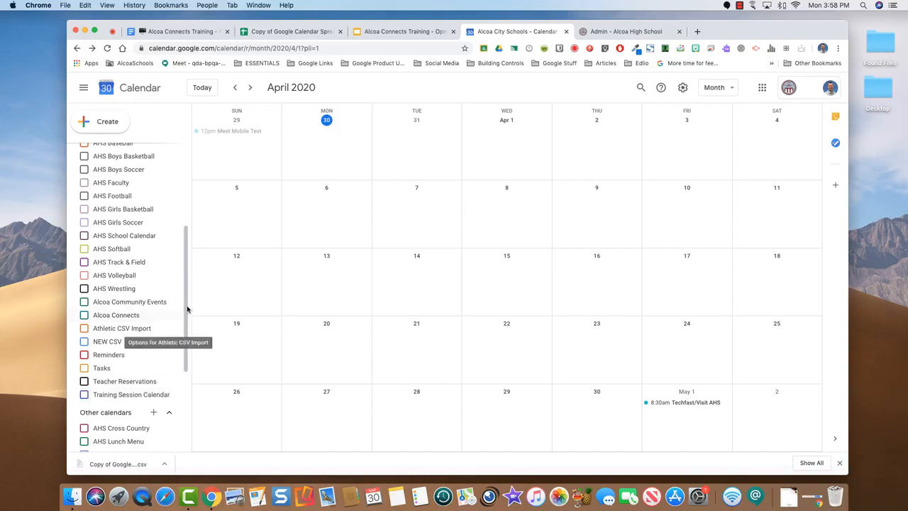
left_click_drag(188, 308, 187, 241)
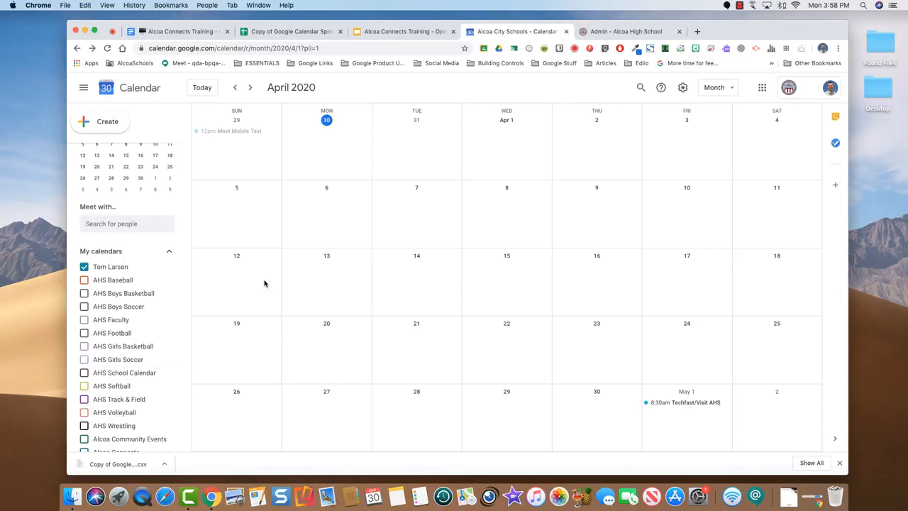
Create a 'Tech 121' appointment-slots entry on April 13
left_click(328, 277)
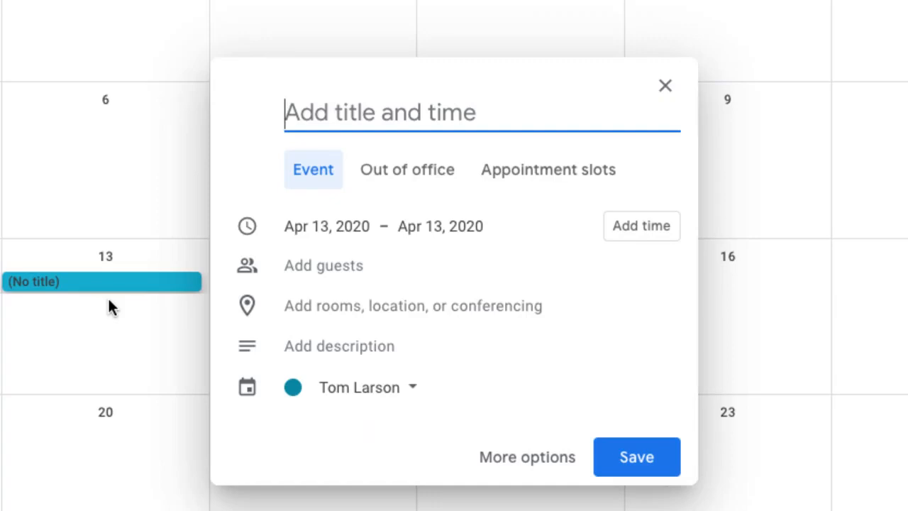
type("Tech ")
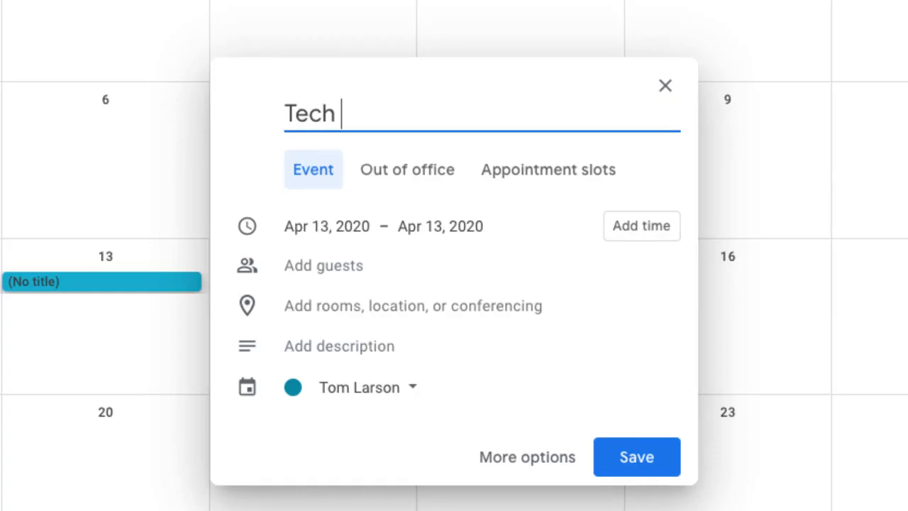
type("121")
left_click(551, 173)
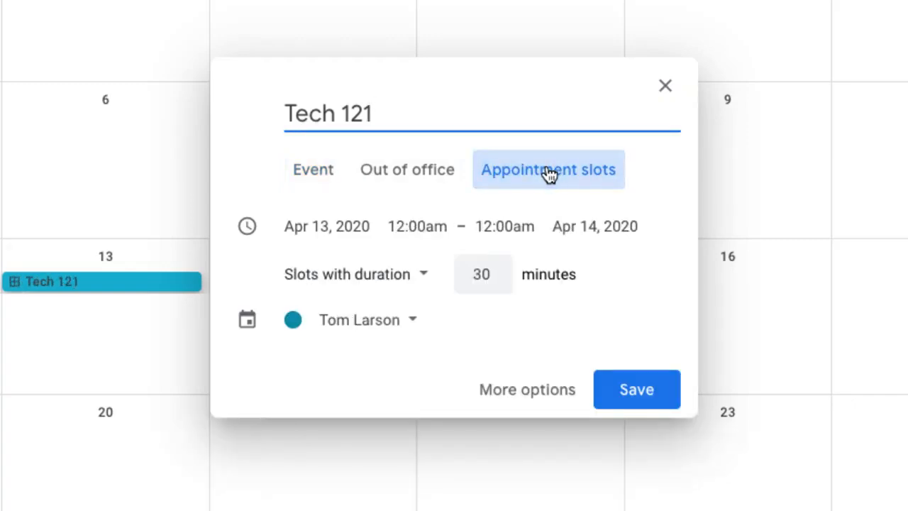
Set the Tech 121 slots to run from 9:00am to 3:00pm
left_click(419, 231)
scroll(438, 287, "down", 2)
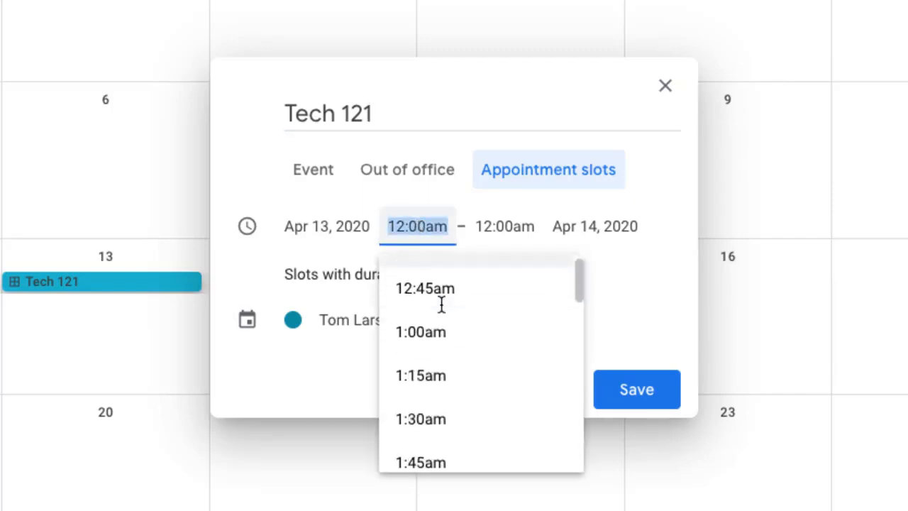
scroll(440, 305, "down", 12)
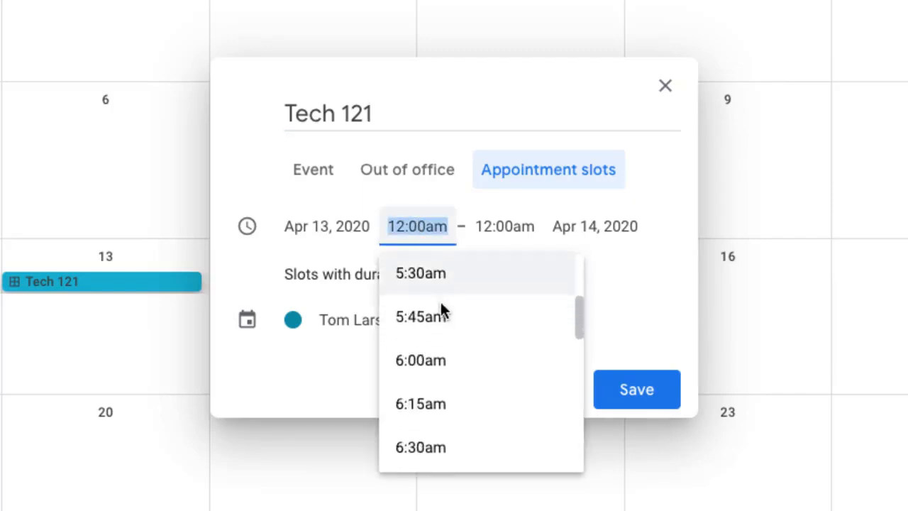
scroll(441, 305, "down", 8)
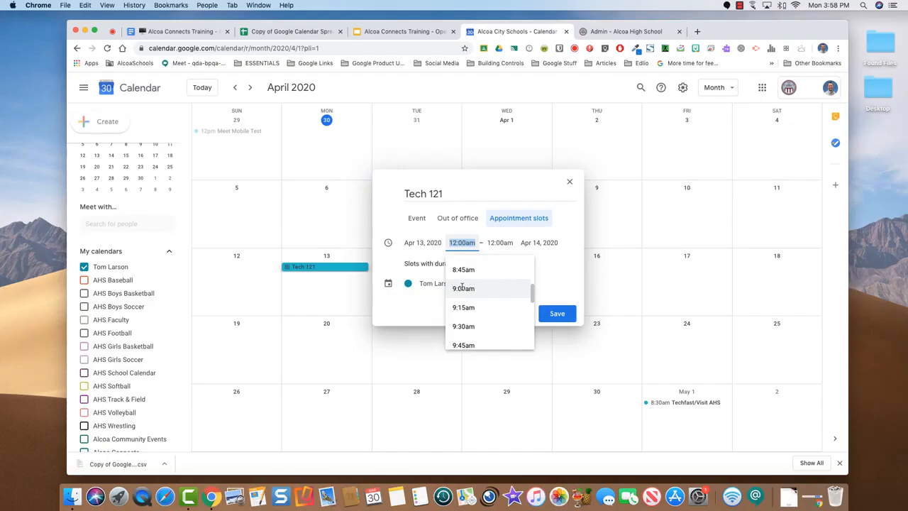
left_click(425, 331)
left_click(490, 226)
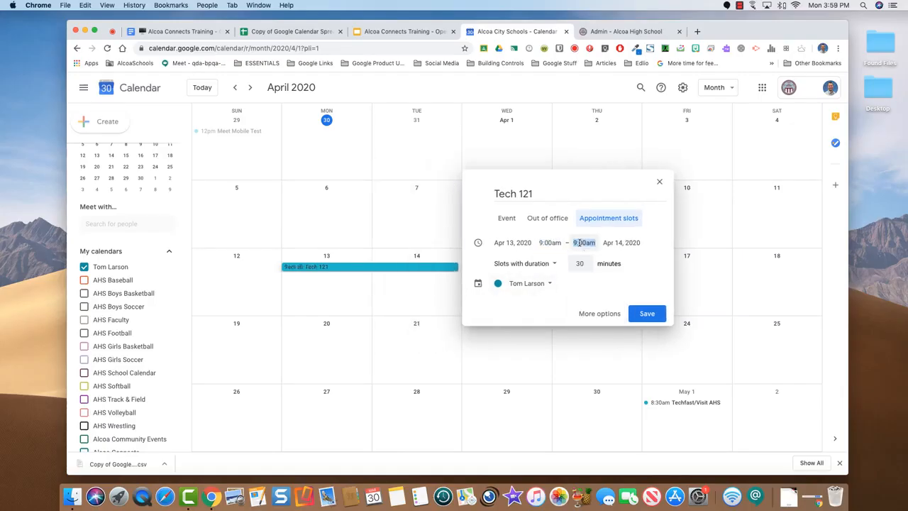
scroll(592, 288, "down", 6)
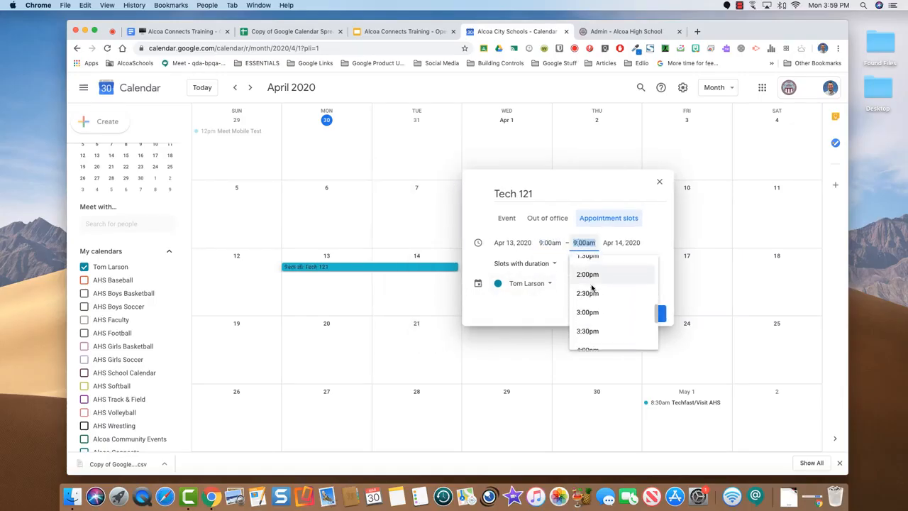
scroll(592, 287, "down", 1)
left_click(582, 286)
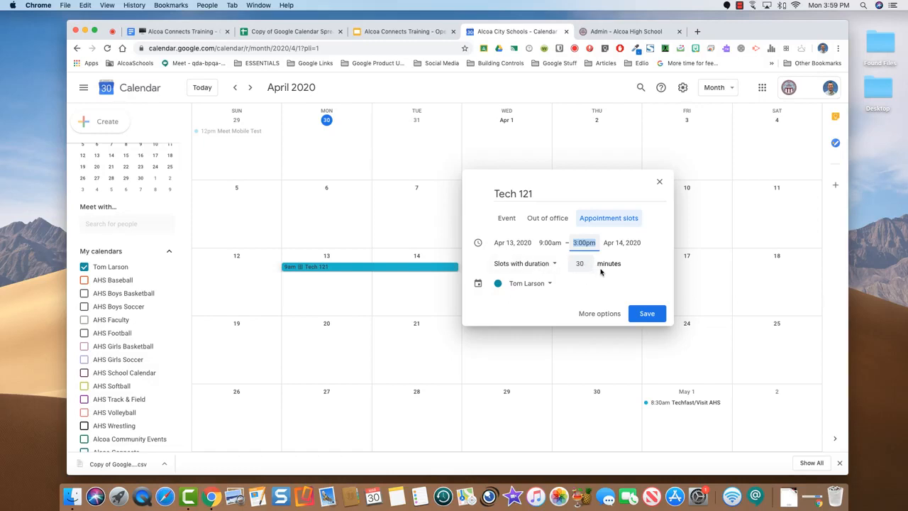
In the full event editor, set the slots' end date to Apr 13, 2020 and choose Custom repeat
left_click(599, 313)
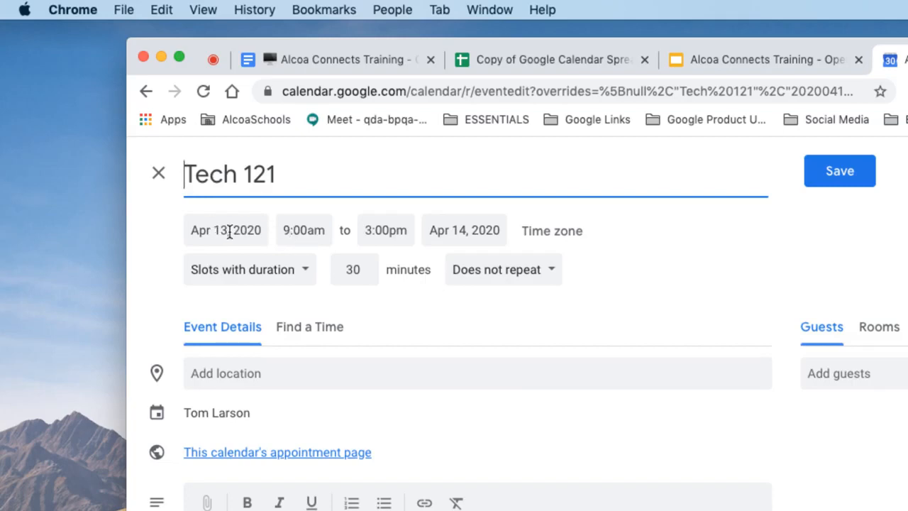
left_click(455, 228)
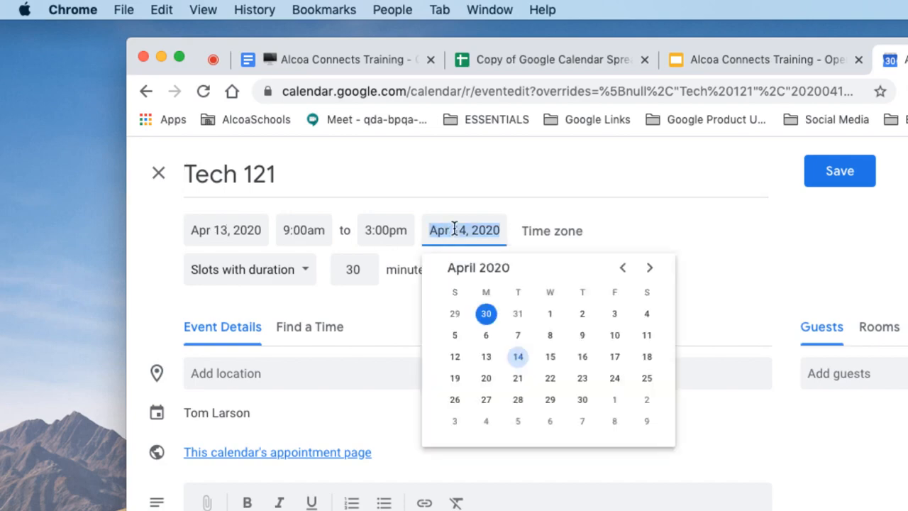
left_click(486, 356)
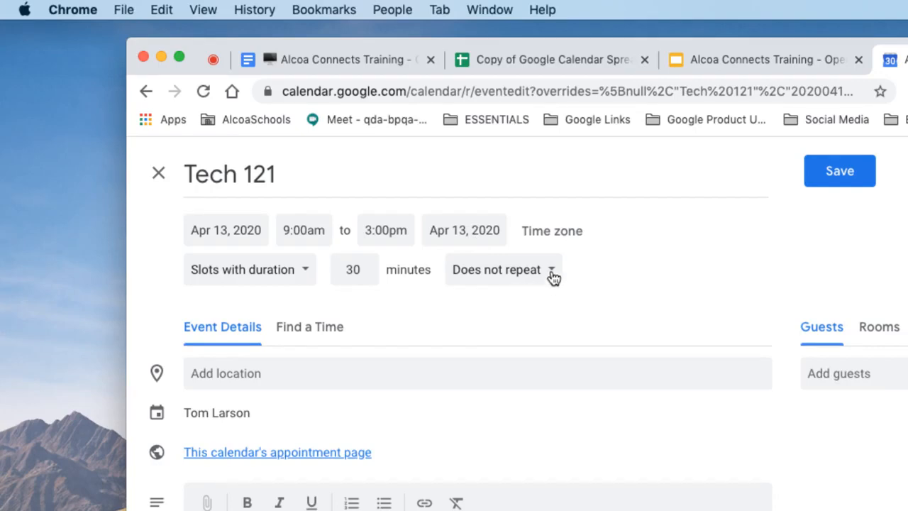
left_click(552, 272)
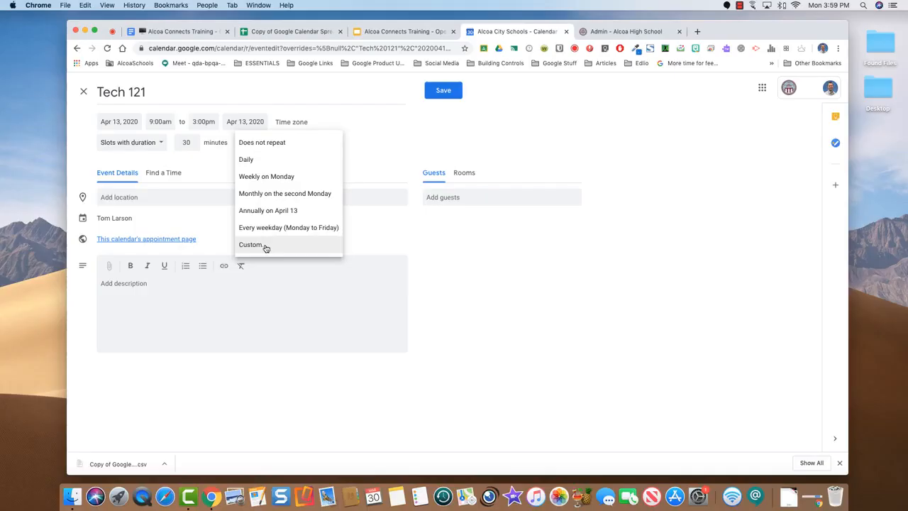
left_click(264, 245)
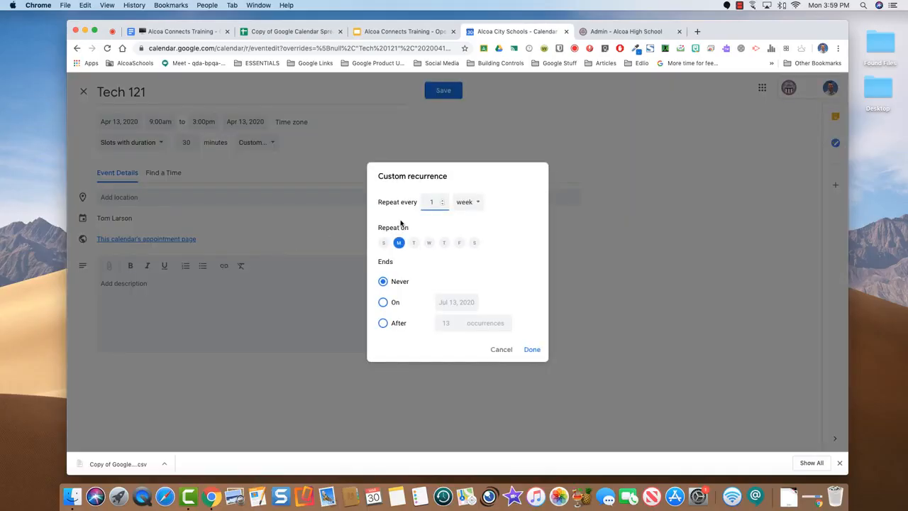
Set a custom recurrence of every day, ending on April 17, 2020
left_click(479, 204)
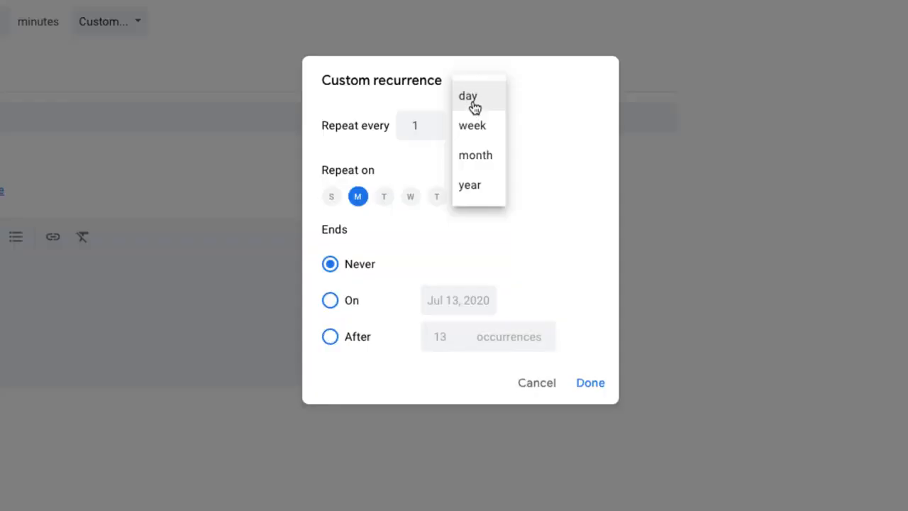
left_click(466, 189)
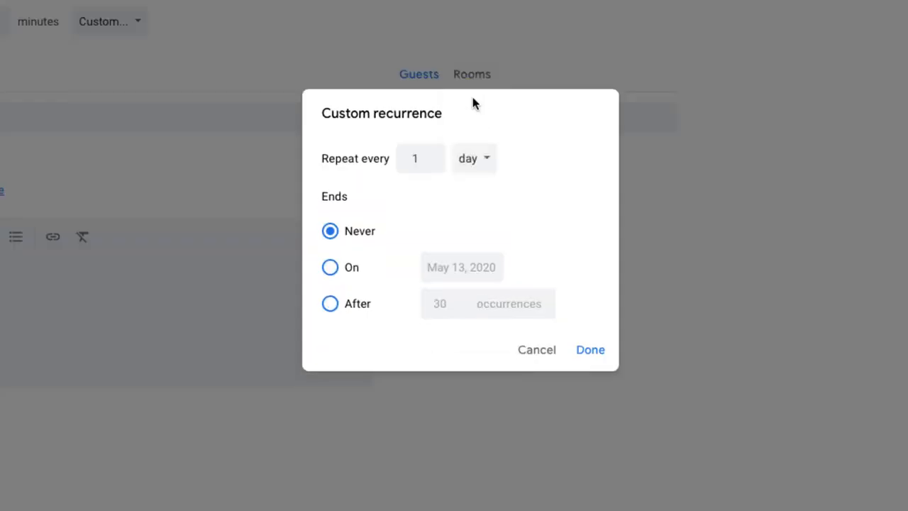
left_click(330, 267)
left_click(444, 267)
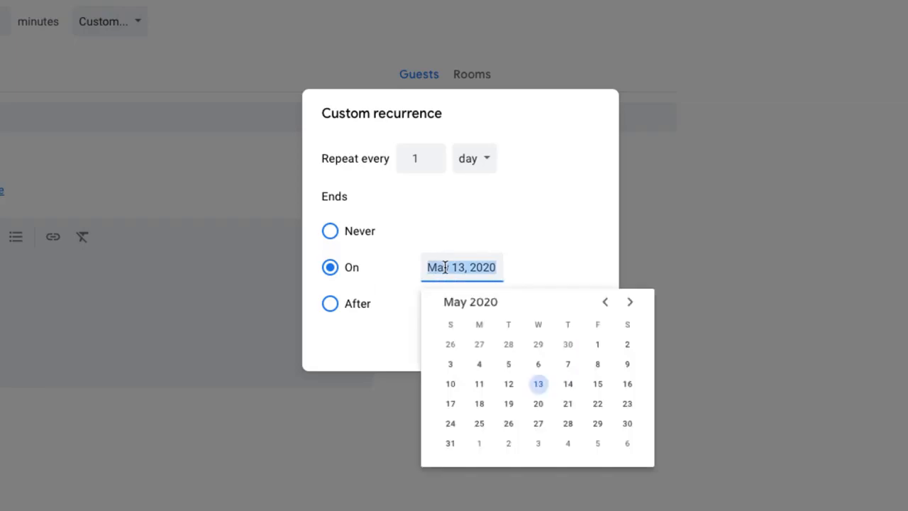
left_click(604, 302)
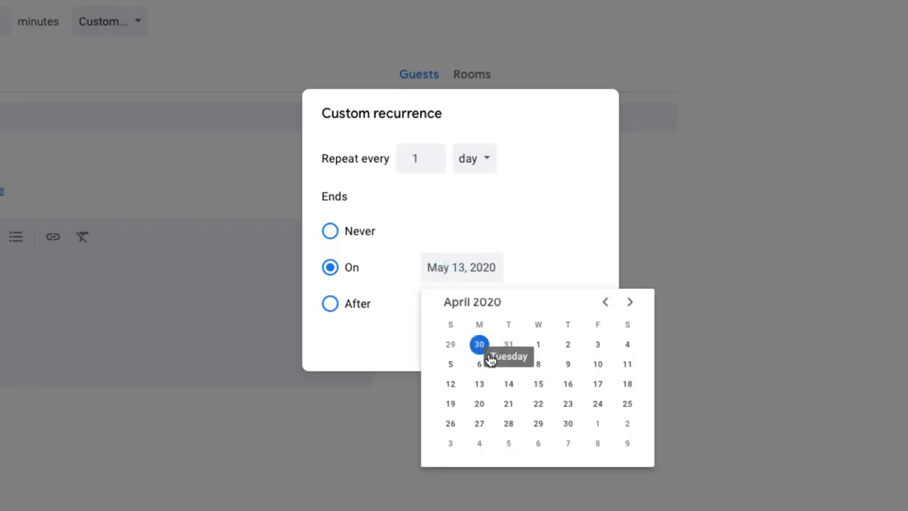
left_click(597, 384)
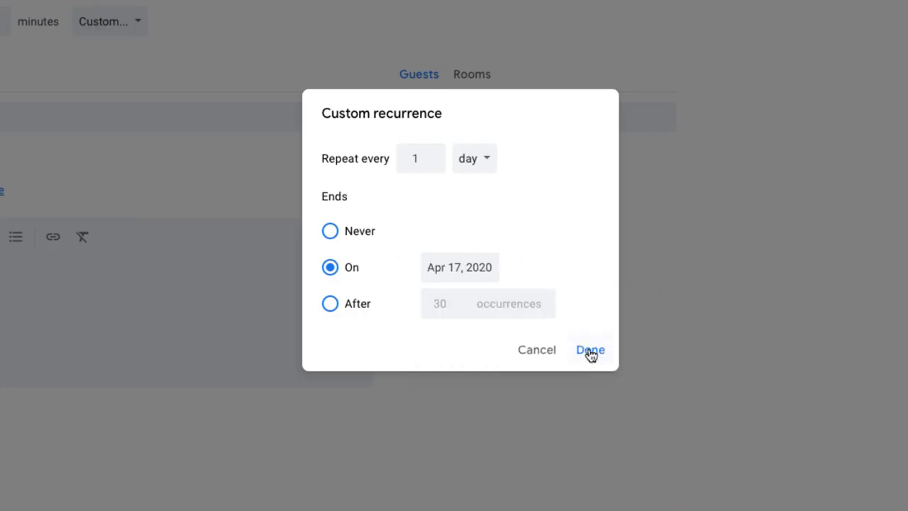
left_click(590, 351)
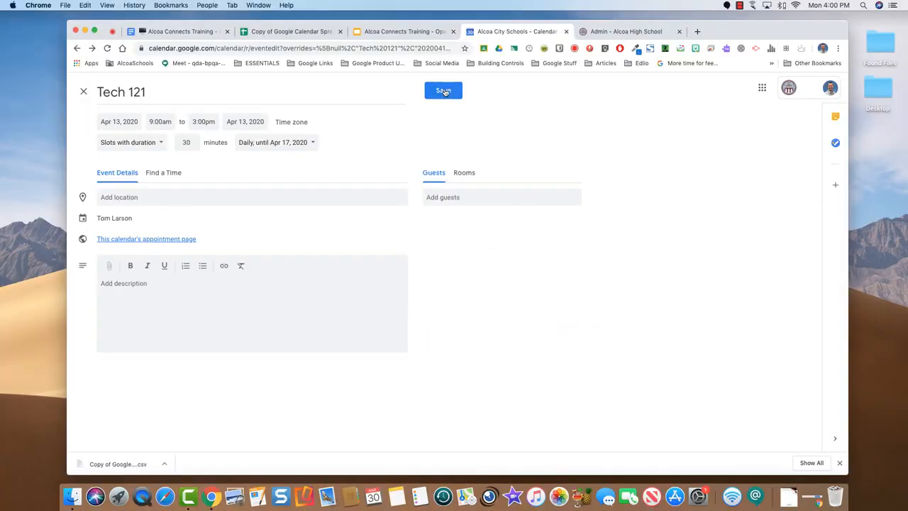
Save the Tech 121 slots and view the April 13 slot details
left_click(444, 91)
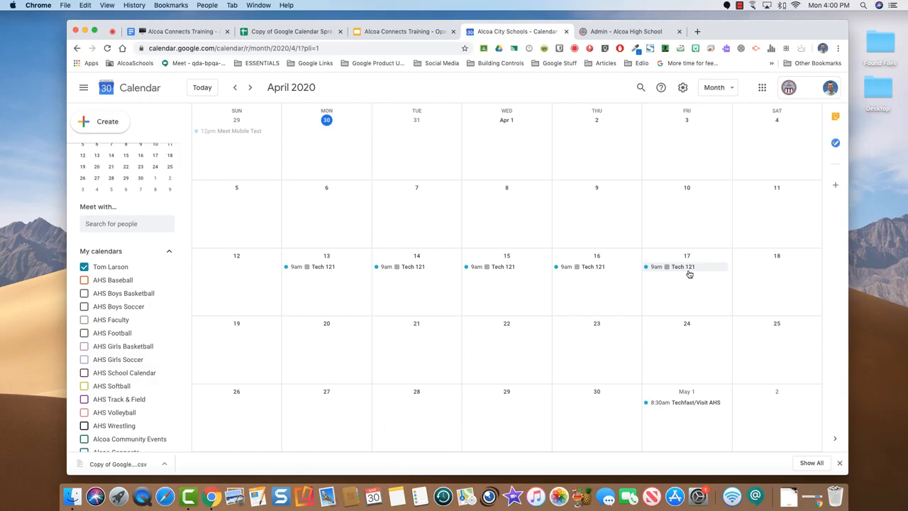
left_click(315, 266)
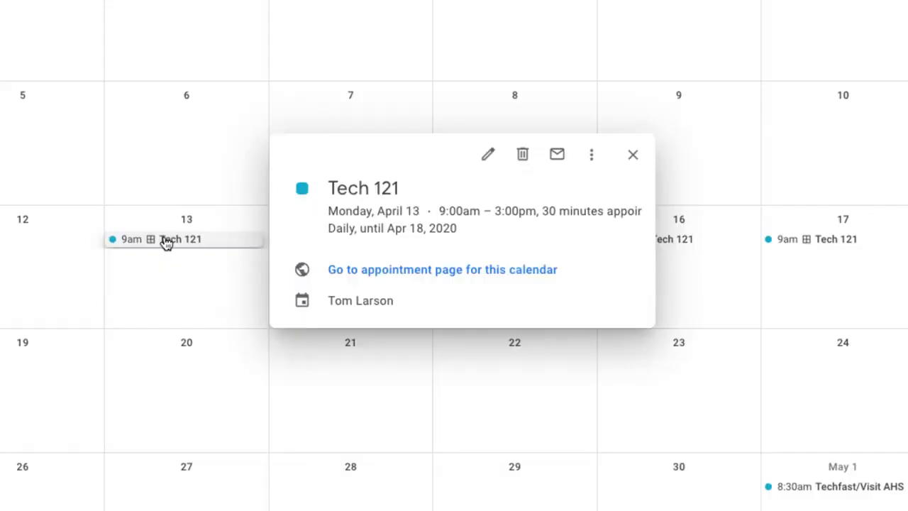
left_click(386, 277)
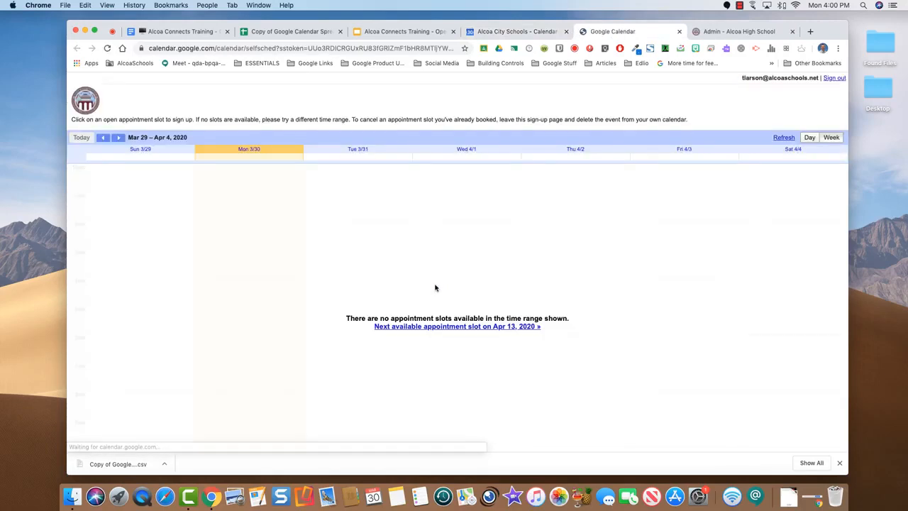
left_click(119, 138)
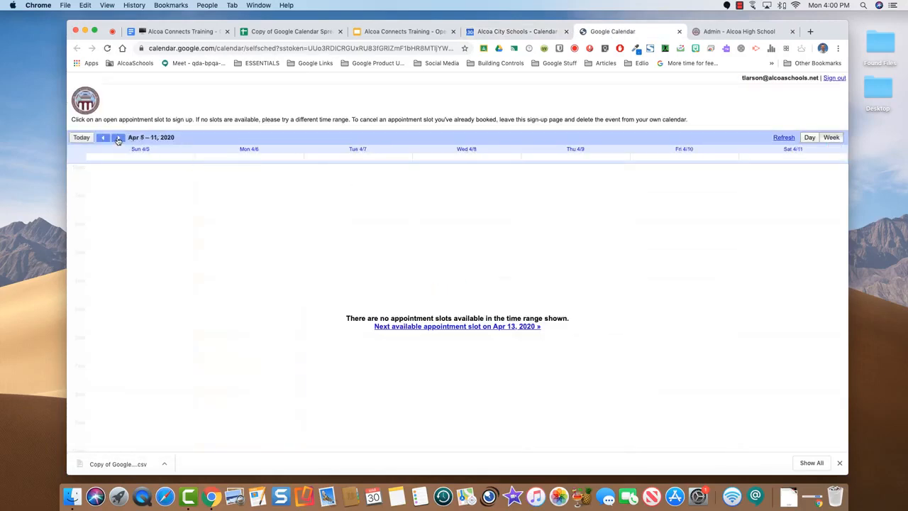
left_click(119, 139)
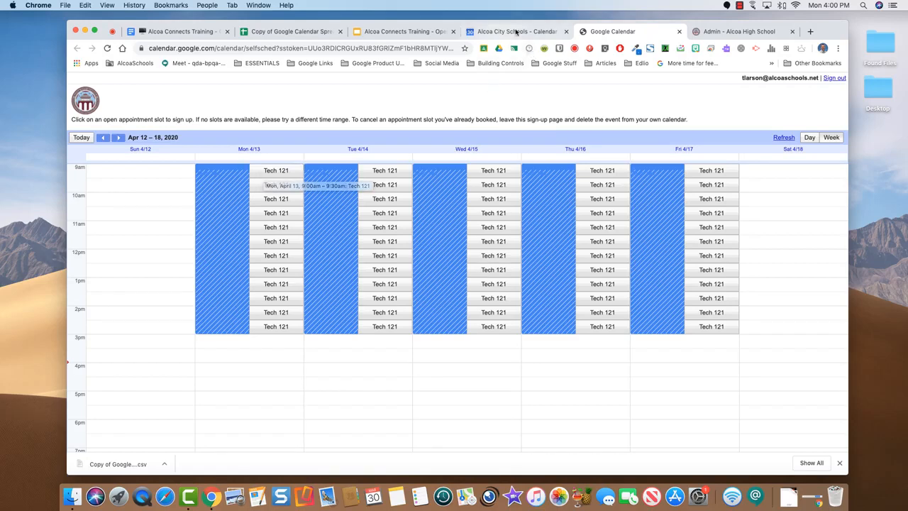
left_click(679, 34)
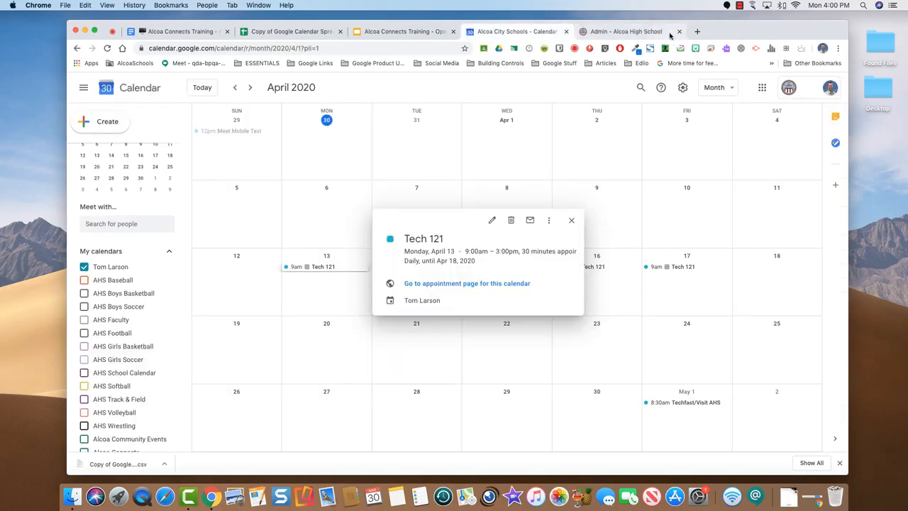
Copy the Tech 121 appointment page link, then switch to the other desktop's browser
left_click(572, 221)
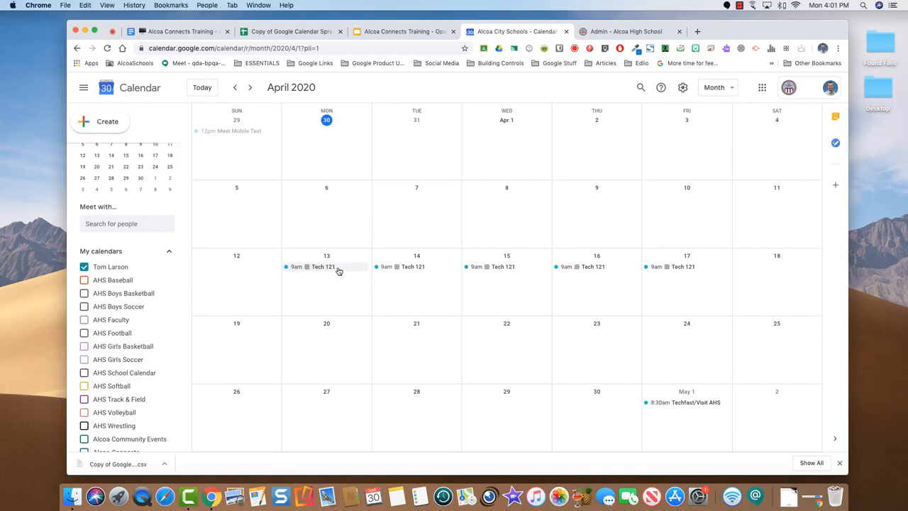
left_click(338, 272)
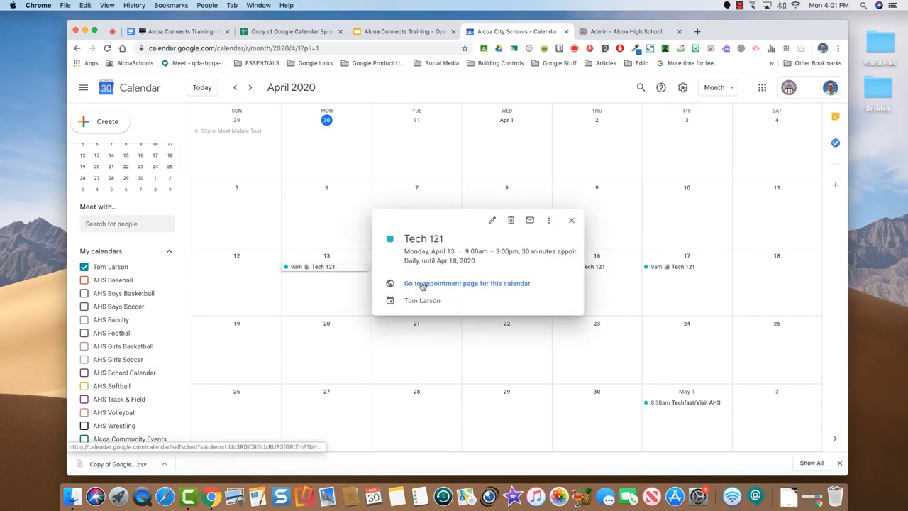
right_click(421, 286)
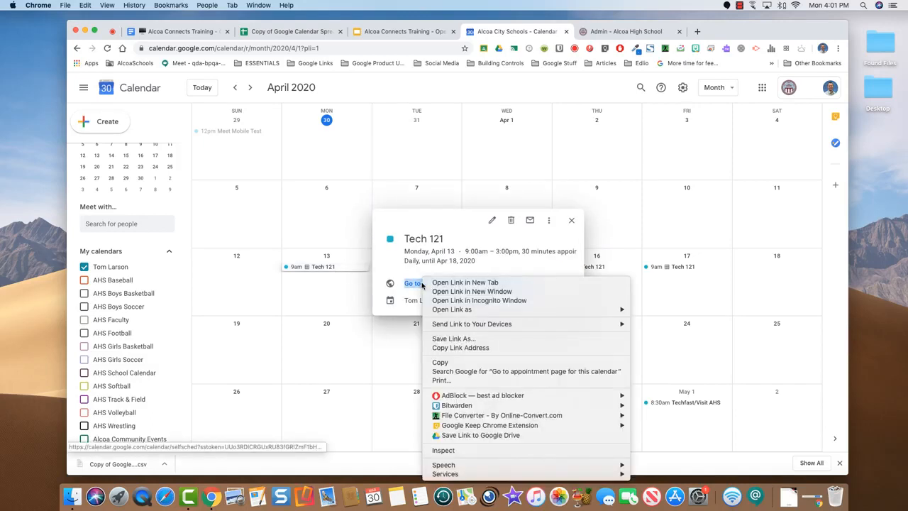
left_click(443, 348)
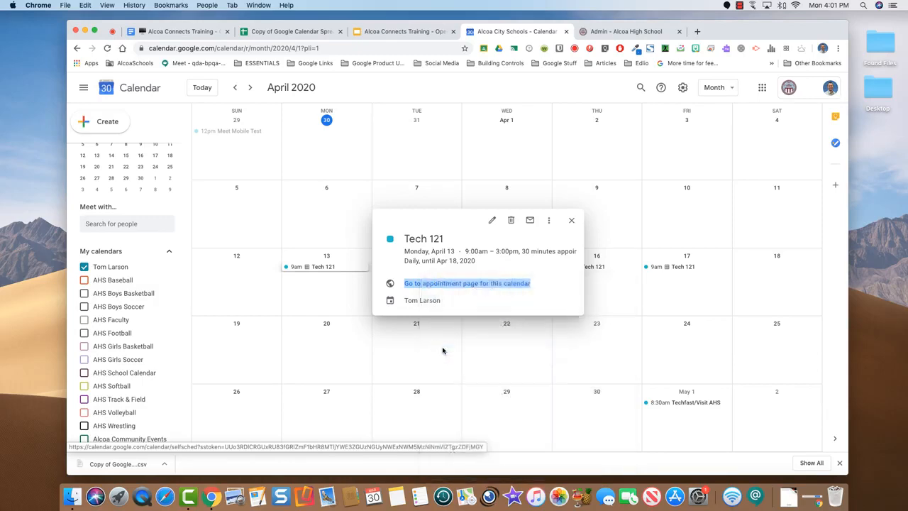
left_click(571, 220)
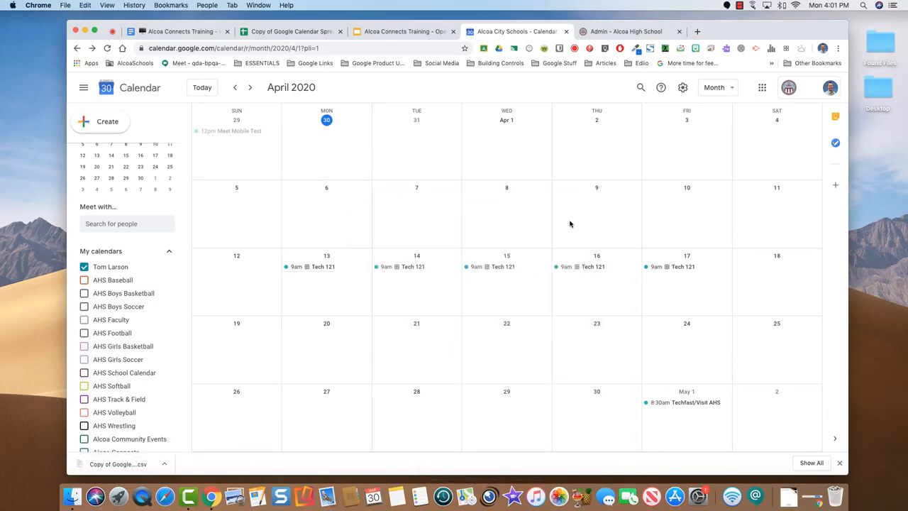
key("ctrl+Right")
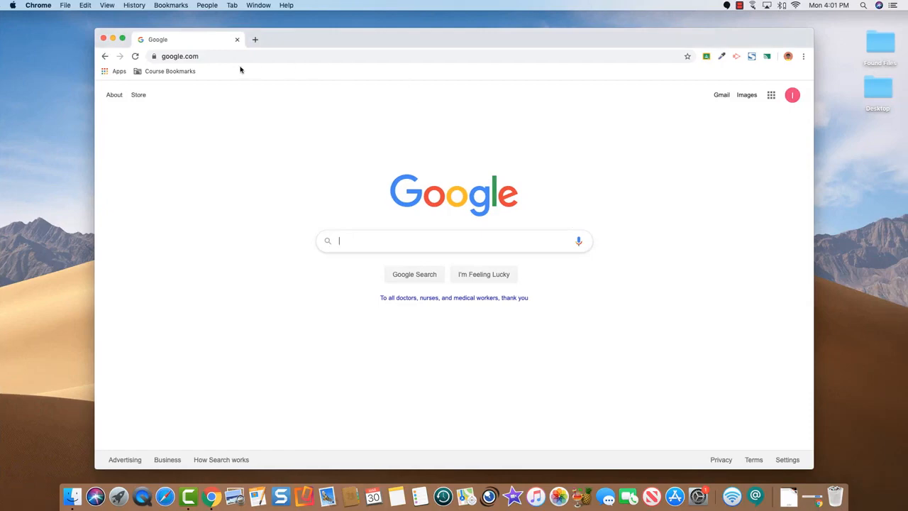
Load the copied appointment page link and advance to the Apr 12–18 week
left_click(221, 56)
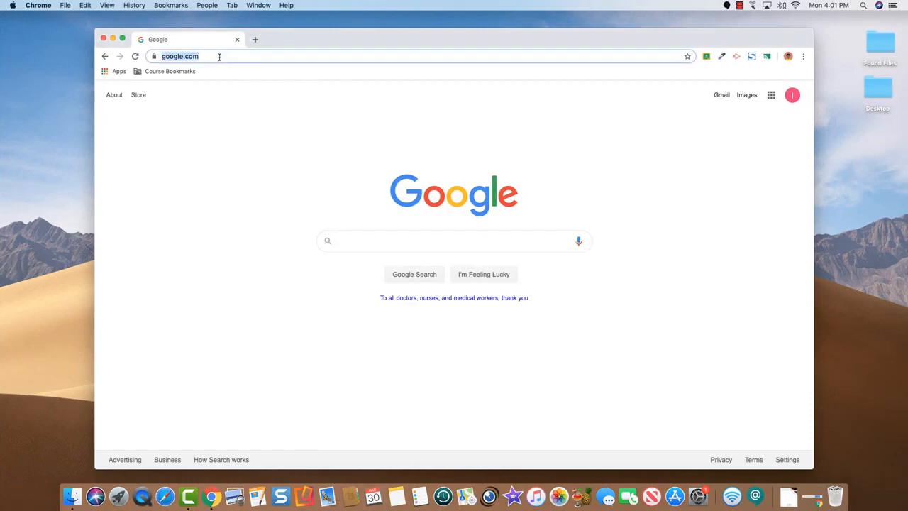
key("super+v")
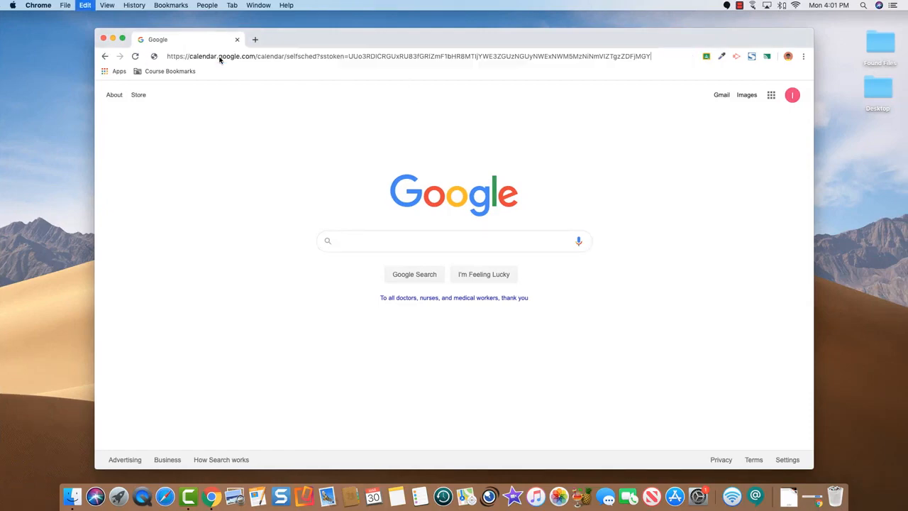
key("Return")
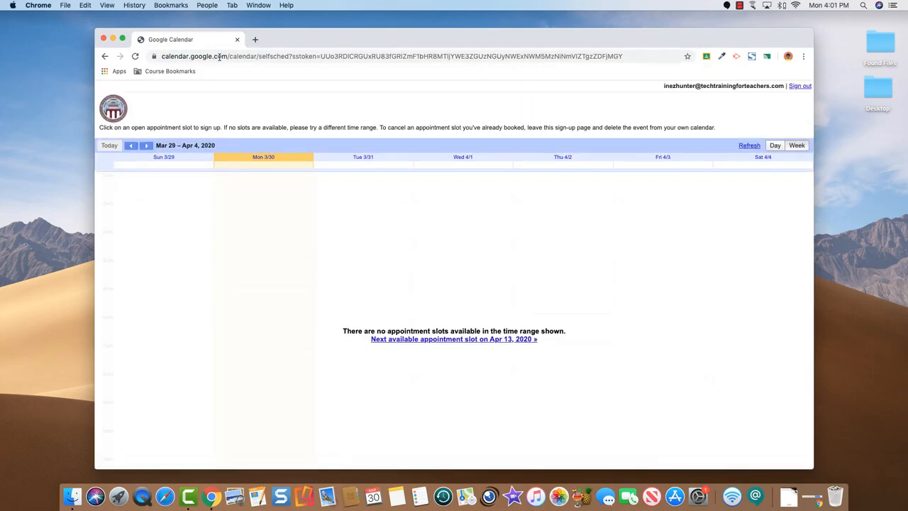
left_click(146, 145)
left_click(146, 146)
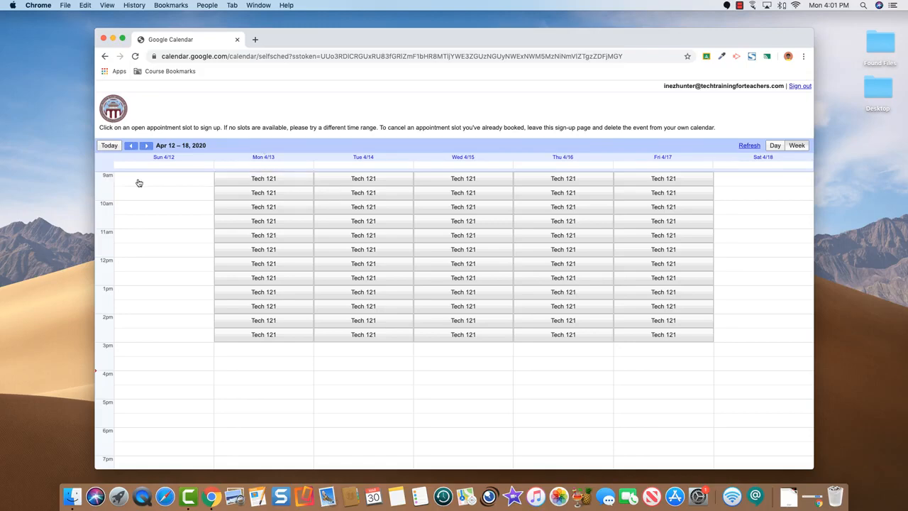
Book the Monday Apr 13 9am slot with note 'I want to learn more about Google Drawings.'
left_click(257, 182)
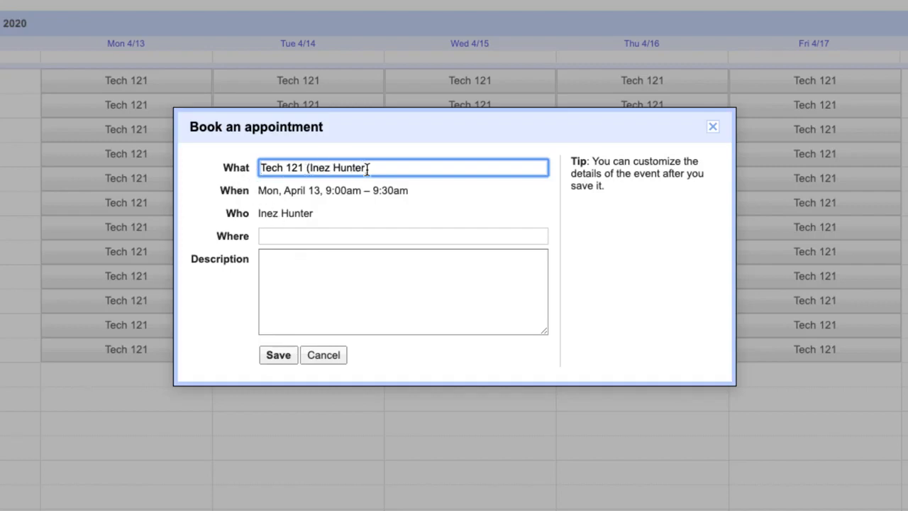
left_click(268, 259)
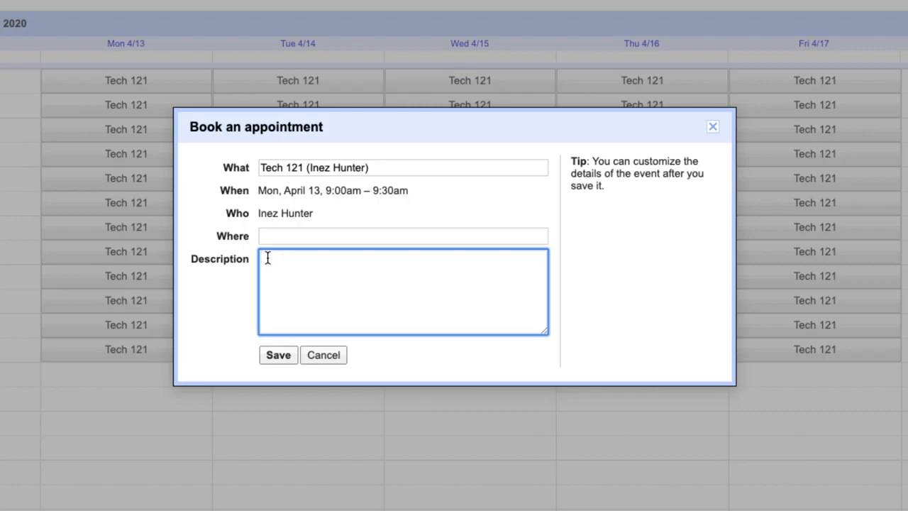
type("I want to learn more about ")
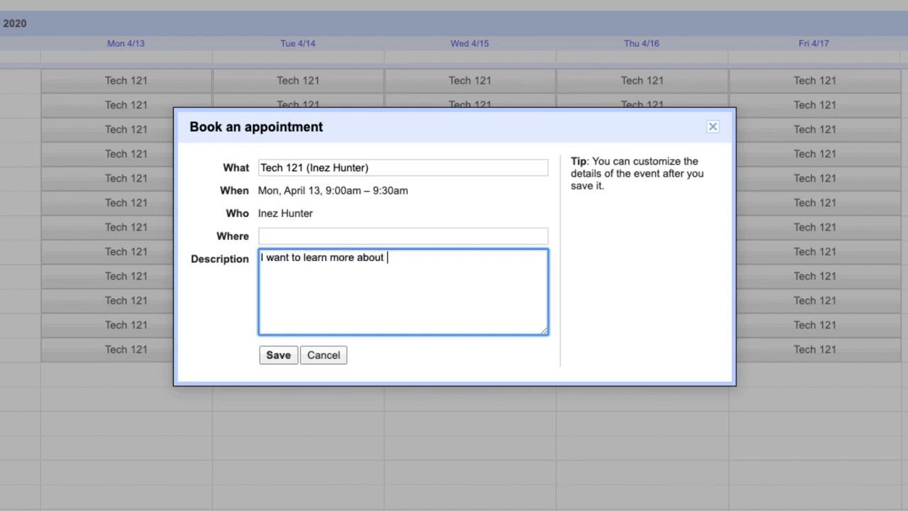
type("Google Drawings.")
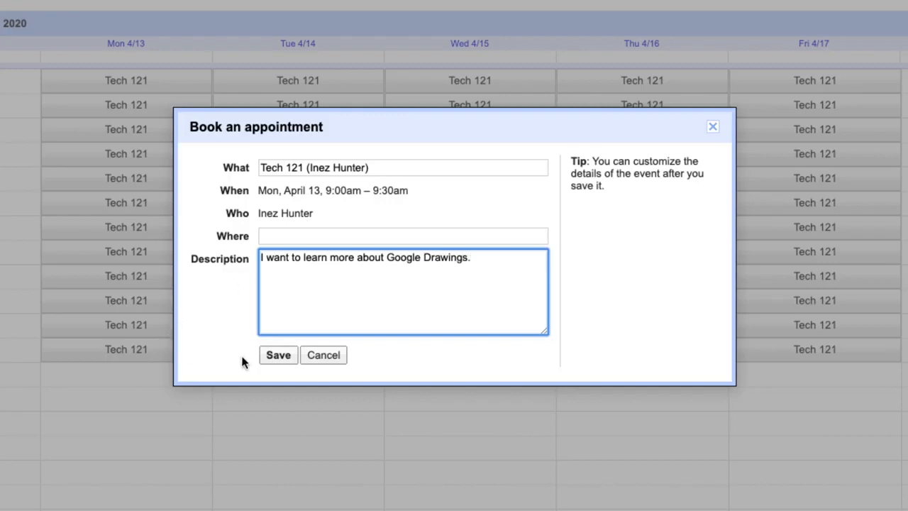
left_click(281, 358)
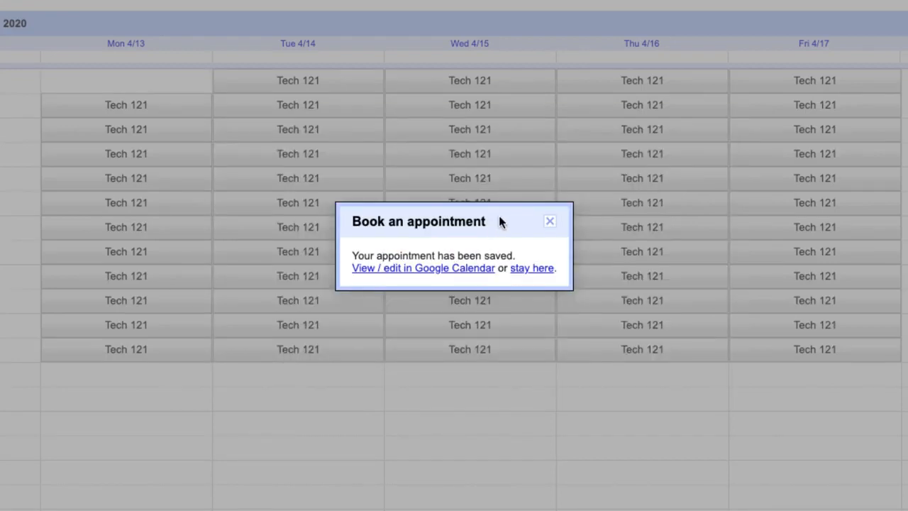
left_click(549, 222)
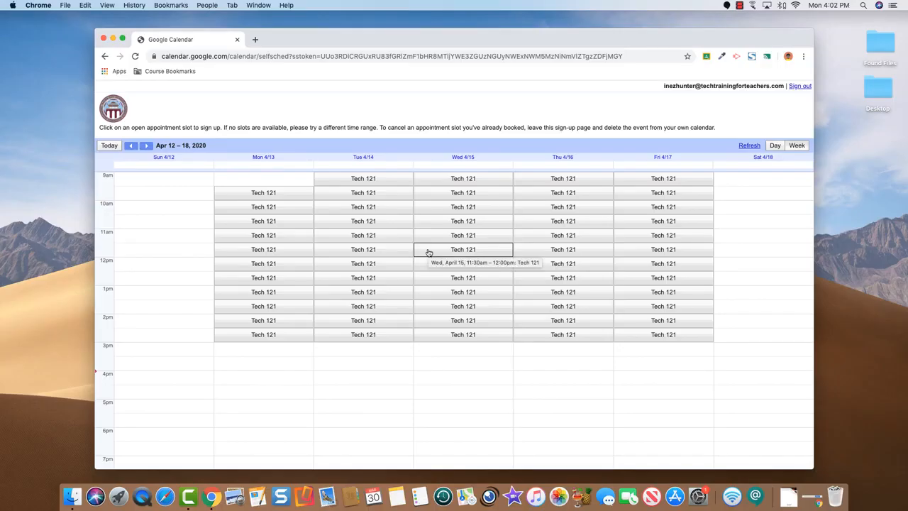
key("ctrl+Left")
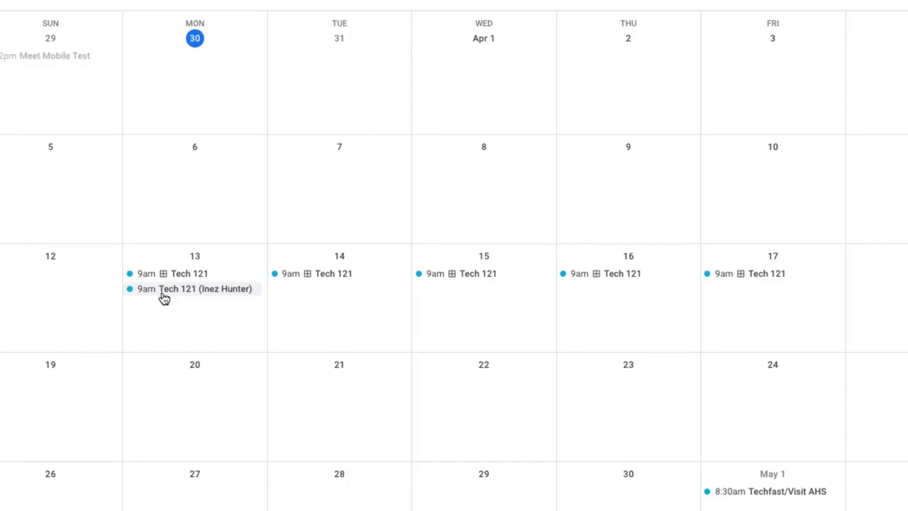
Review the booked Tech 121 appointment, then open the slots' appointment sign-up page
left_click(164, 297)
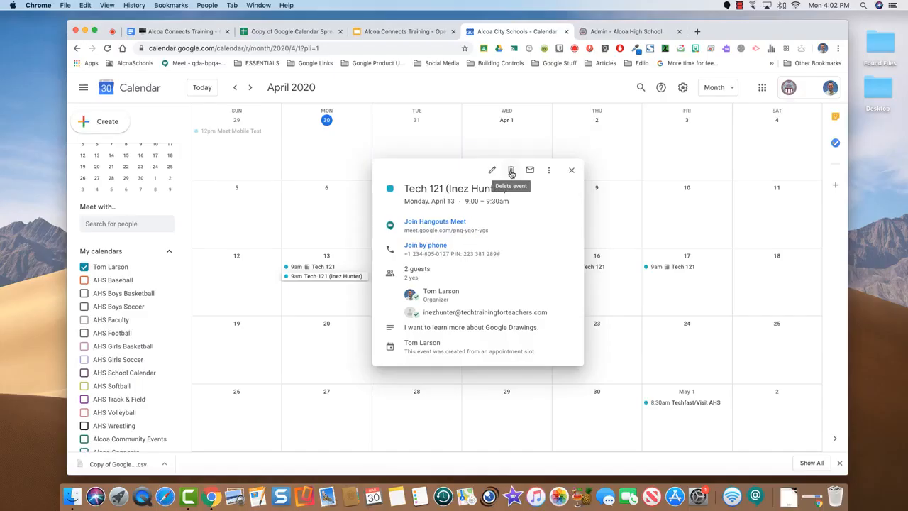
left_click(587, 119)
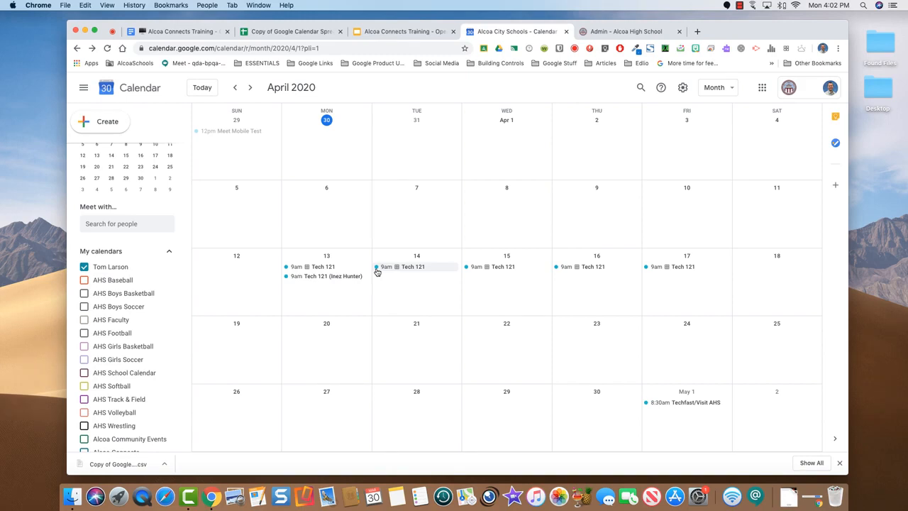
left_click(315, 269)
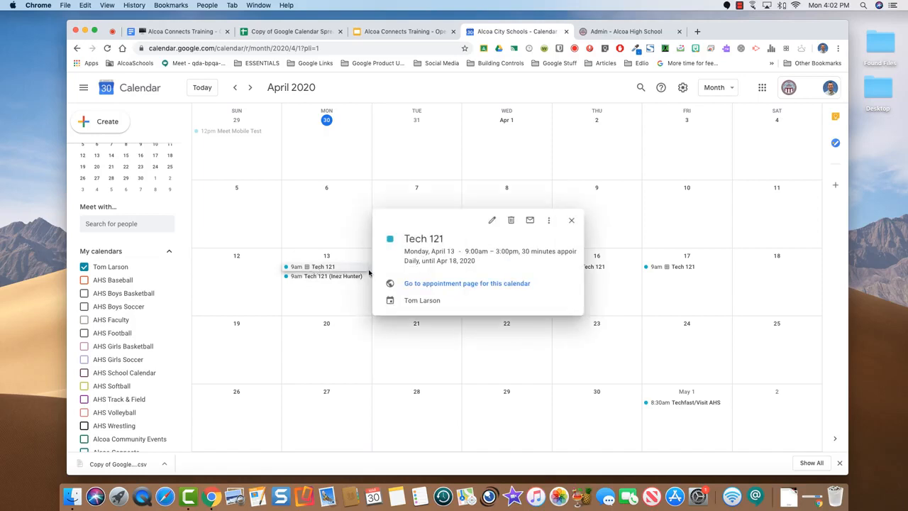
left_click(435, 287)
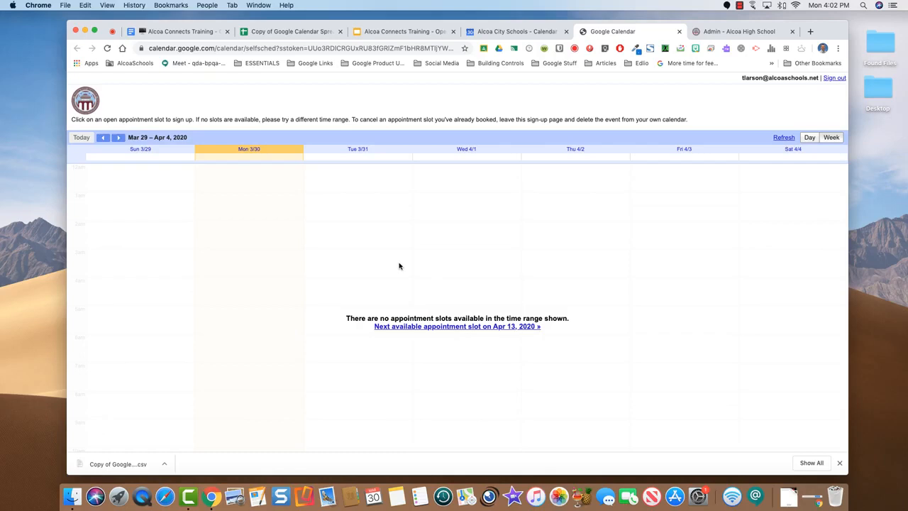
Book the Monday Apr 13 12:00pm slot titled 'Lunch' and return to the calendar tab
left_click(118, 138)
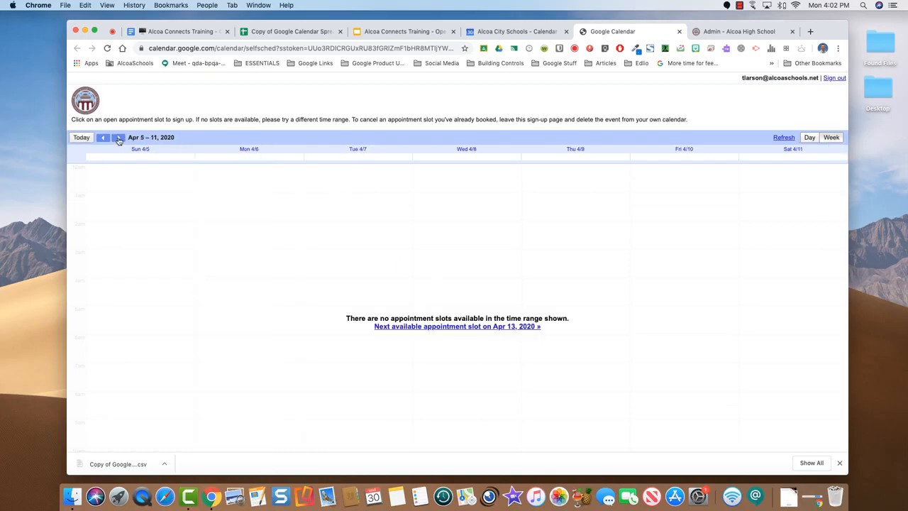
left_click(118, 138)
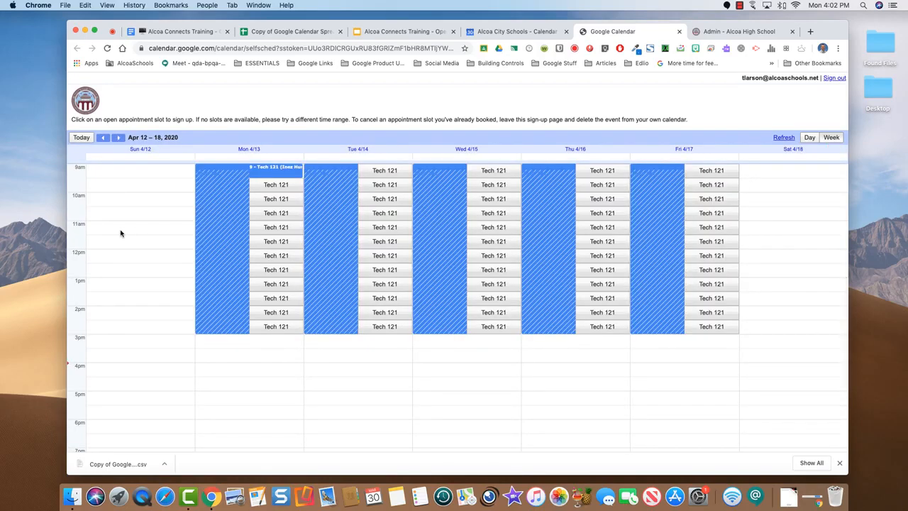
left_click(267, 257)
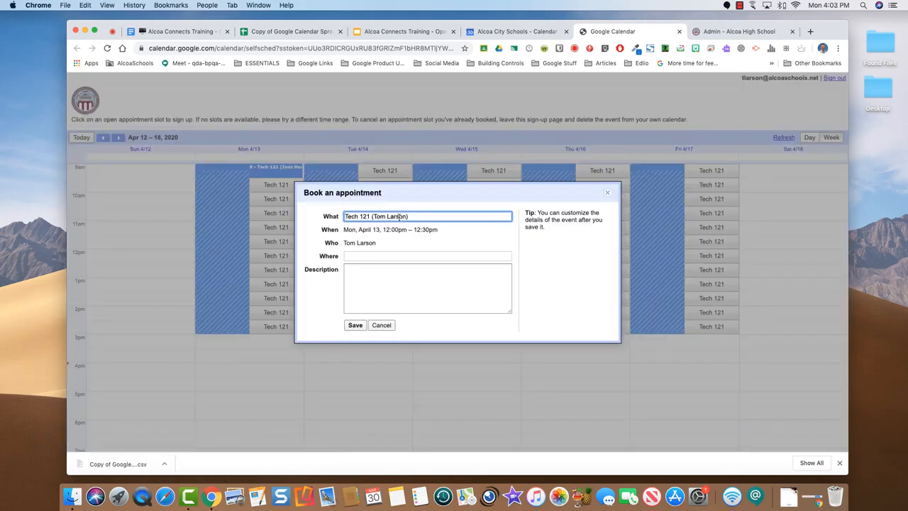
left_click_drag(418, 217, 313, 217)
type("Lunch")
left_click(354, 325)
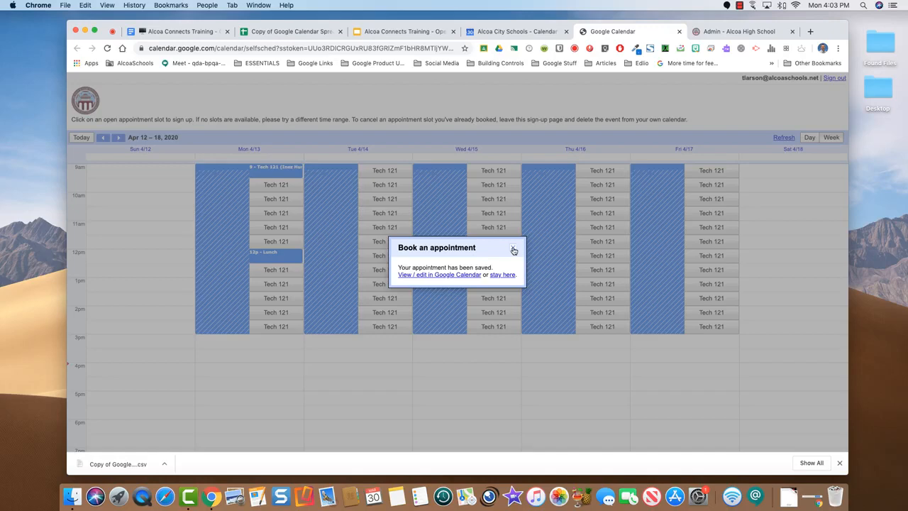
left_click(513, 250)
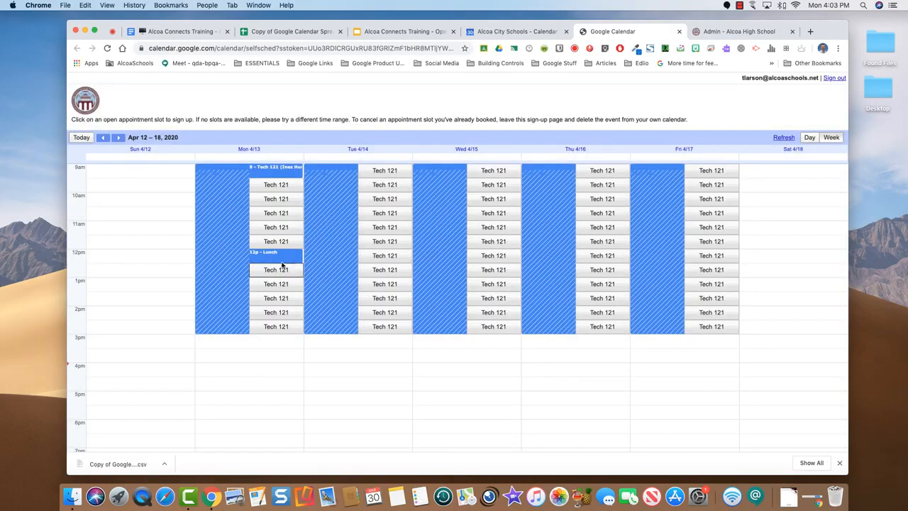
left_click(505, 32)
left_click(571, 220)
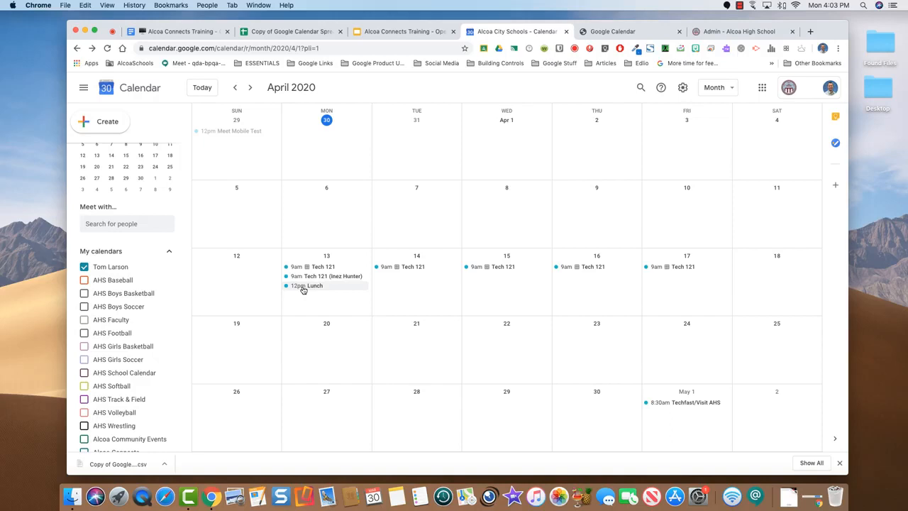
Switch to the Google Meet tab where the screen is being presented
left_click(114, 34)
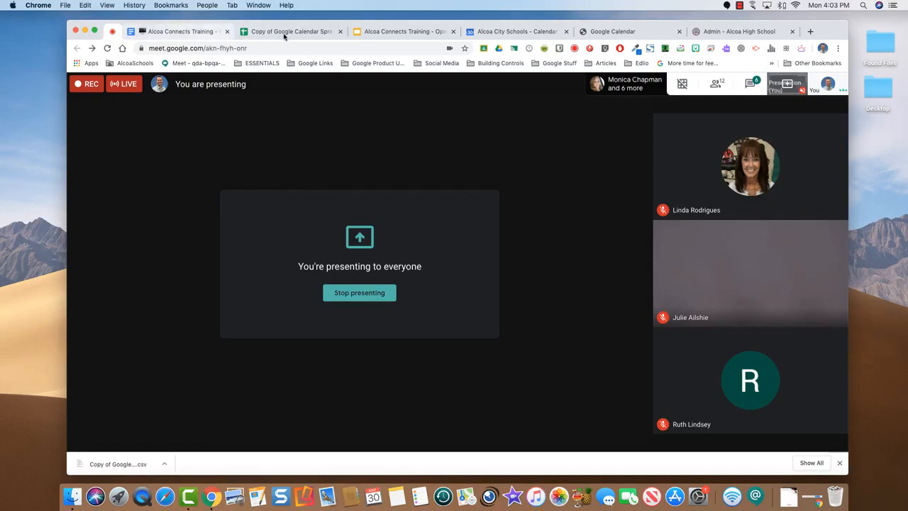
Bring the Alcoa Connects Training agenda document to the front
left_click(178, 33)
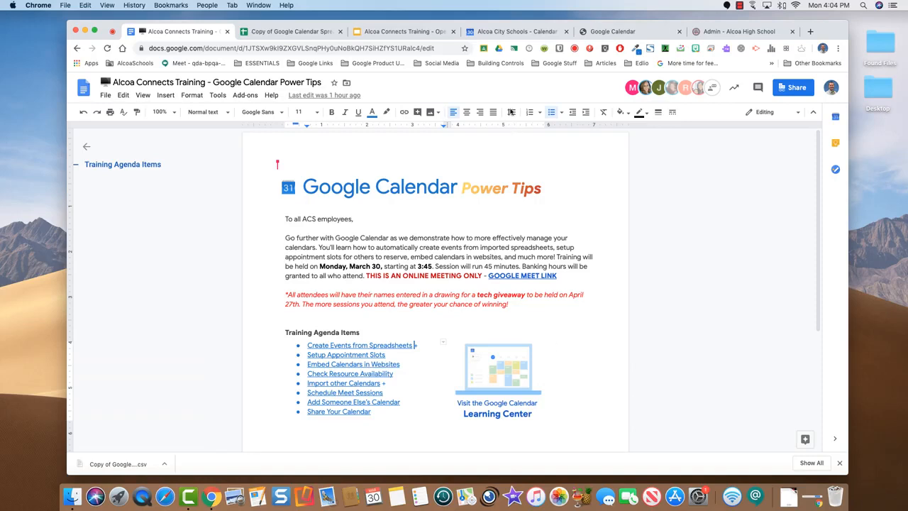
Return to the Alcoa City Schools calendar showing April 2020
left_click(500, 31)
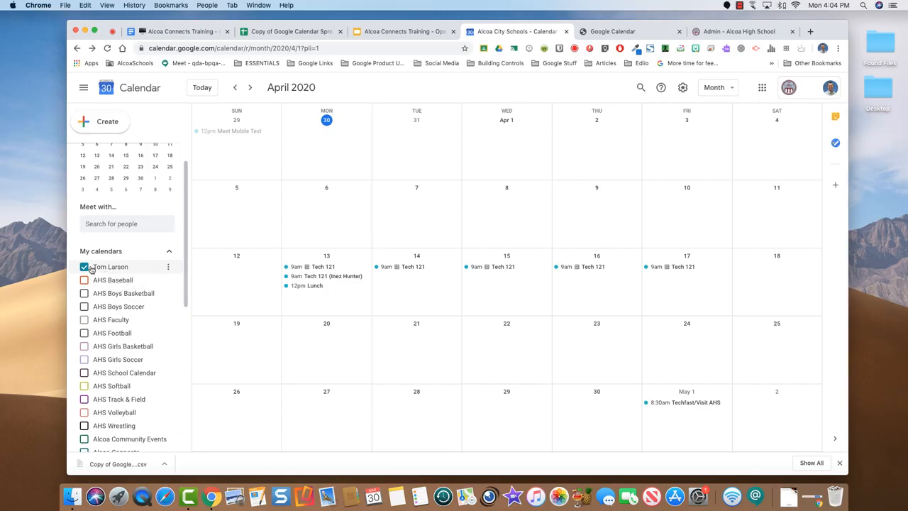
Select the personal calendar's iframe embed code under Integrate calendar, then go to the Alcoa High School admin
left_click(169, 268)
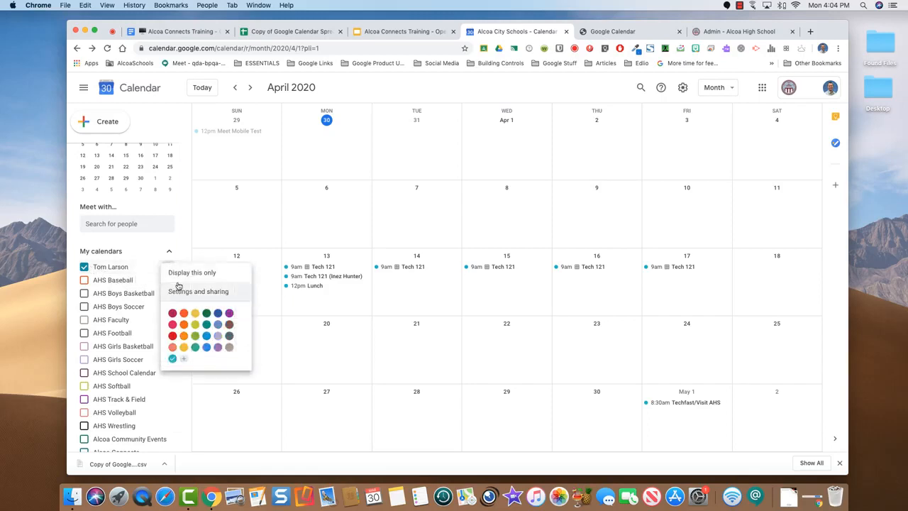
left_click(186, 296)
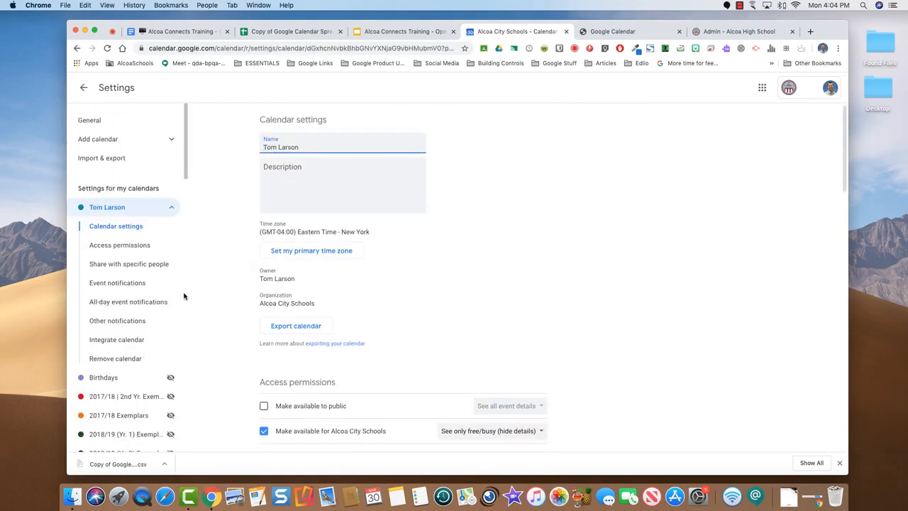
scroll(420, 294, "down", 3)
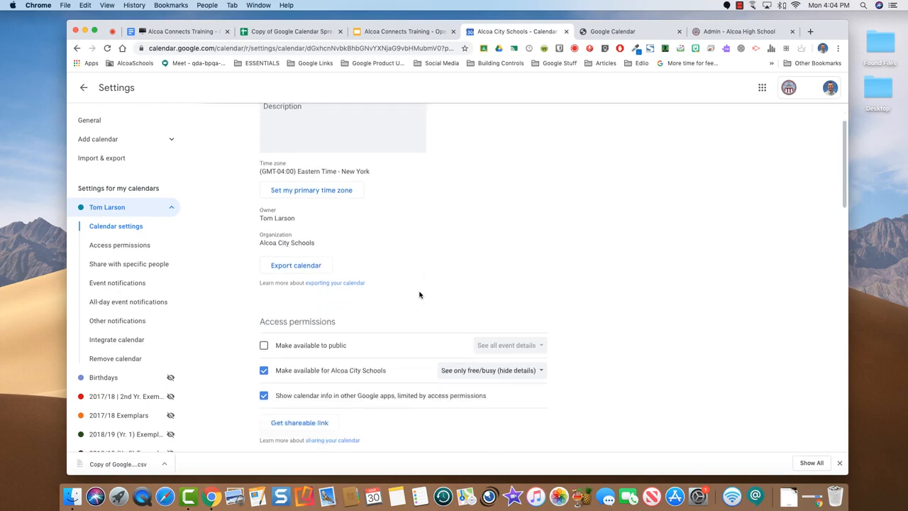
scroll(420, 294, "down", 5)
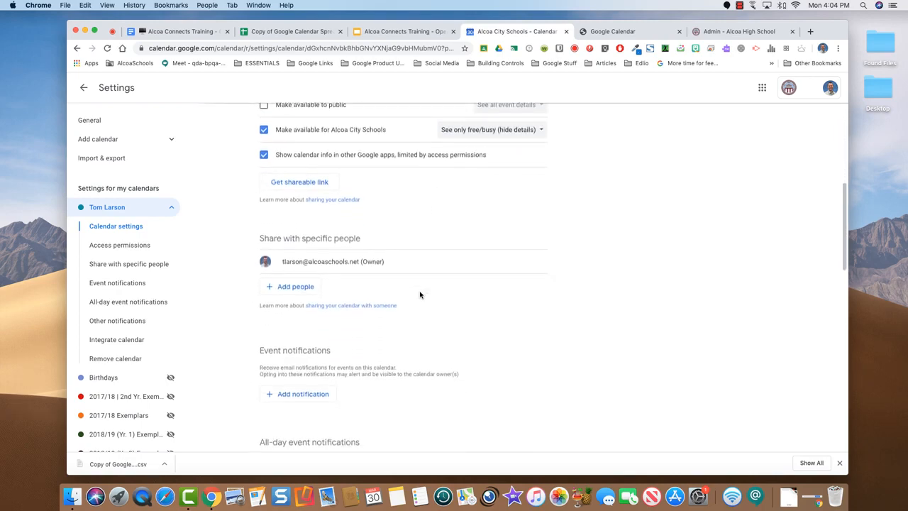
scroll(420, 294, "down", 6)
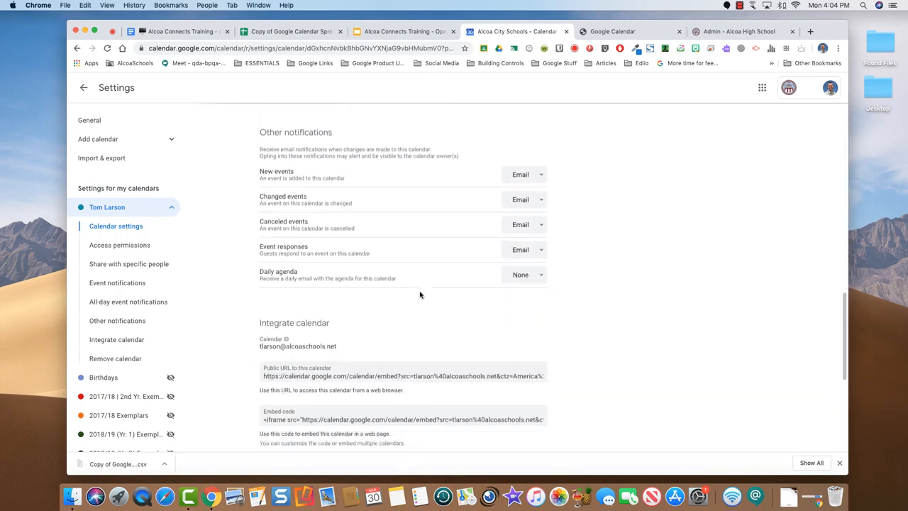
scroll(420, 293, "down", 3)
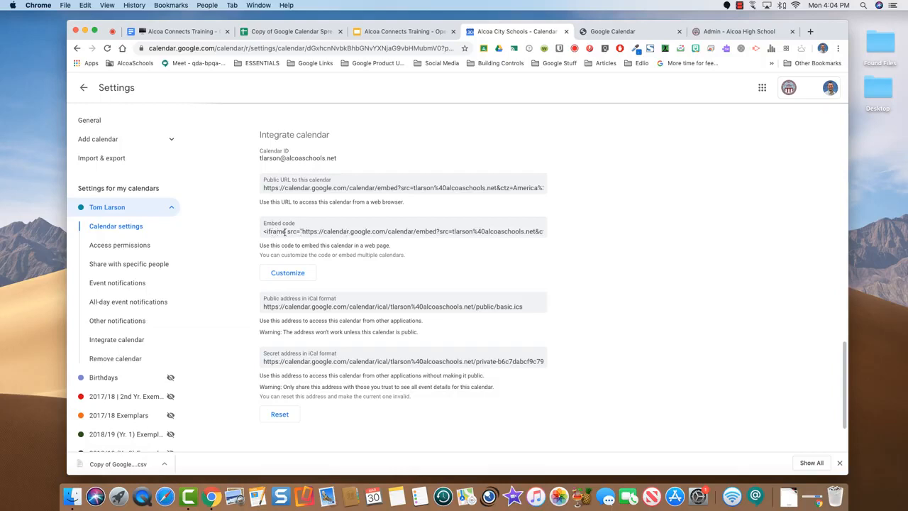
left_click(312, 230)
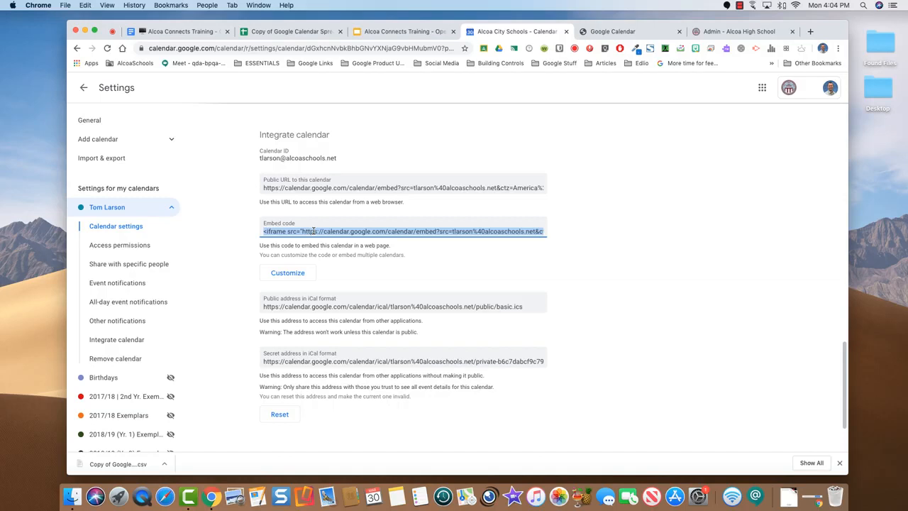
left_click(723, 32)
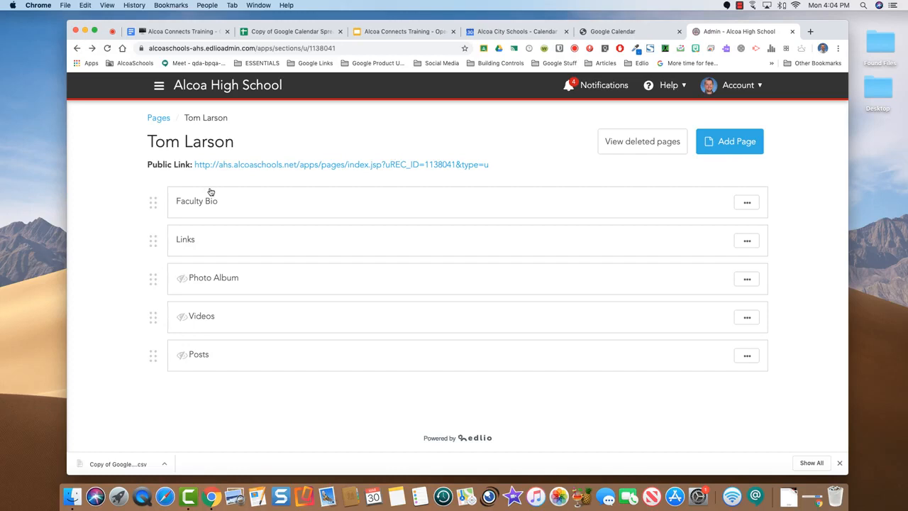
Create a blank Edlio page named 'Calendar' and add a text content block
left_click(730, 141)
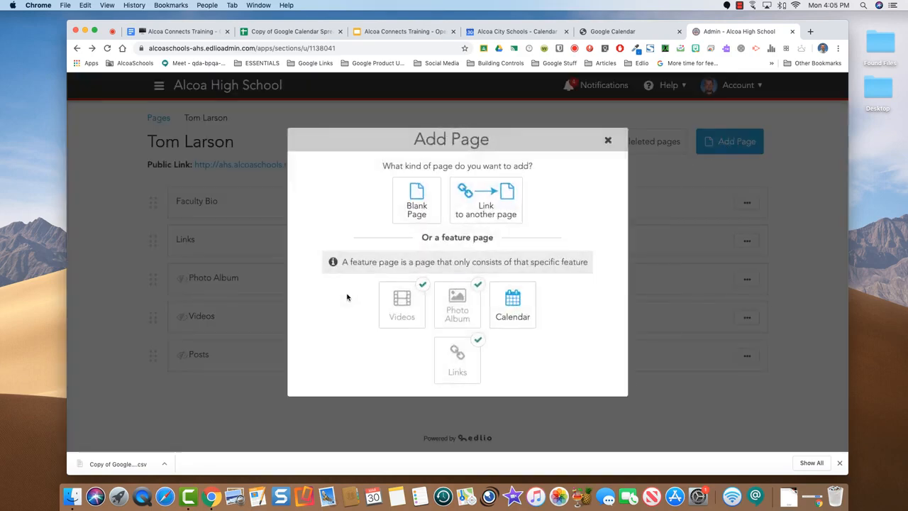
left_click(418, 207)
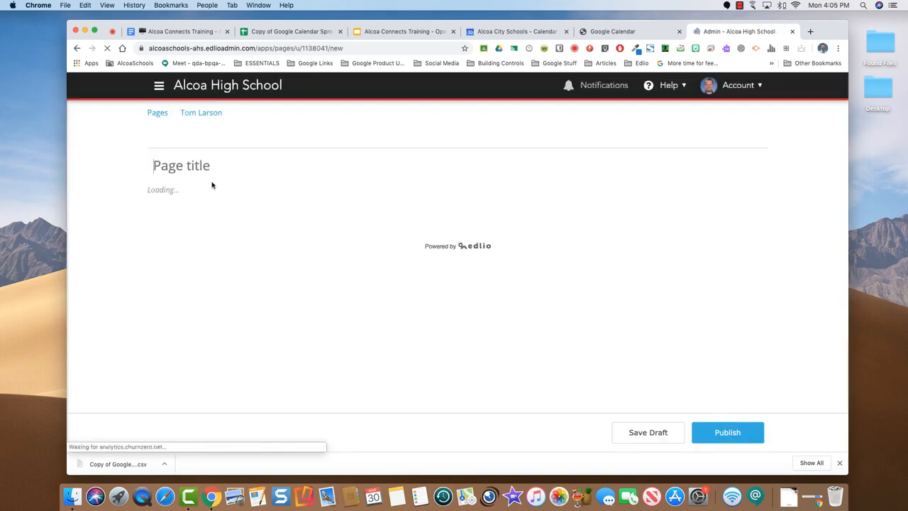
type("Calendar")
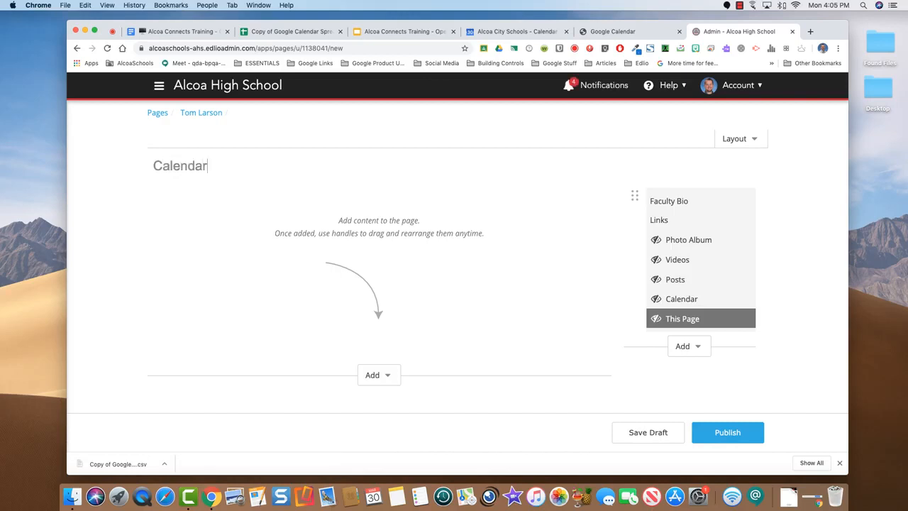
left_click(387, 375)
scroll(390, 376, "down", 1)
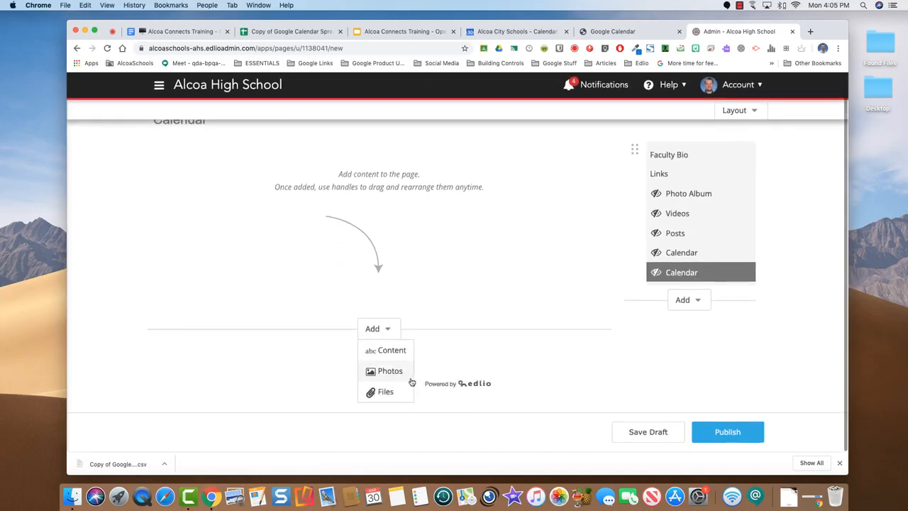
left_click(390, 353)
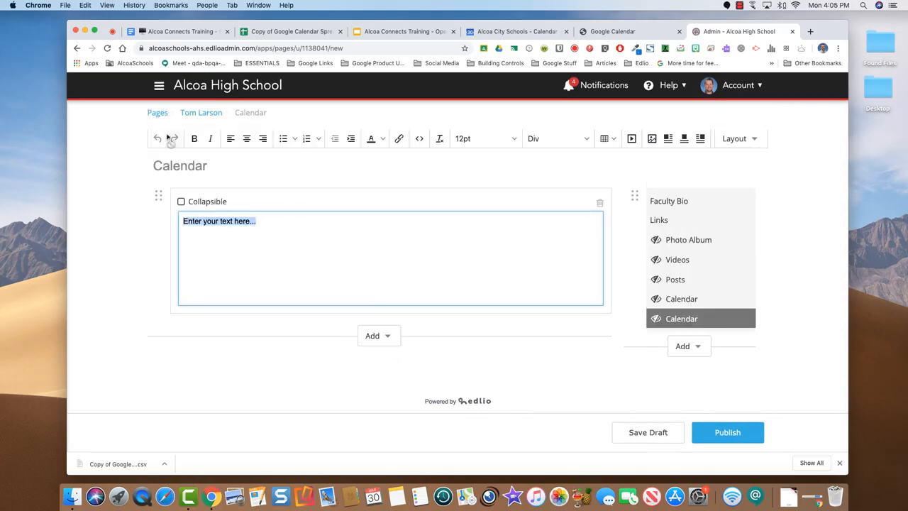
Paste the calendar's iframe embed code into the block's HTML source, save, and return to the agenda
left_click(419, 139)
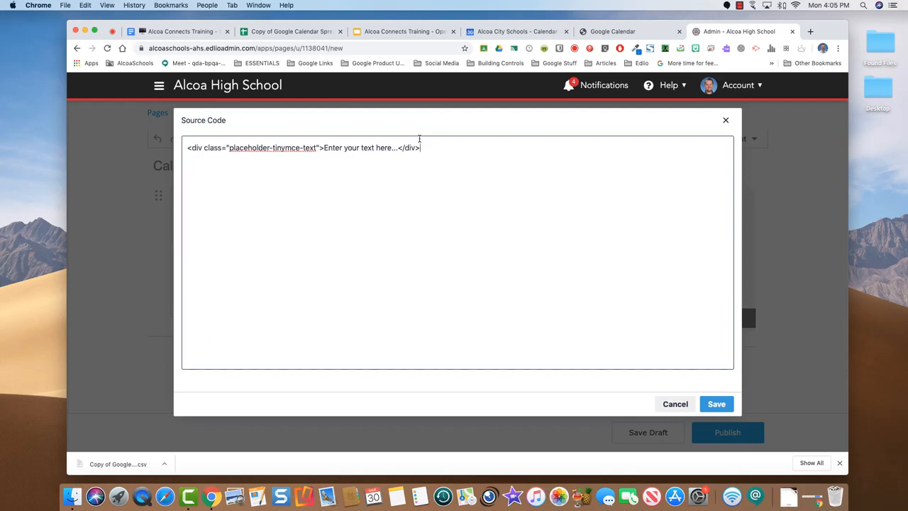
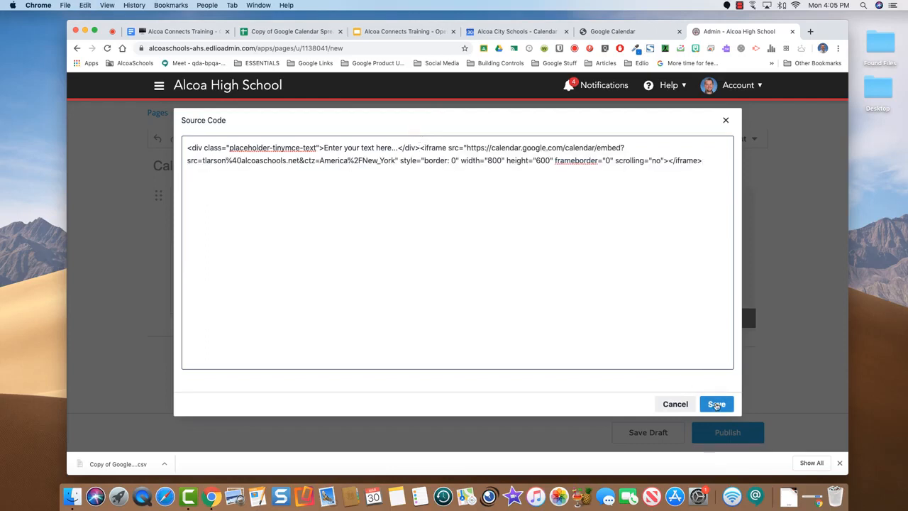
left_click(717, 404)
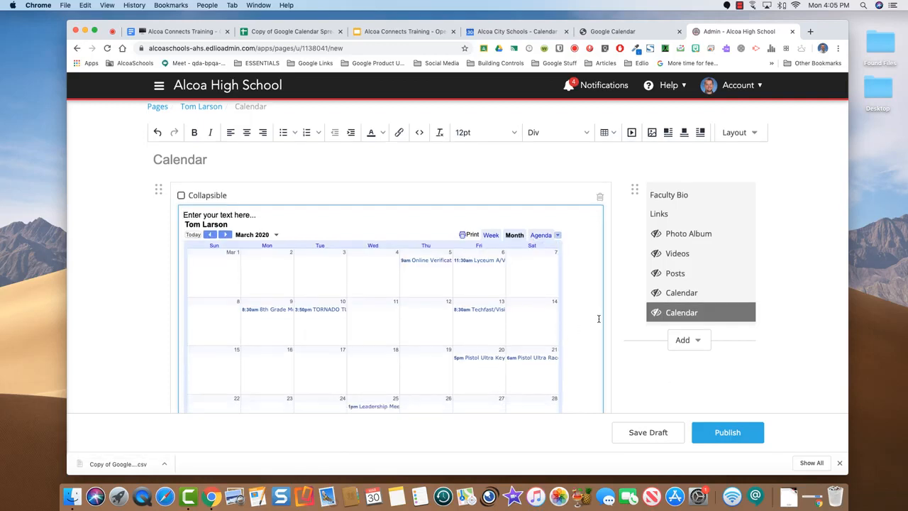
scroll(568, 333, "down", 3)
scroll(598, 318, "up", 3)
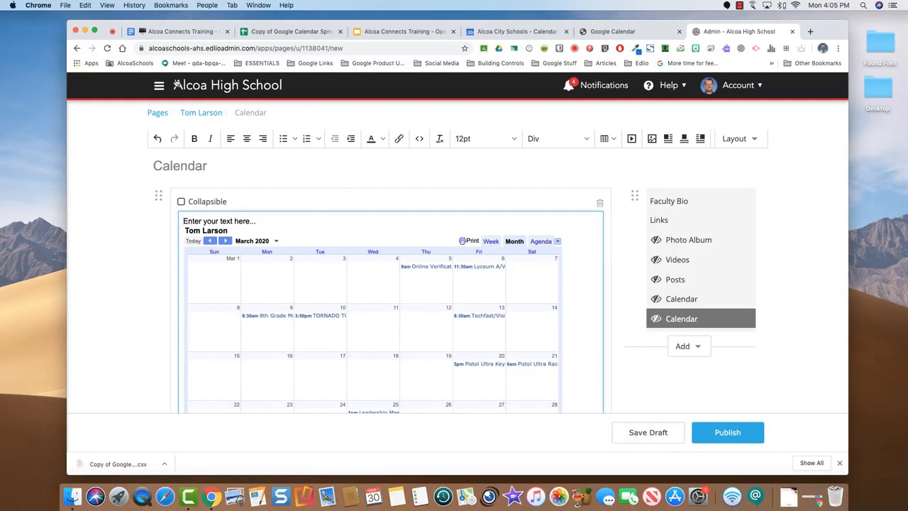
left_click(183, 34)
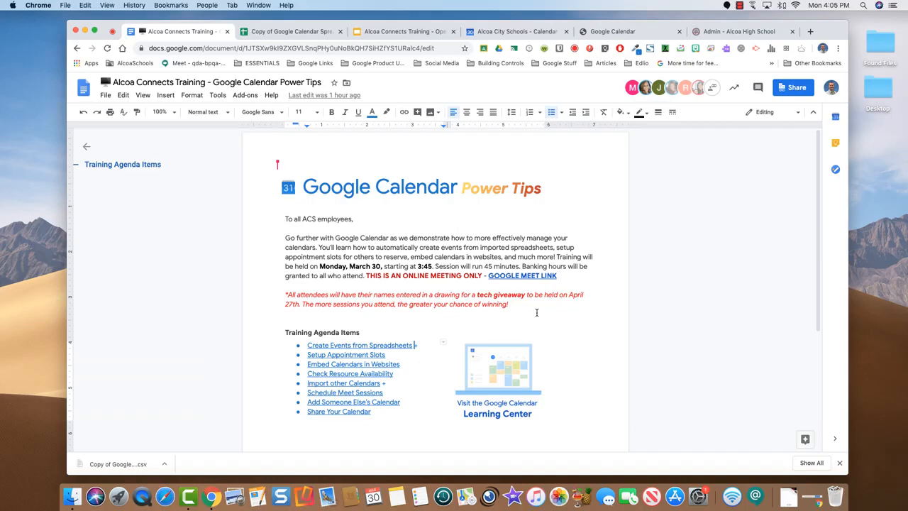
Return to the calendar and leave Settings for the April 2020 month view
left_click(504, 31)
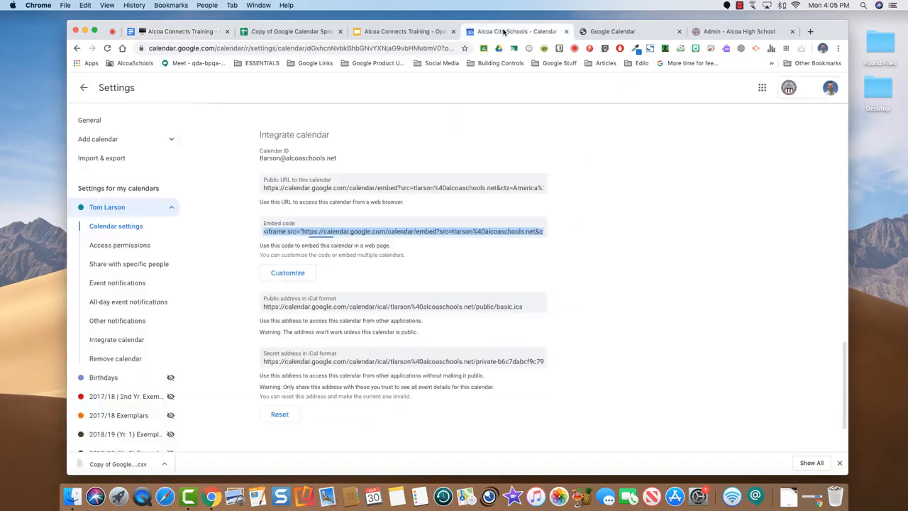
left_click(83, 87)
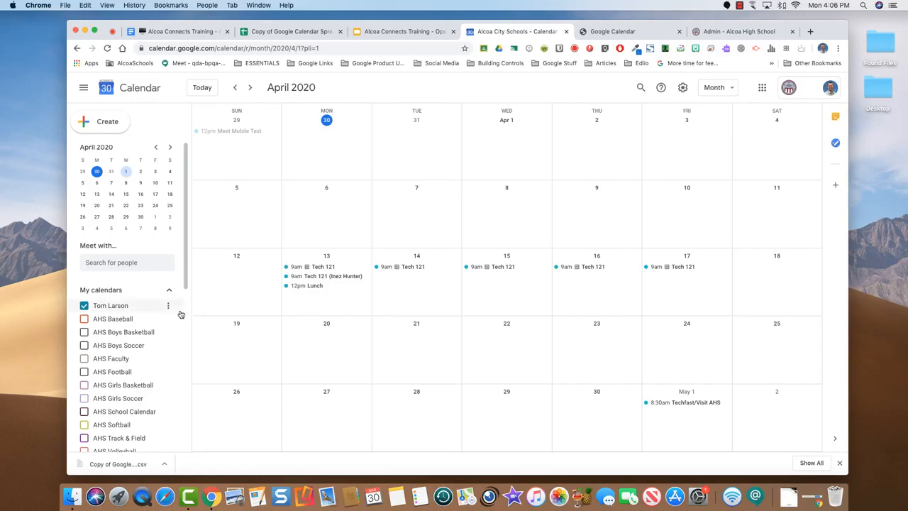
Show AHS-Lyceum's bookings across March and April 2020, then hide that calendar again
scroll(179, 314, "down", 2)
scroll(181, 315, "down", 10)
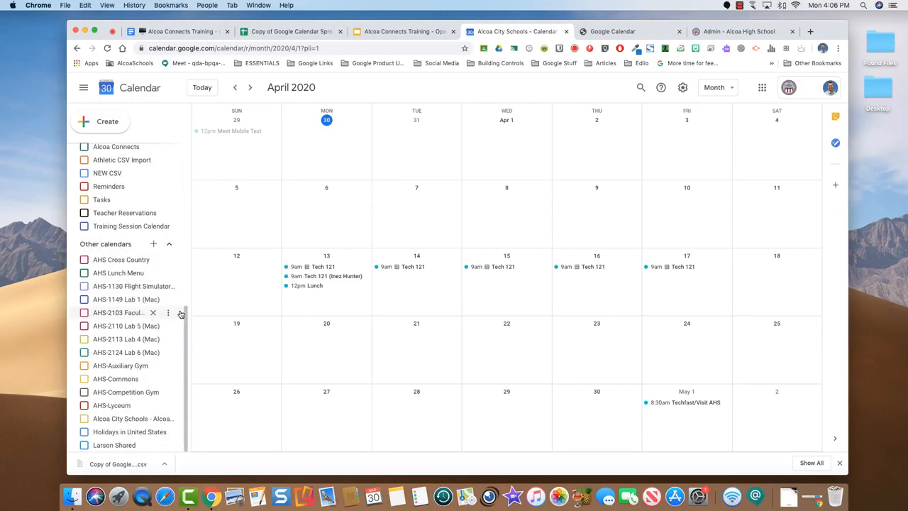
scroll(181, 315, "up", 6)
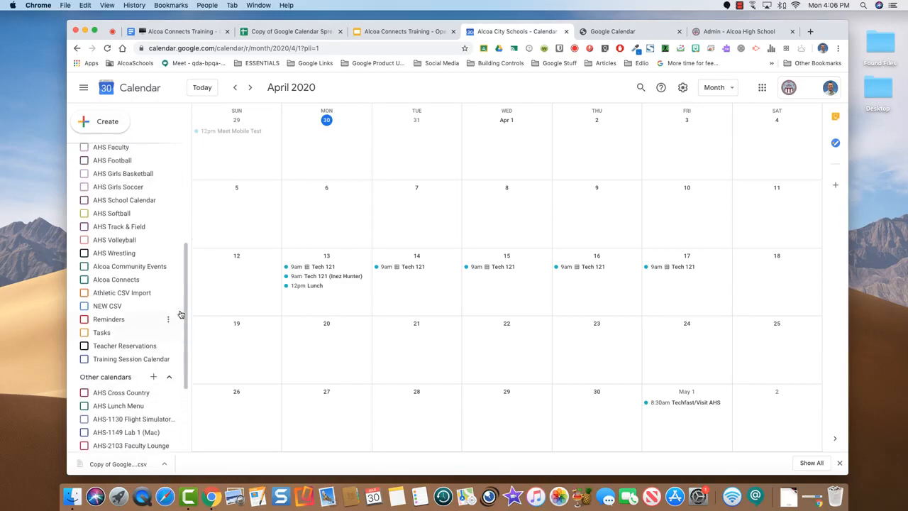
scroll(180, 305, "down", 6)
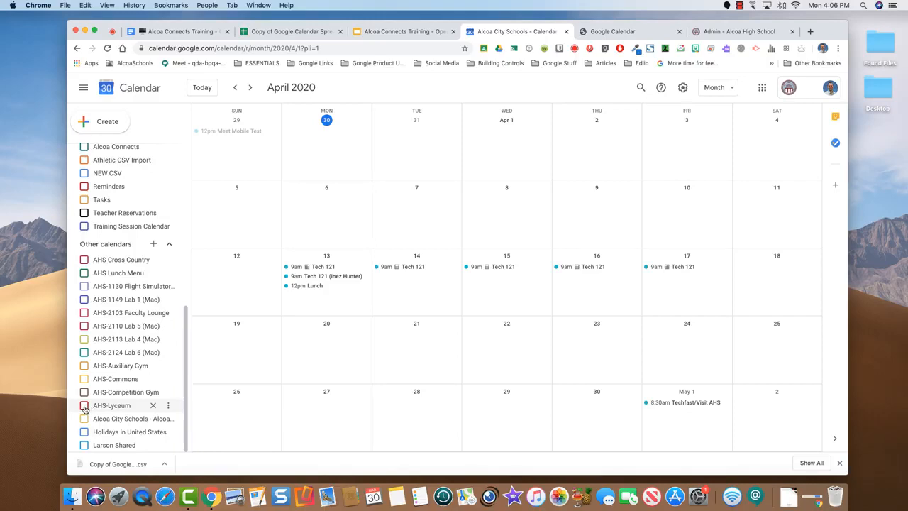
left_click(84, 405)
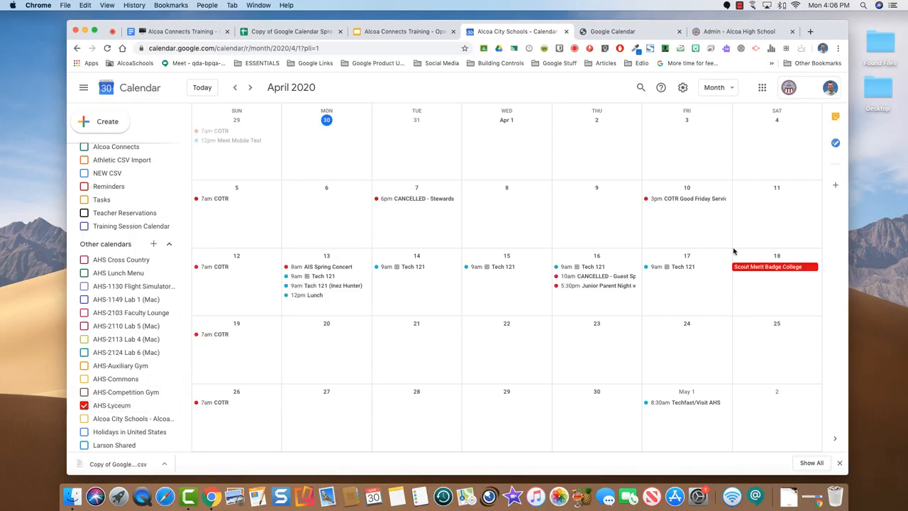
left_click(238, 88)
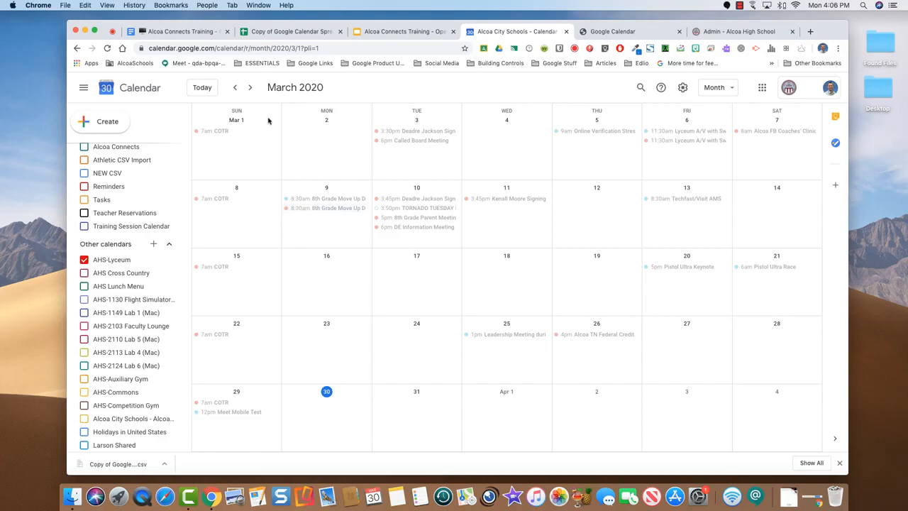
left_click(250, 88)
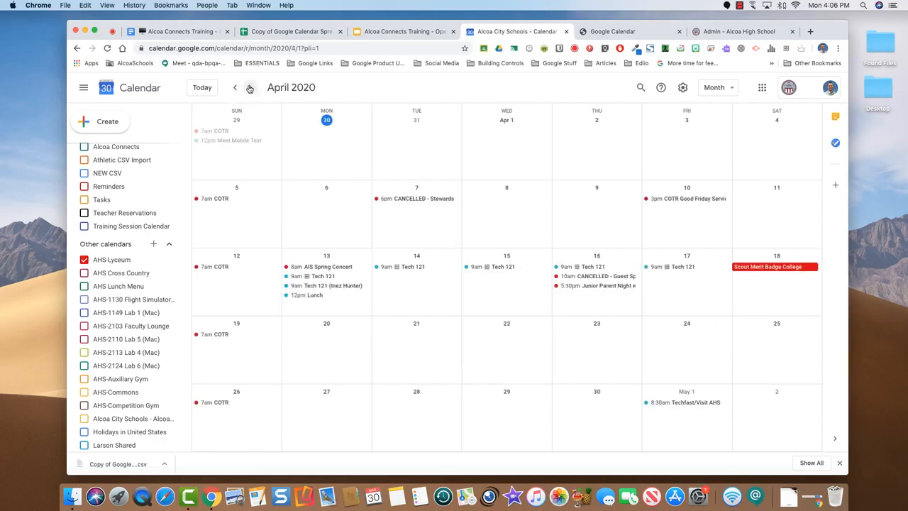
left_click(84, 260)
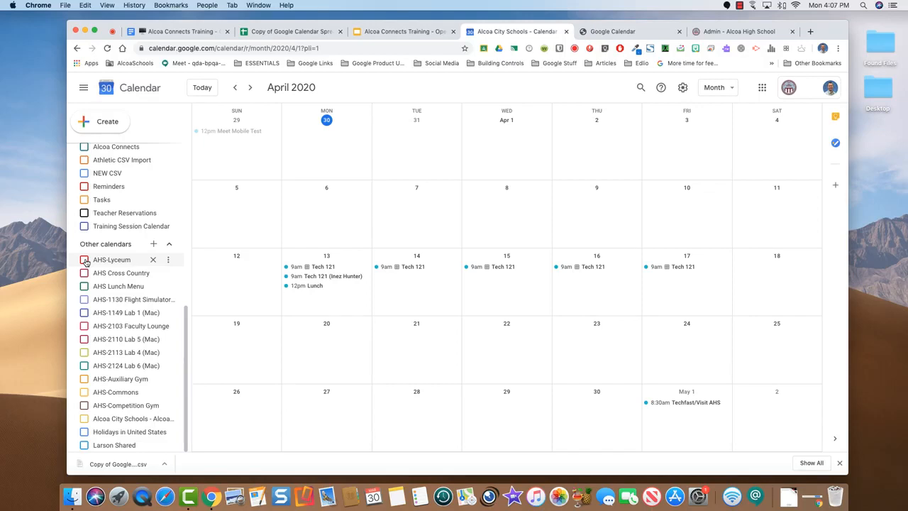
scroll(112, 292, "up", 3)
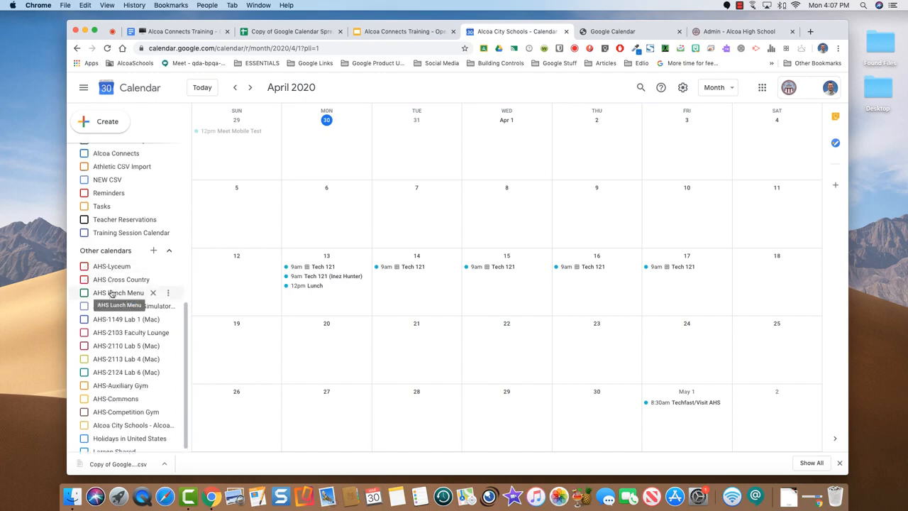
scroll(112, 297, "down", 3)
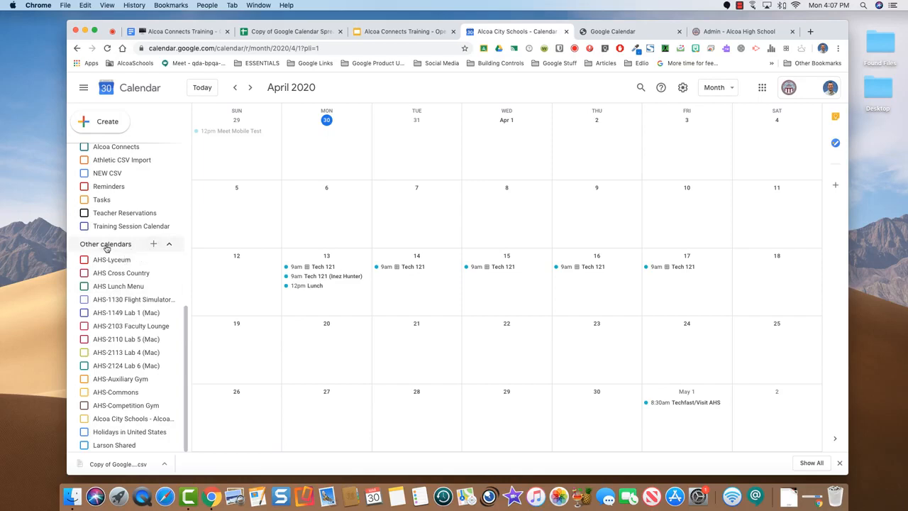
Add the AHS-Student Lounge room calendar from the AHS resources, then return to April 2020
left_click(154, 246)
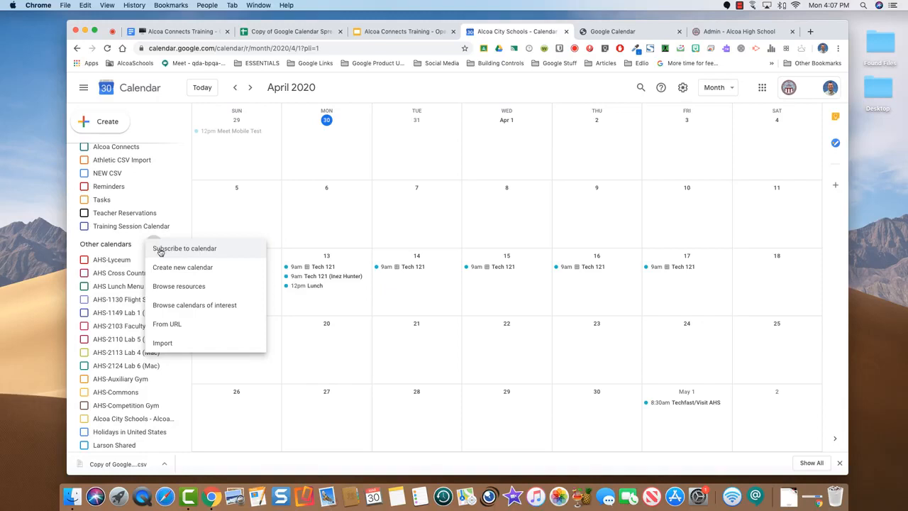
left_click(183, 288)
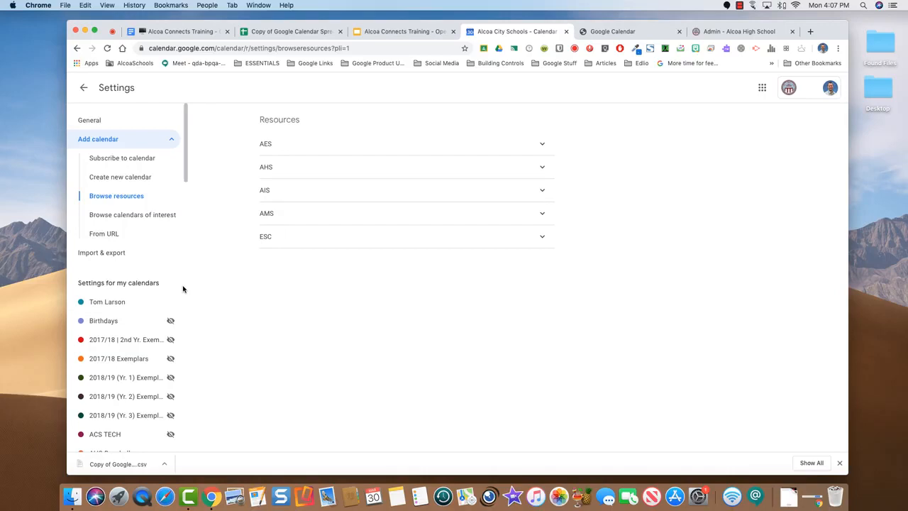
left_click(542, 170)
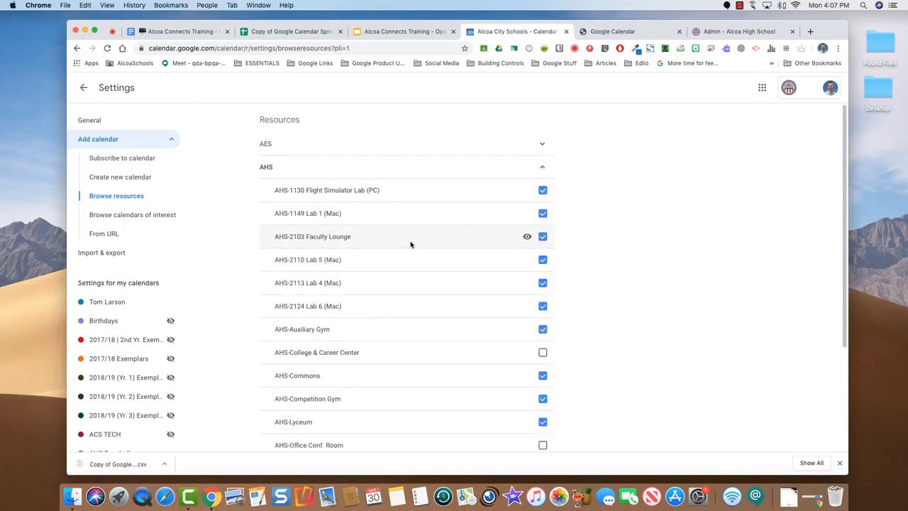
scroll(410, 245, "down", 3)
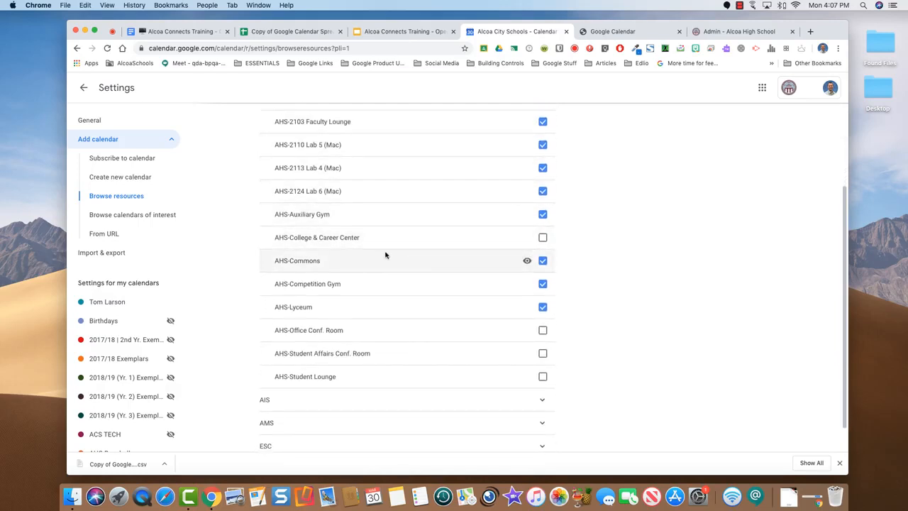
scroll(385, 255, "down", 2)
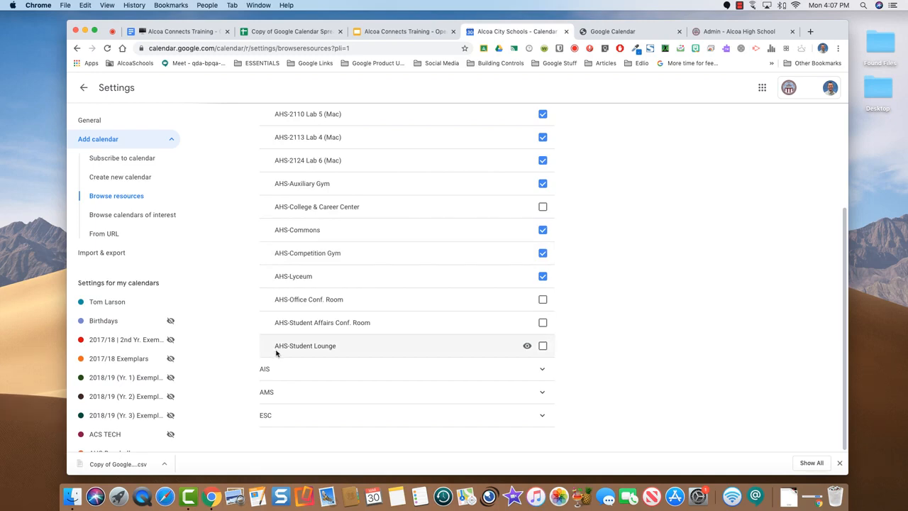
left_click(543, 348)
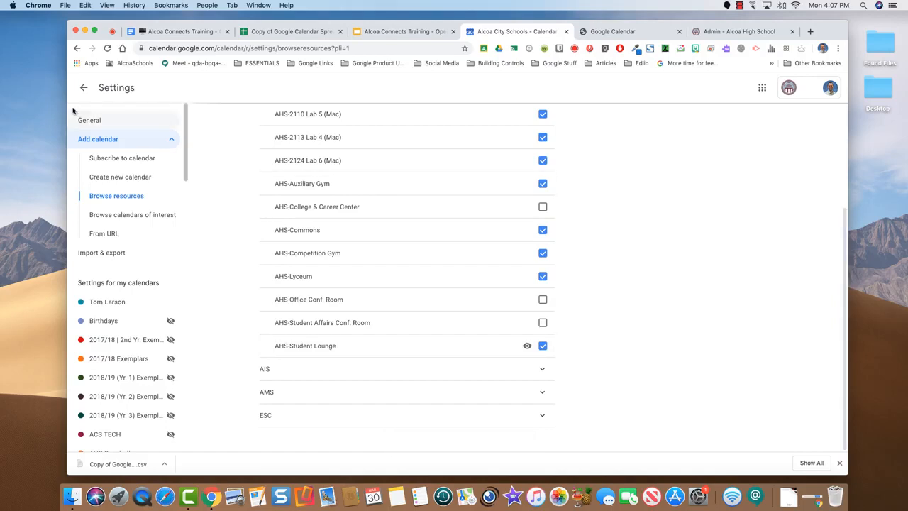
left_click(83, 88)
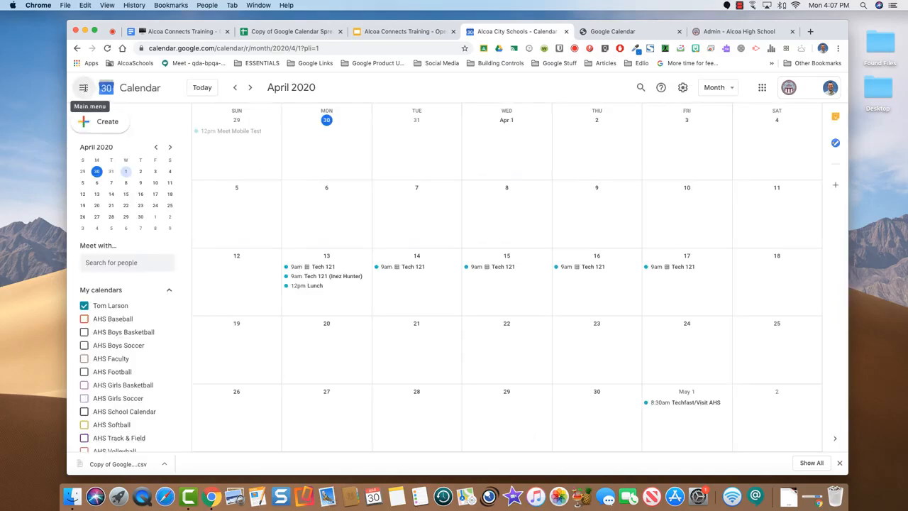
Check May 2020 for AHS-Student Lounge bookings, go back to April, then switch to the agenda
scroll(151, 340, "down", 3)
scroll(151, 340, "down", 5)
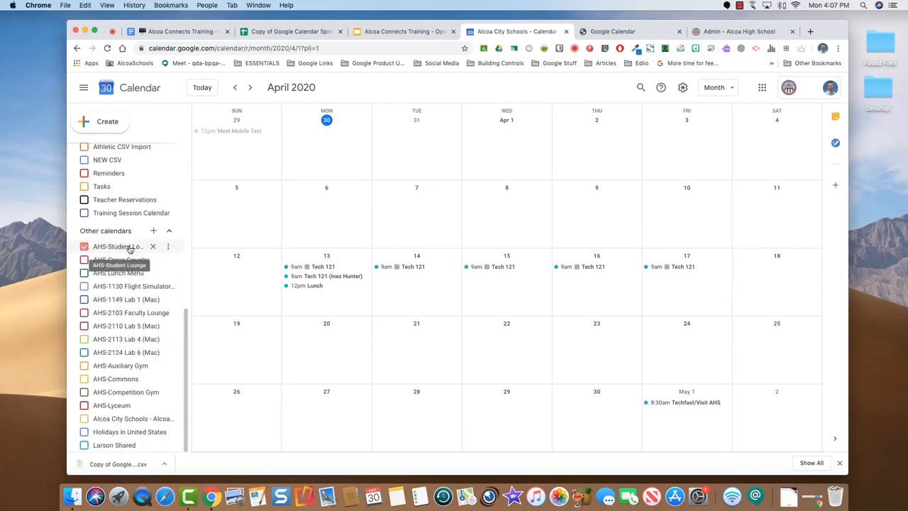
left_click(250, 87)
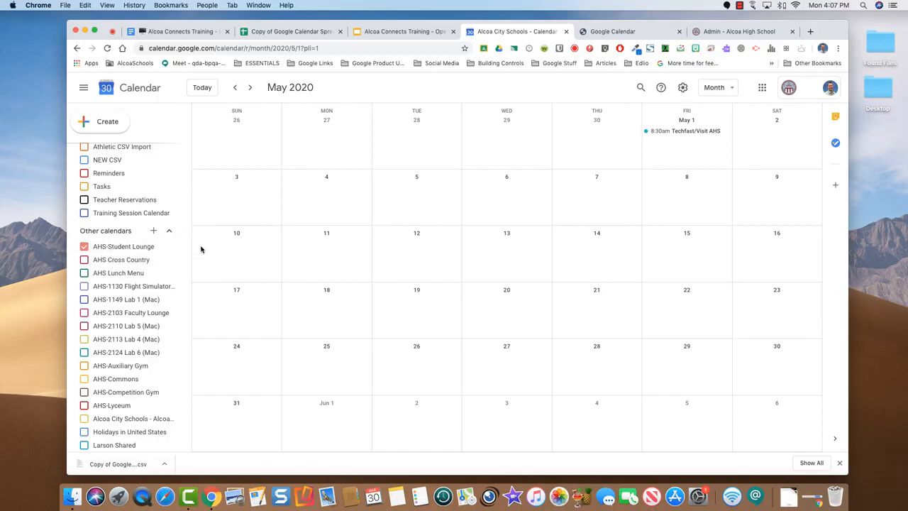
left_click(235, 87)
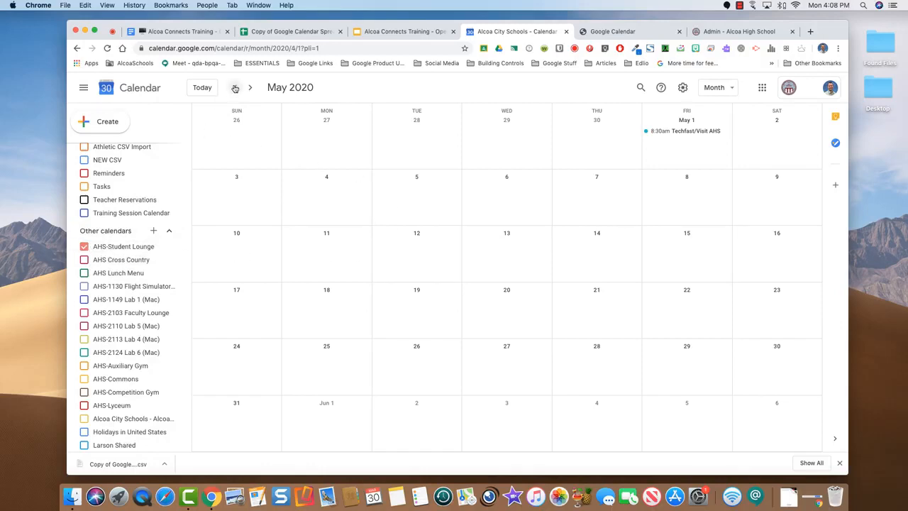
left_click(183, 31)
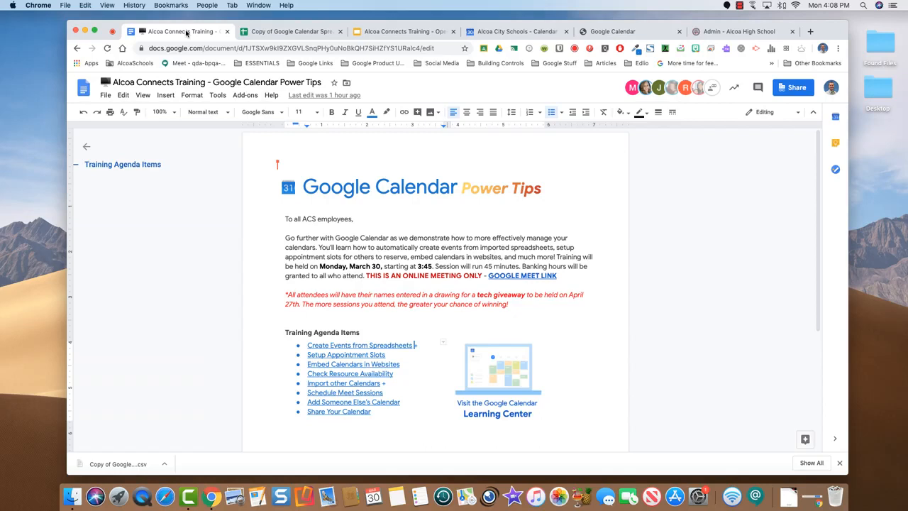
Open the AHS Faculty .ics file in Drive from the Import other Calendars link
left_click(383, 383)
mouse_move(427, 403)
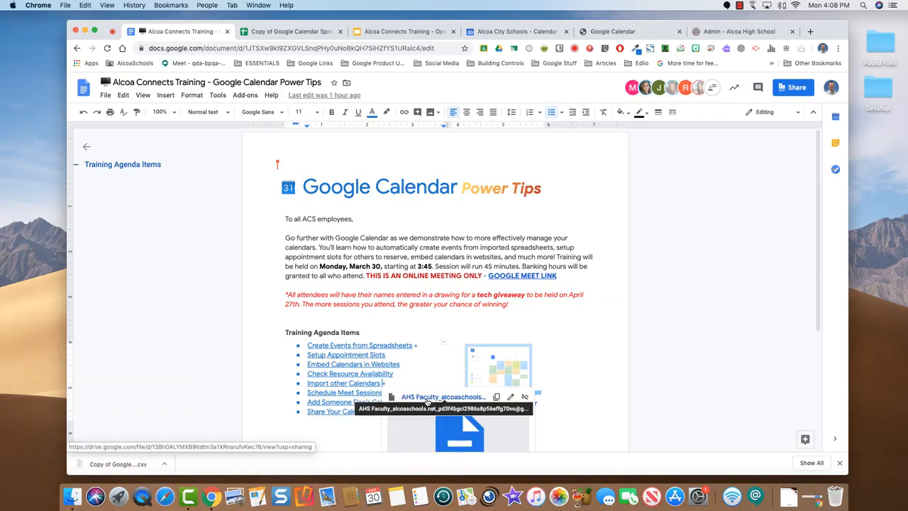
left_click(427, 402)
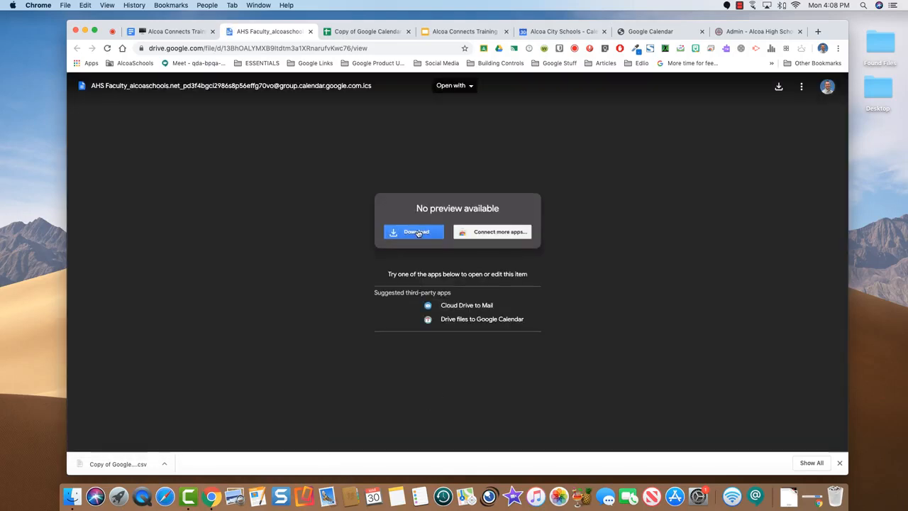
Download the AHS Faculty .ics file from Drive and go back to the Calendar tab
left_click(417, 232)
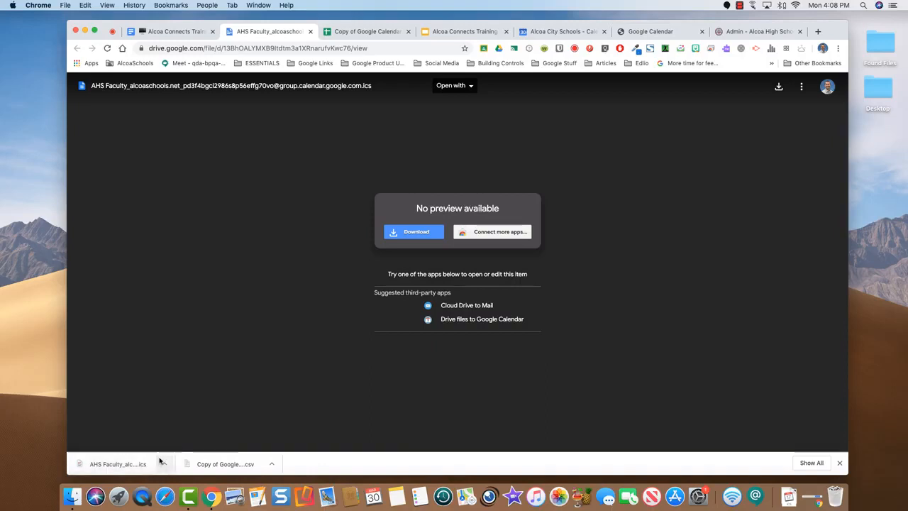
left_click(557, 32)
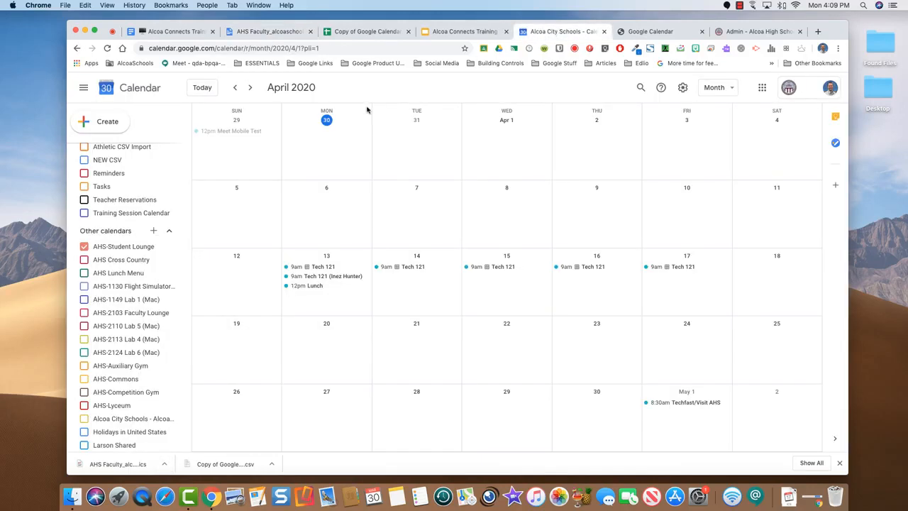
Import the AHS Faculty .ics file's 44 events into the Training Session Calendar
left_click(153, 231)
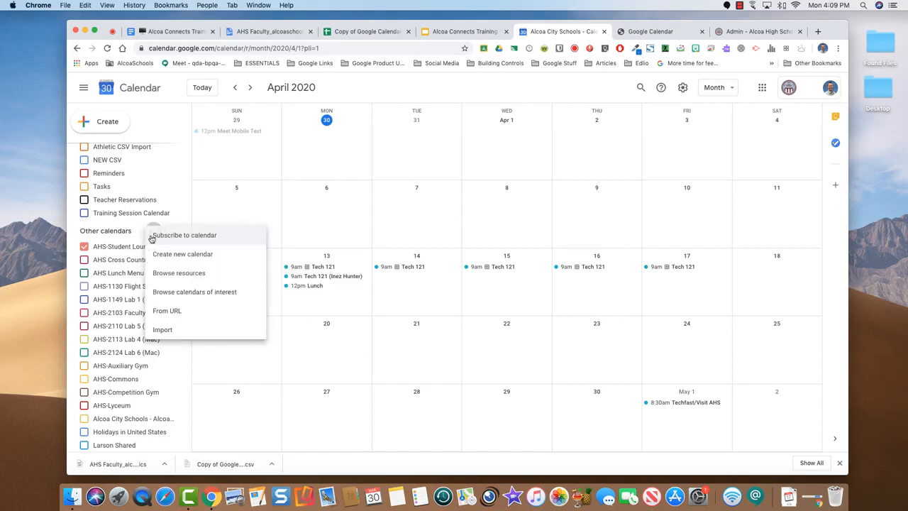
left_click(182, 332)
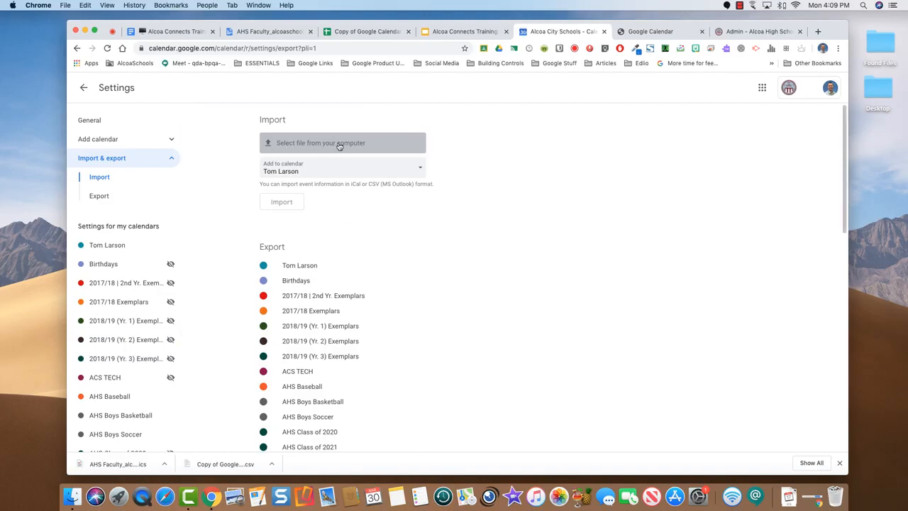
scroll(303, 144, "down", 1)
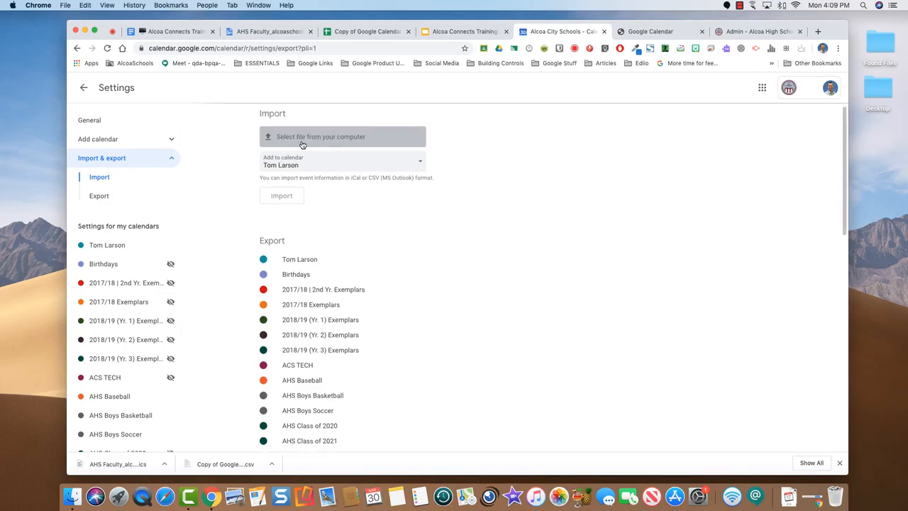
left_click(302, 145)
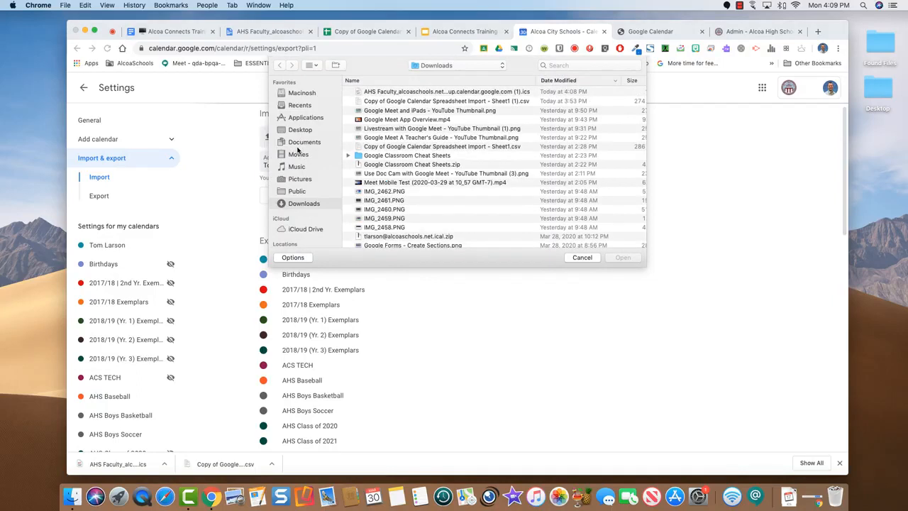
left_click(398, 93)
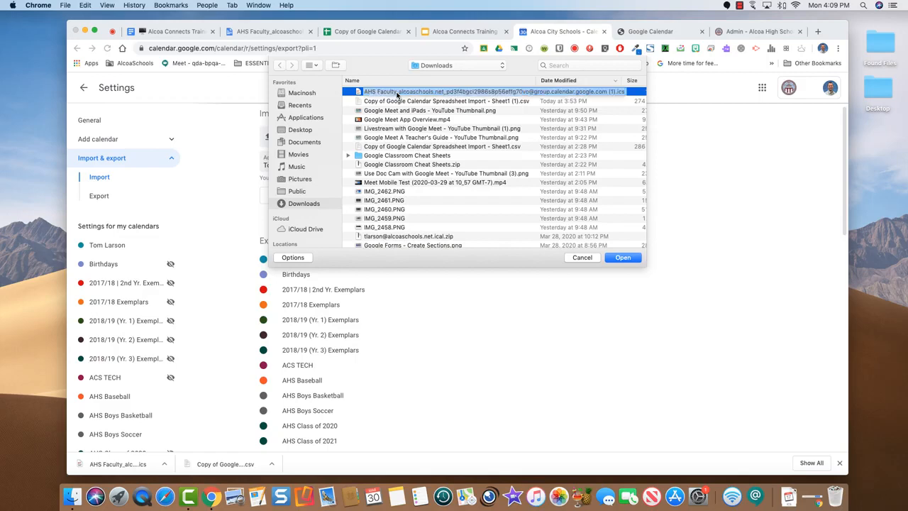
left_click(622, 258)
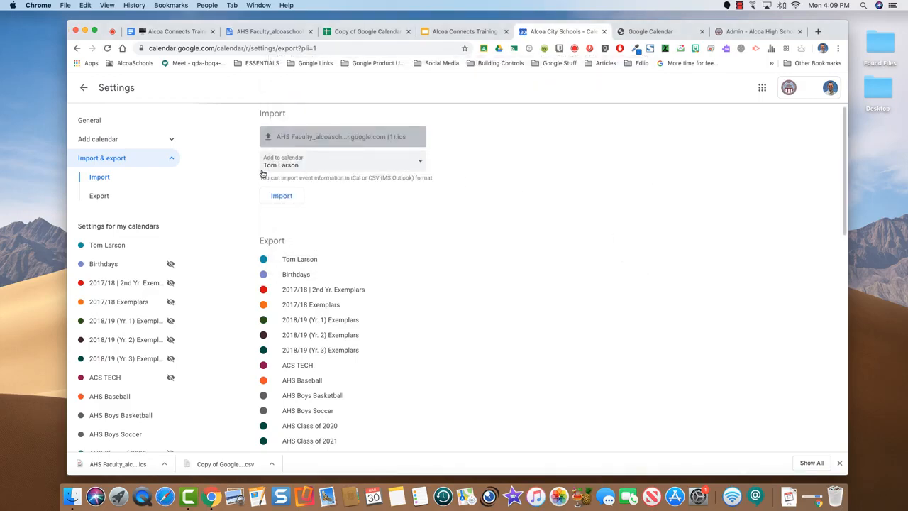
left_click(419, 163)
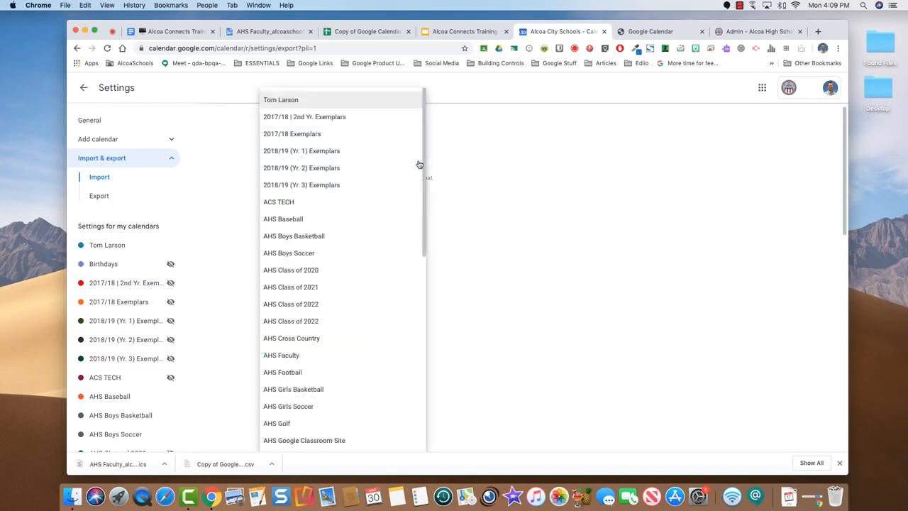
scroll(373, 214, "down", 10)
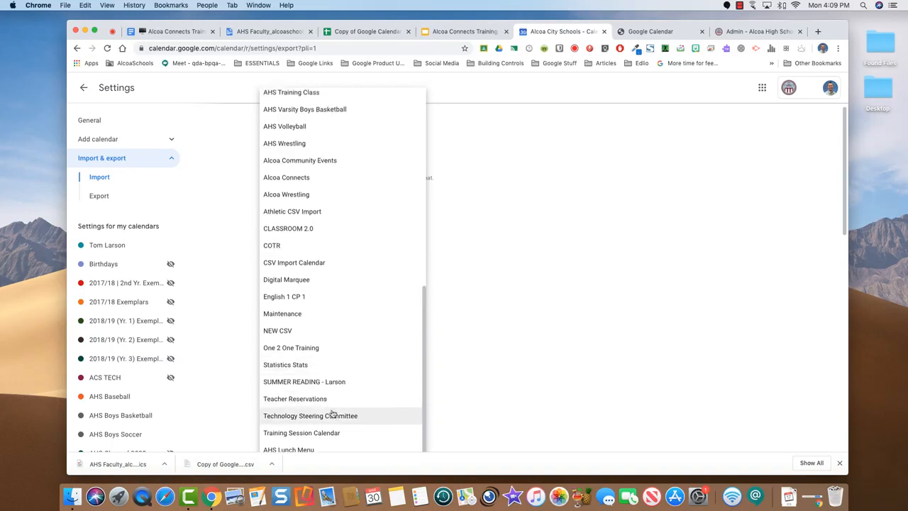
left_click(332, 433)
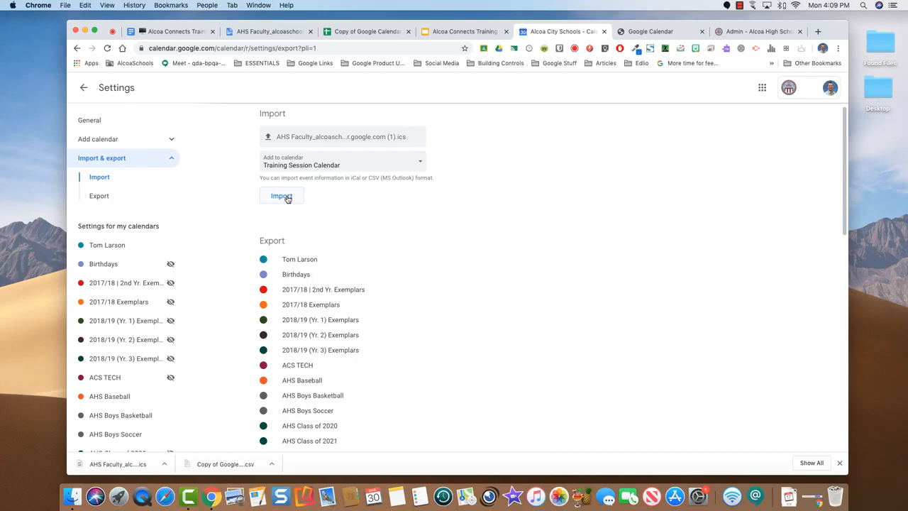
left_click(281, 196)
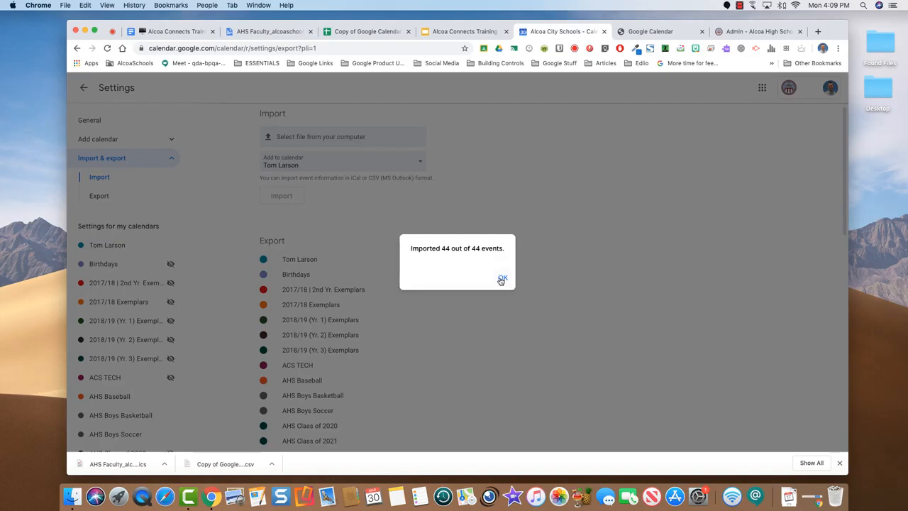
Dismiss the import confirmation and show only the Training Session Calendar events in month view
left_click(501, 279)
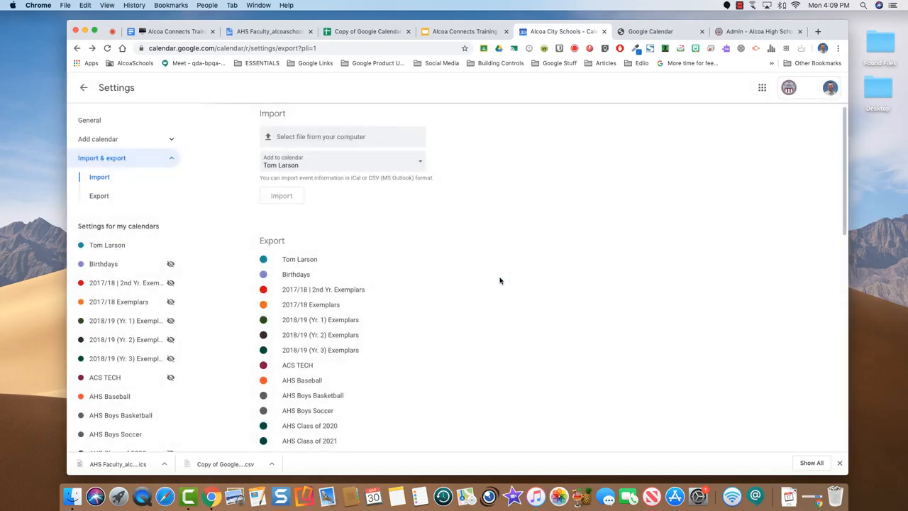
left_click(83, 88)
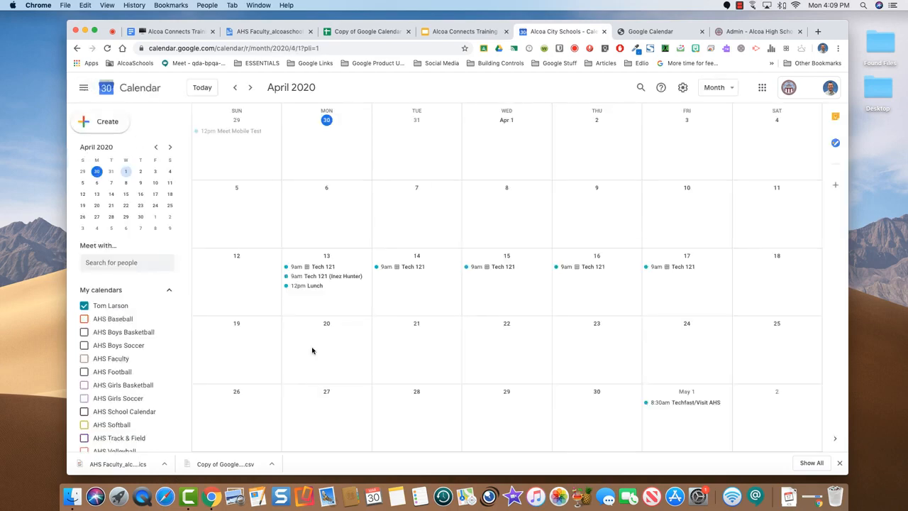
scroll(121, 340, "down", 5)
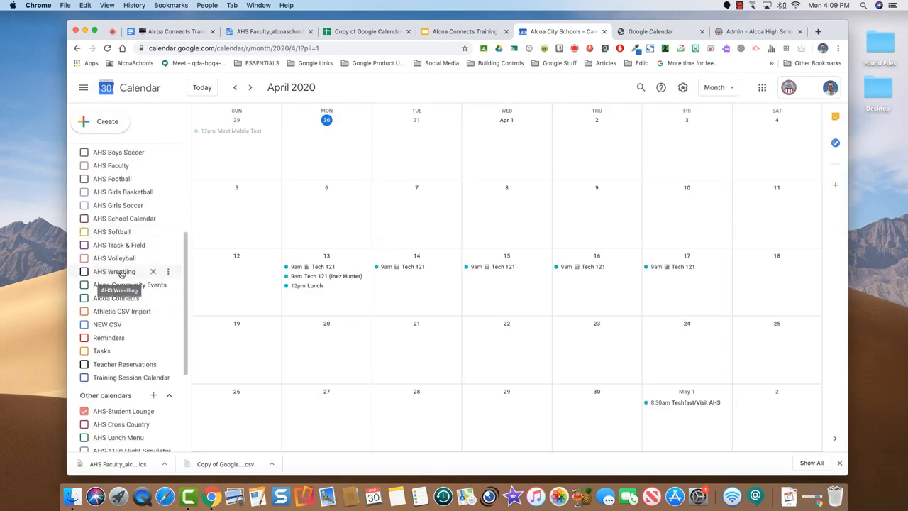
left_click(84, 377)
scroll(117, 234, "up", 3)
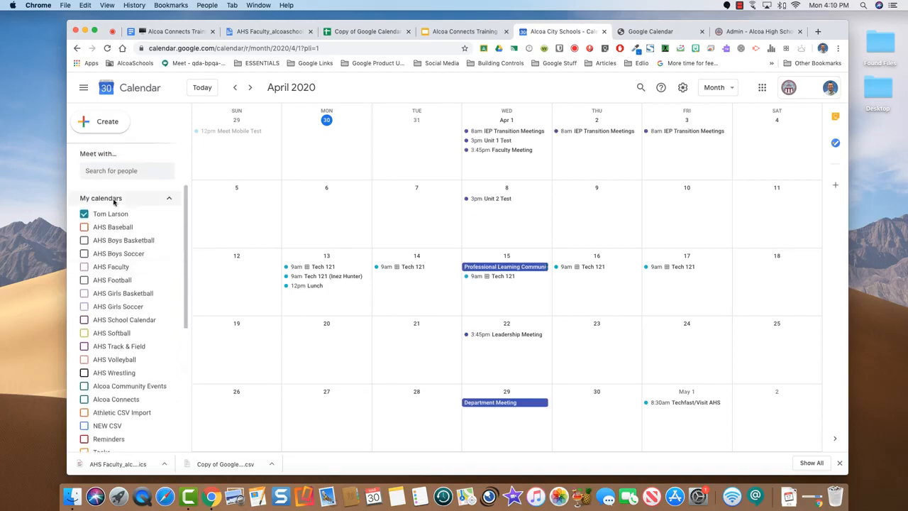
left_click(84, 213)
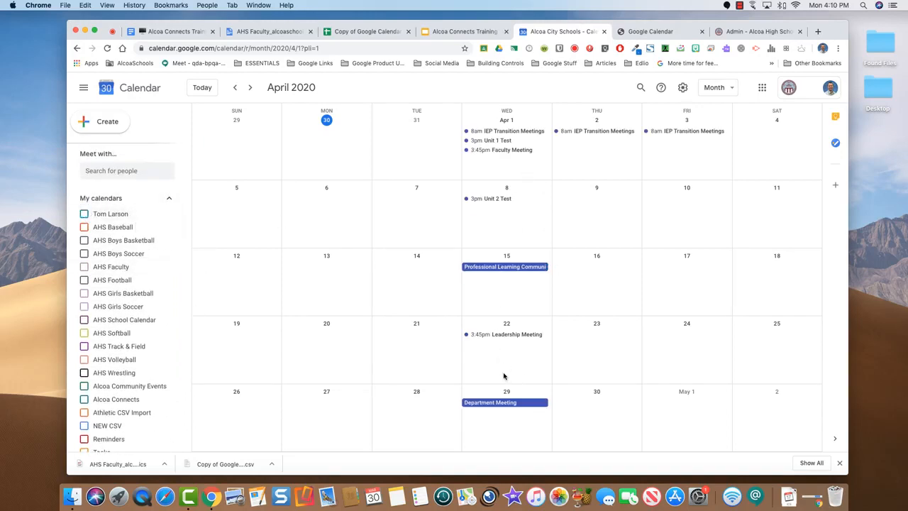
Browse March and April 2020, hide Training Session Calendar, and switch to the training document
scroll(498, 367, "down", 3)
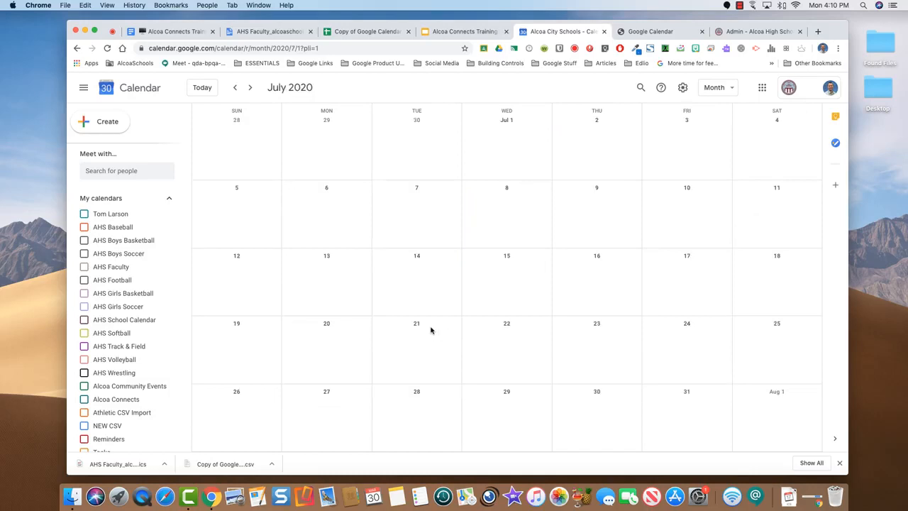
scroll(430, 330, "up", 3)
left_click(235, 88)
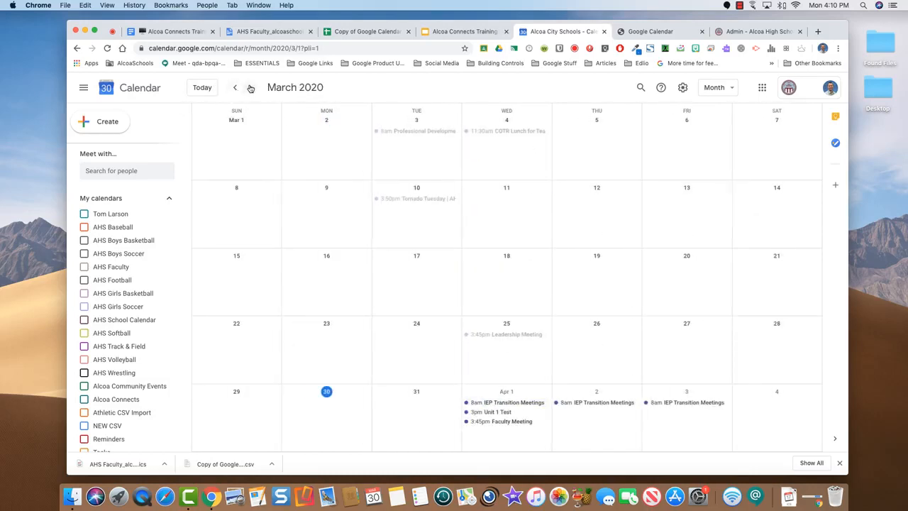
left_click(250, 88)
scroll(142, 319, "down", 5)
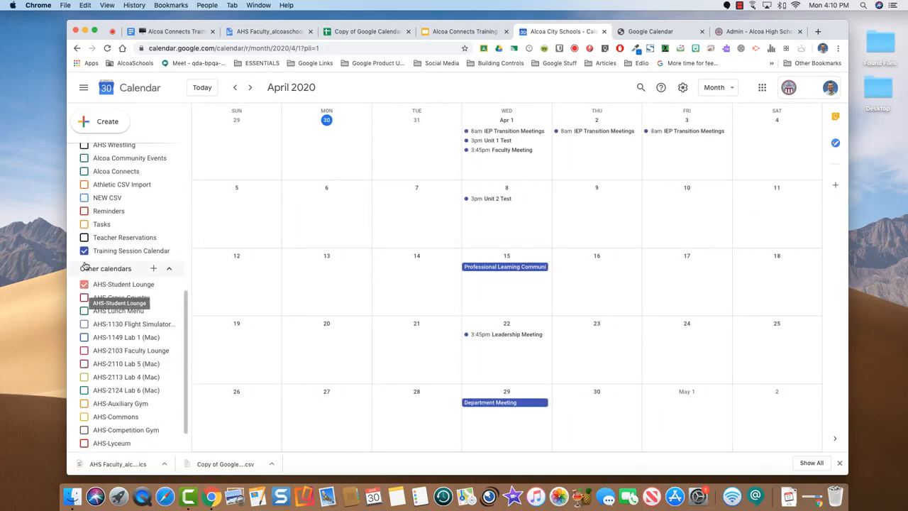
left_click(83, 251)
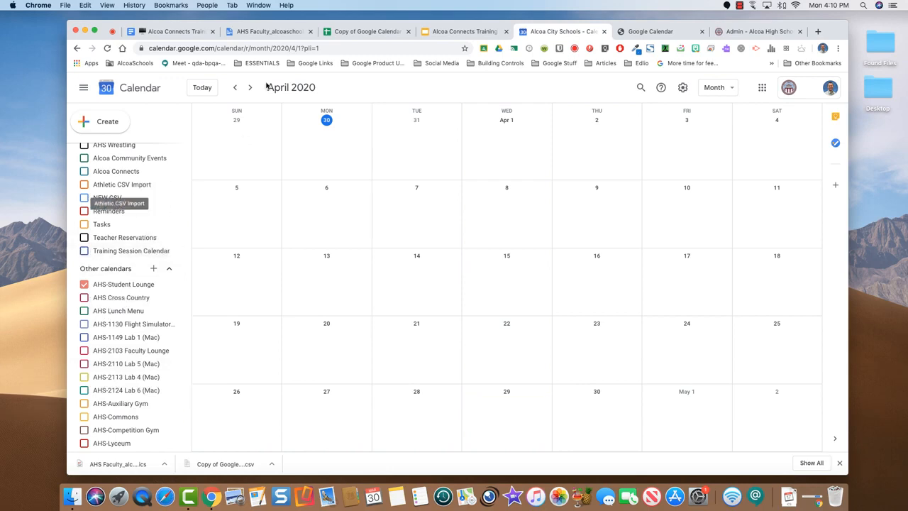
left_click(174, 32)
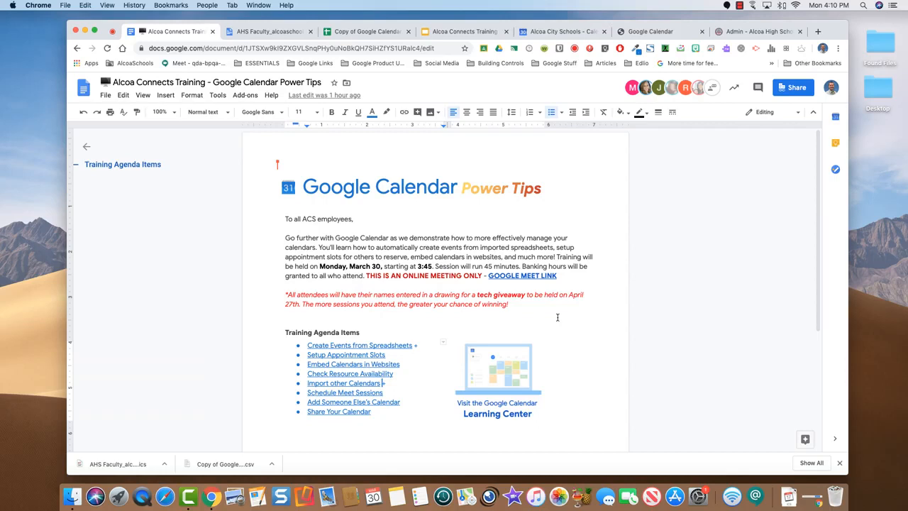
Return to the Alcoa City Schools Calendar tab showing the April 2020 month view
left_click(538, 34)
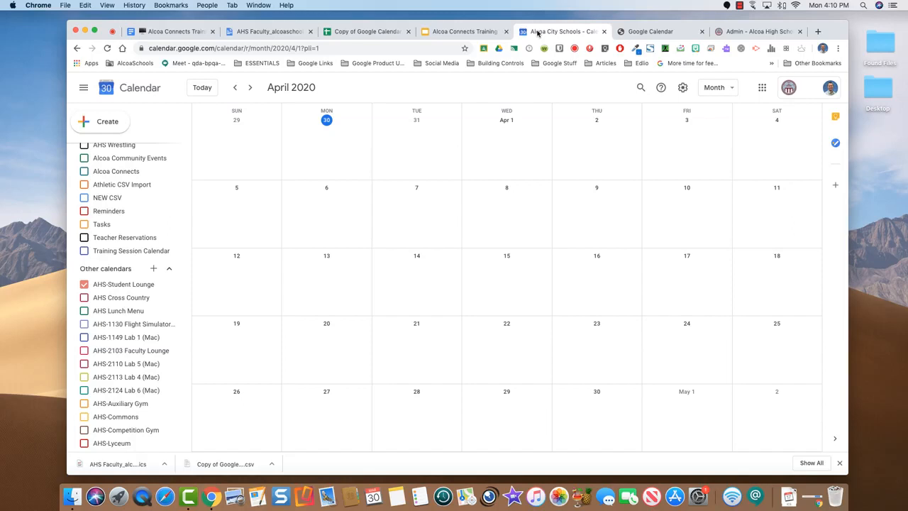
Create 'Meet with Larson' on April 20, 10:00–11:00am, and open its full details page
left_click(318, 348)
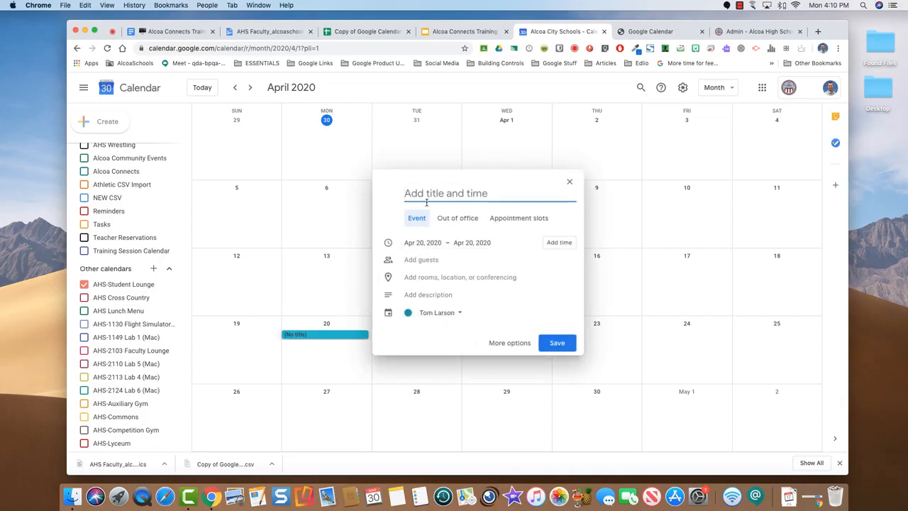
type("Meet ")
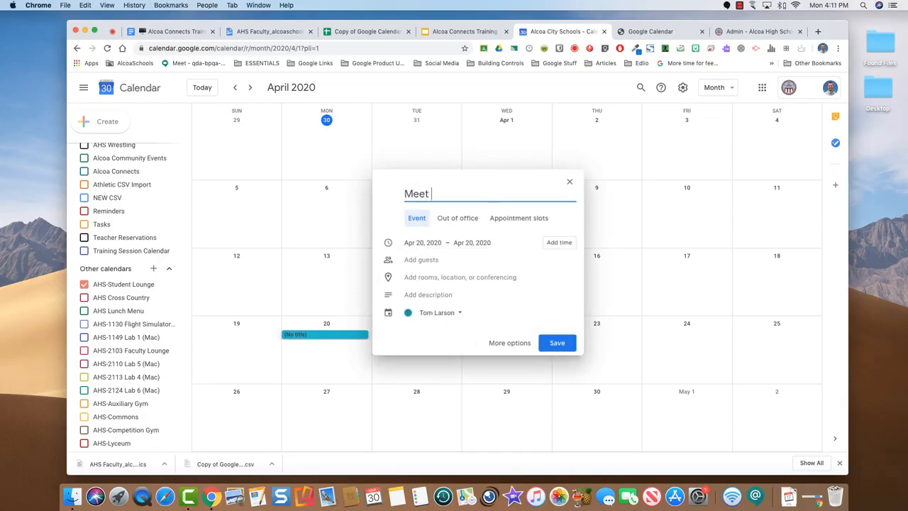
type("with Larson")
left_click(551, 243)
left_click(459, 243)
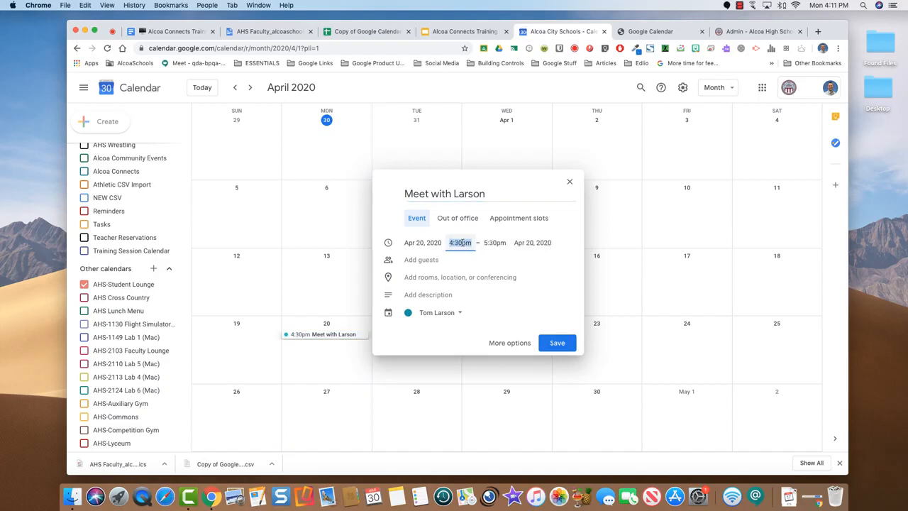
type("10:00am")
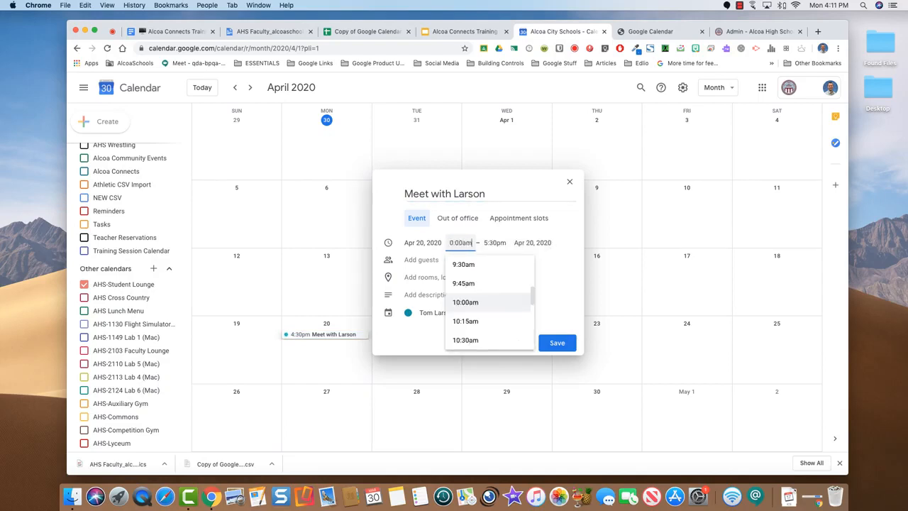
key("Tab")
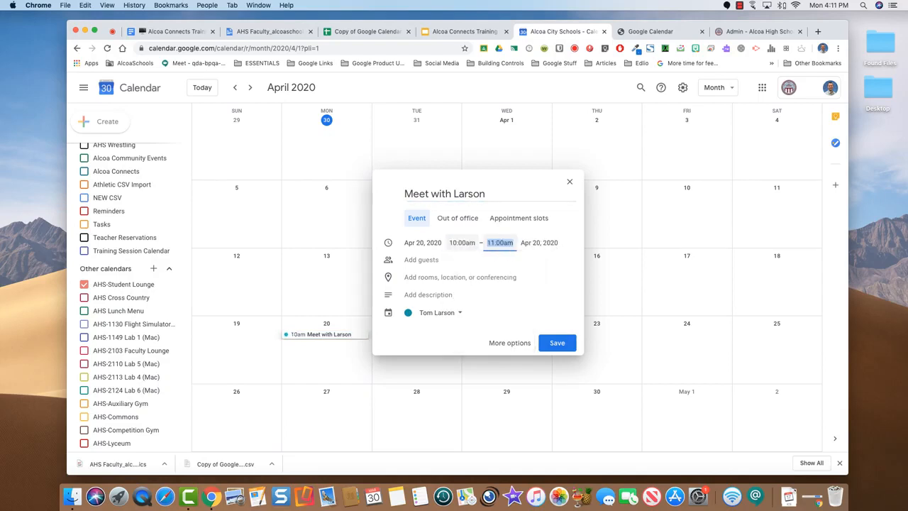
left_click(505, 345)
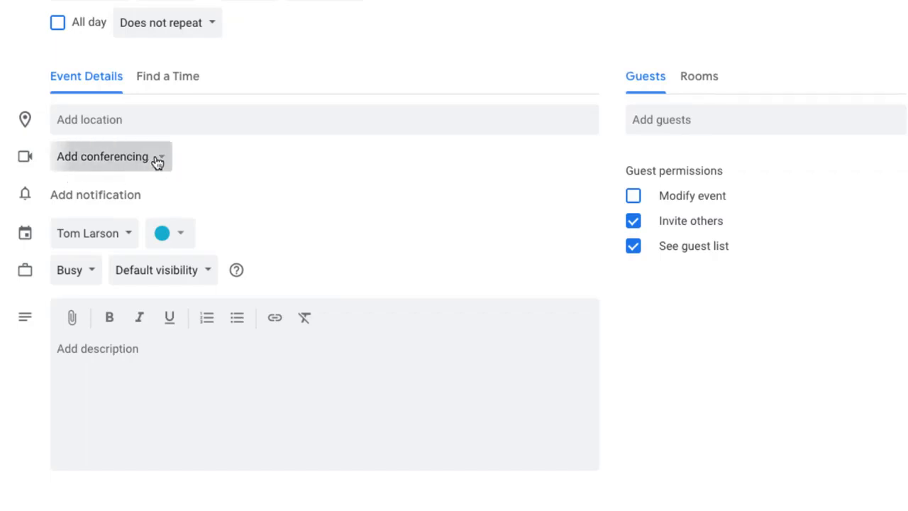
Attach Hangouts Meet conferencing to the event and add a live stream to it
left_click(157, 161)
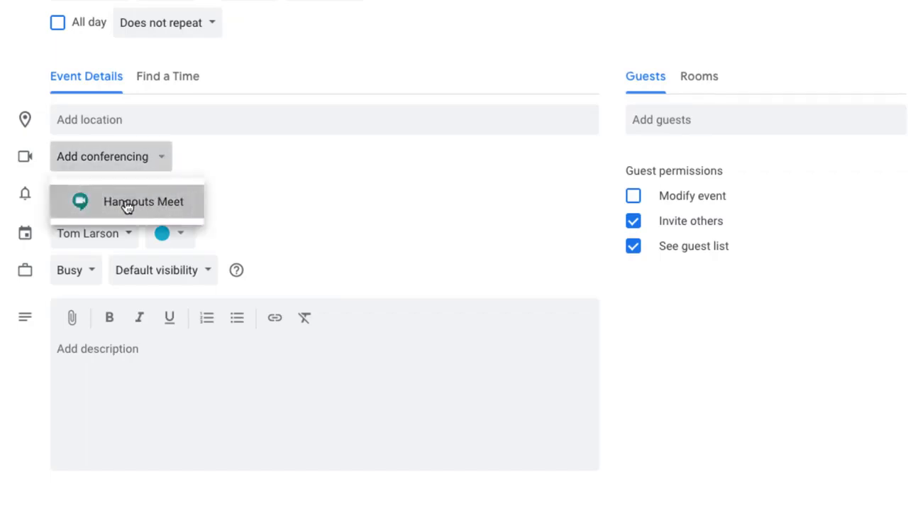
left_click(126, 204)
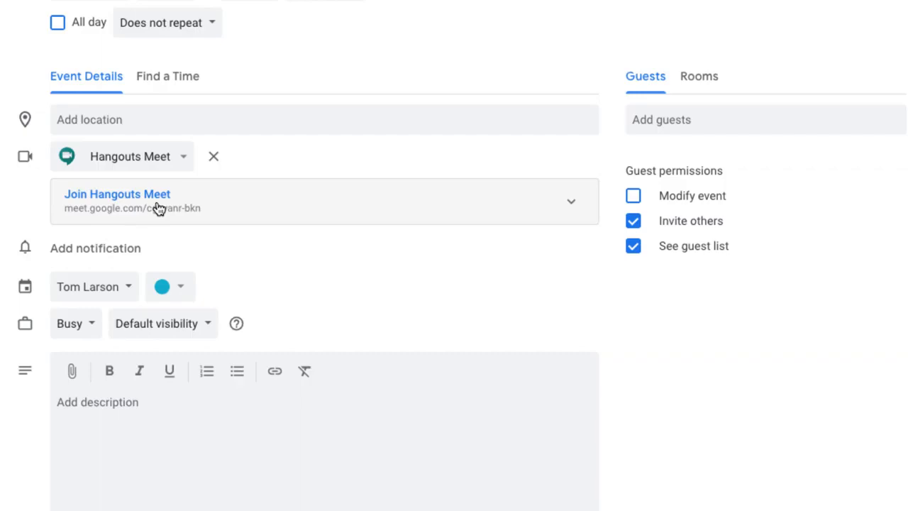
left_click(571, 204)
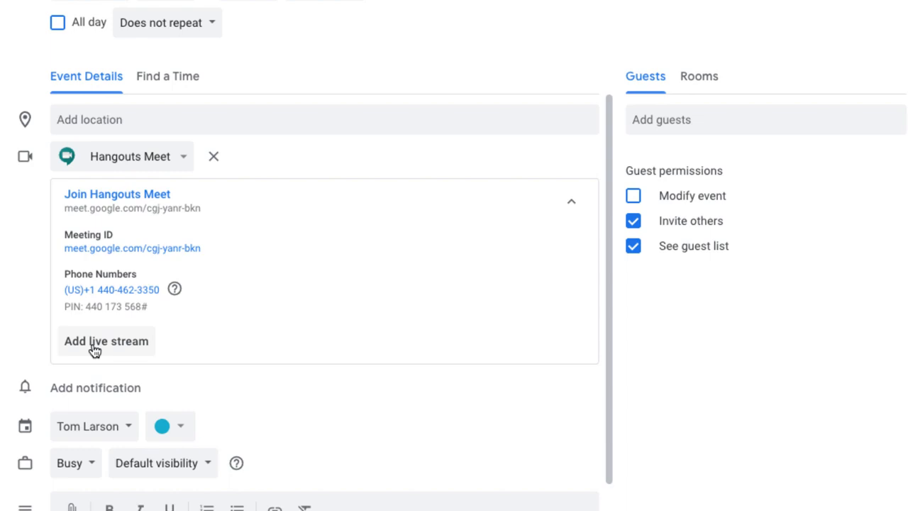
left_click(95, 343)
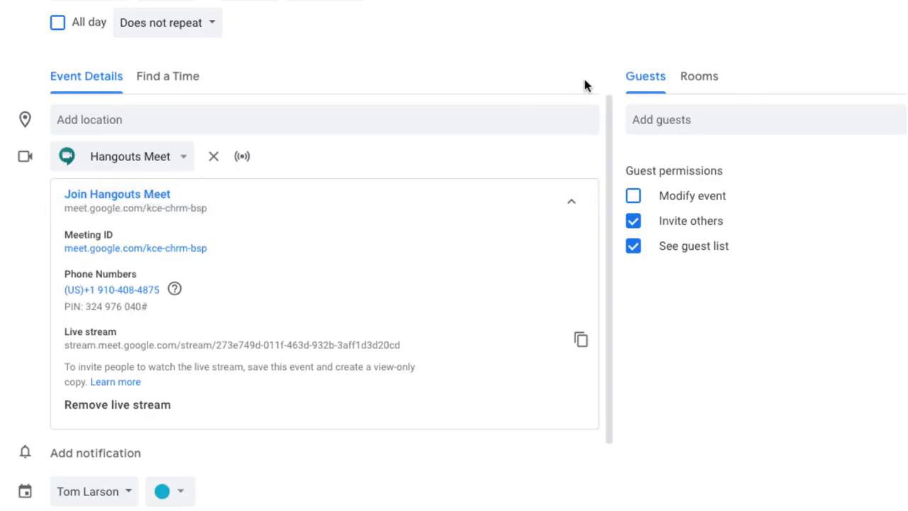
Search the Add guests field for a guest, dismiss the suggestions, then switch to the training document
left_click(653, 122)
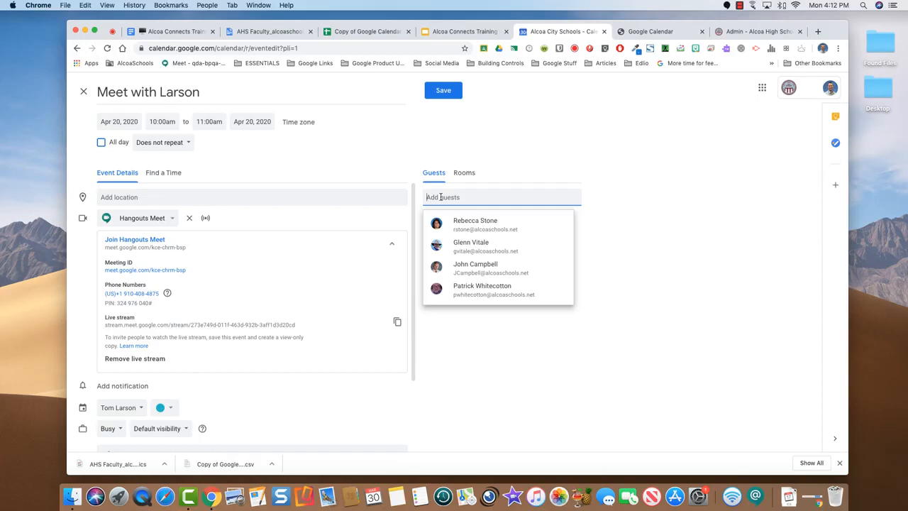
type("ais")
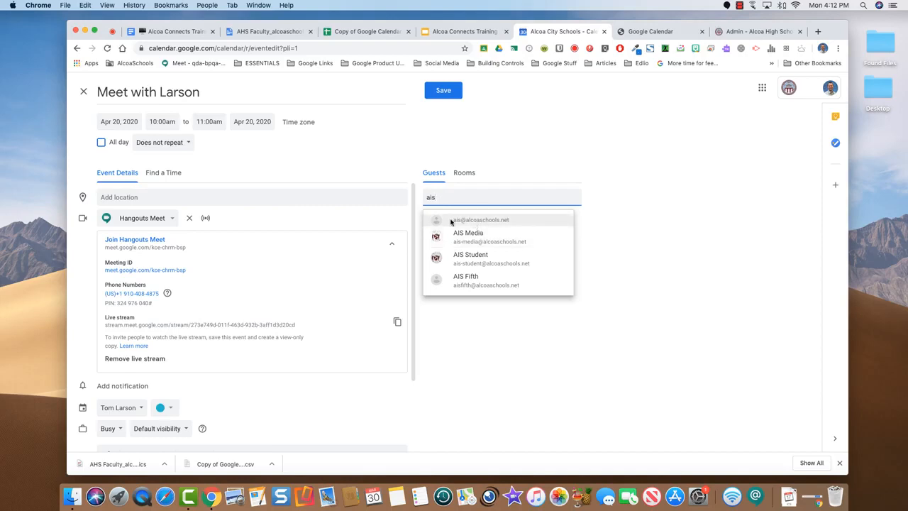
left_click(643, 206)
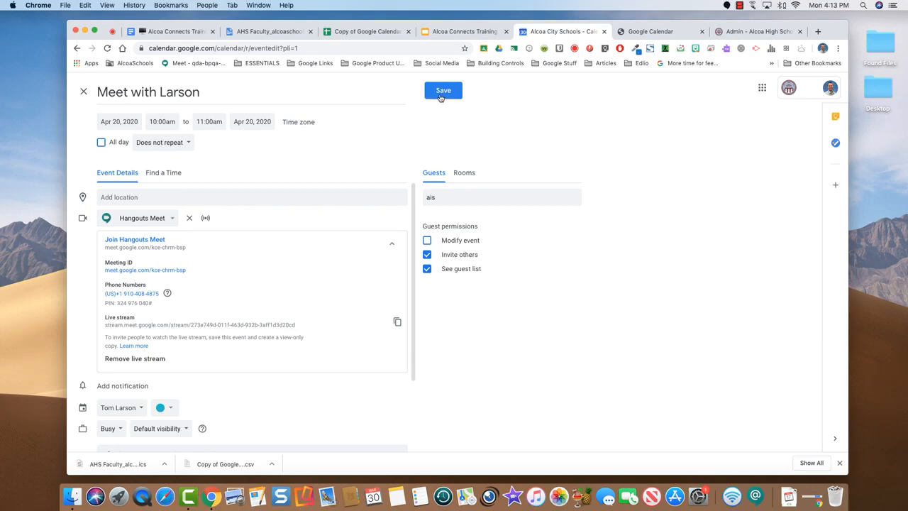
scroll(344, 278, "down", 3)
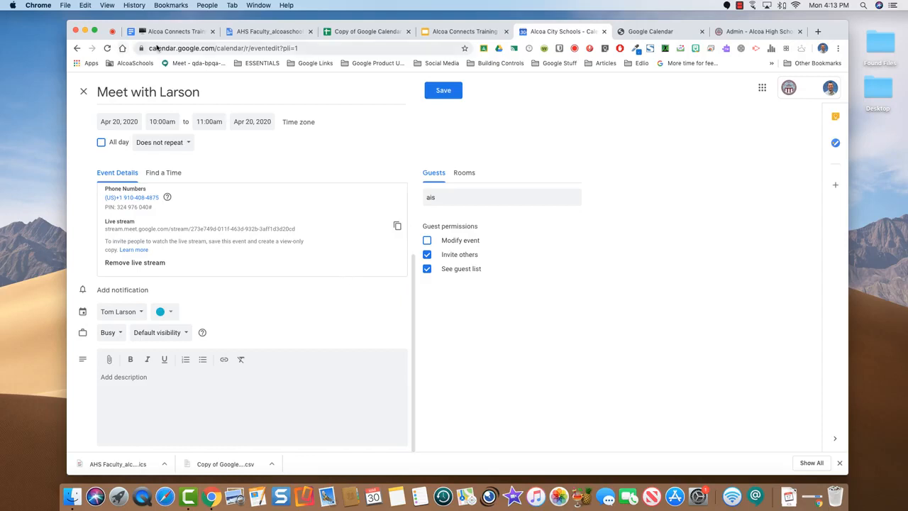
left_click(172, 31)
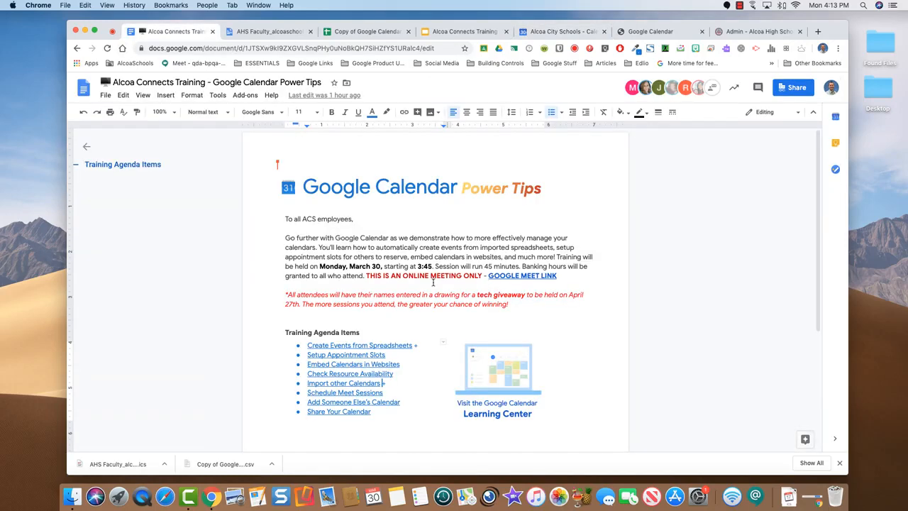
Scroll through the agenda's eight Power Tips items, then return to the event in Calendar
scroll(432, 282, "down", 2)
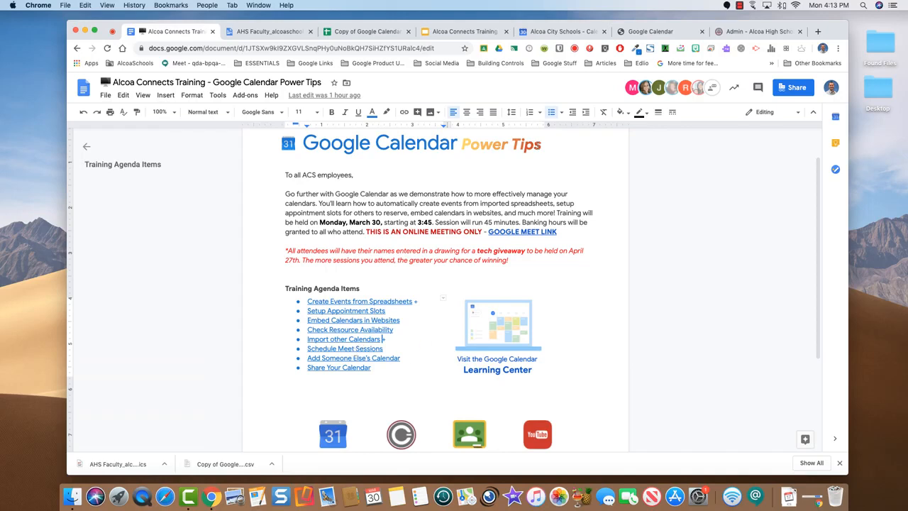
left_click(542, 32)
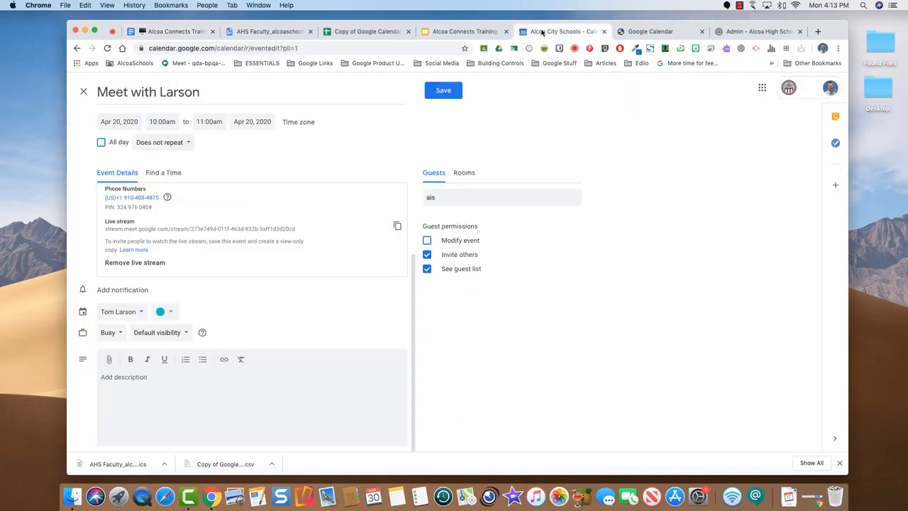
Discard the unsaved Meet with Larson event and open the Other calendars + add options
left_click(84, 90)
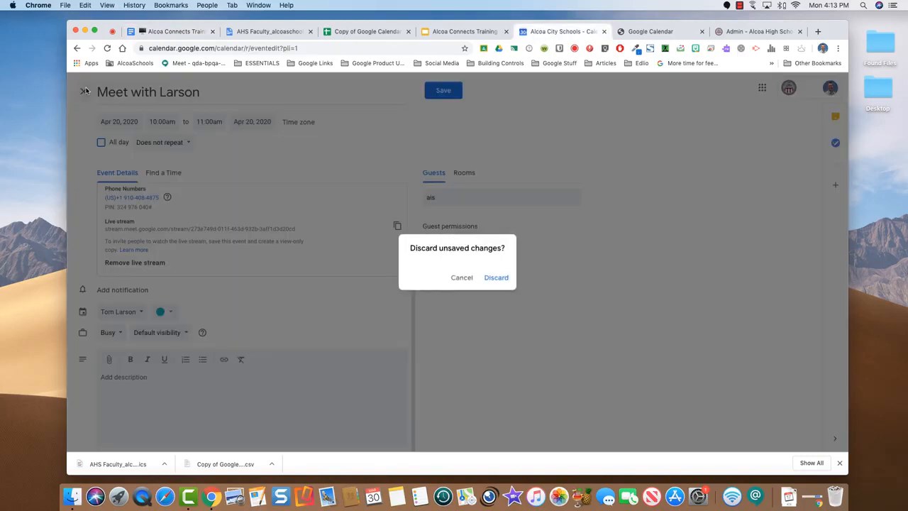
left_click(497, 278)
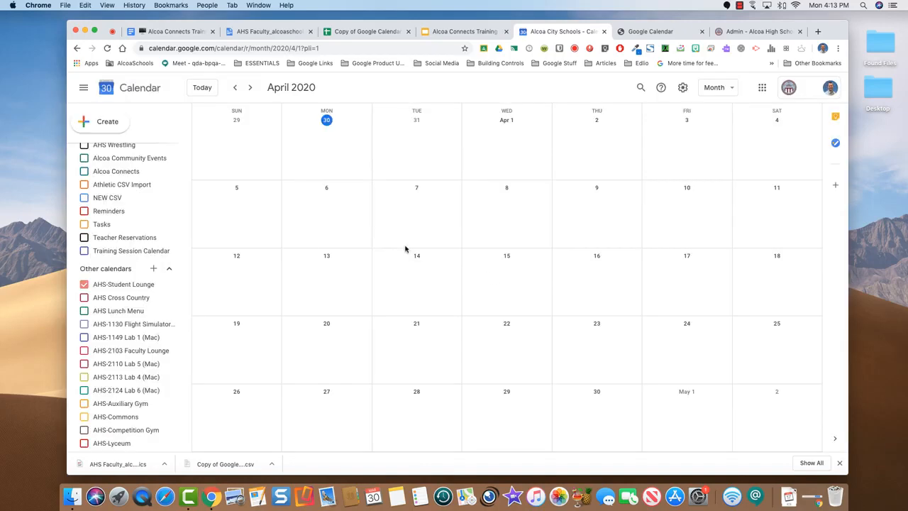
scroll(140, 229, "down", 2)
scroll(140, 229, "up", 5)
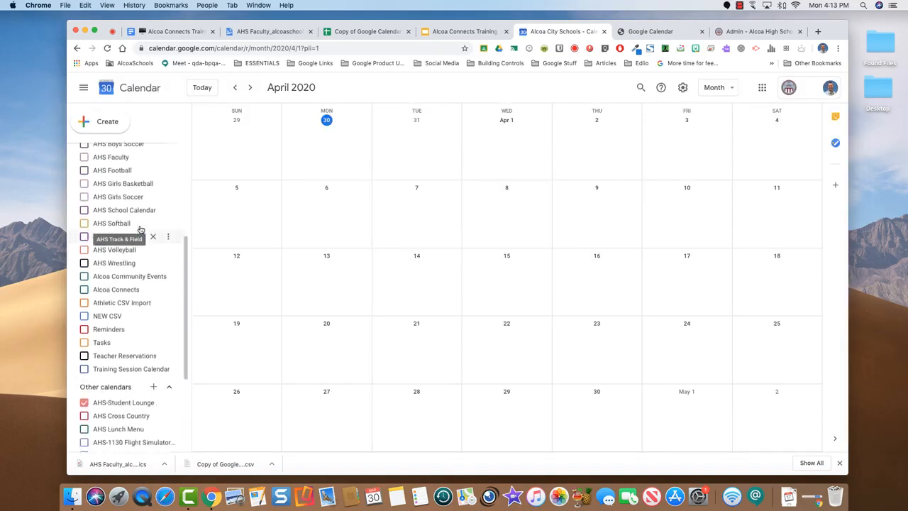
scroll(140, 229, "up", 3)
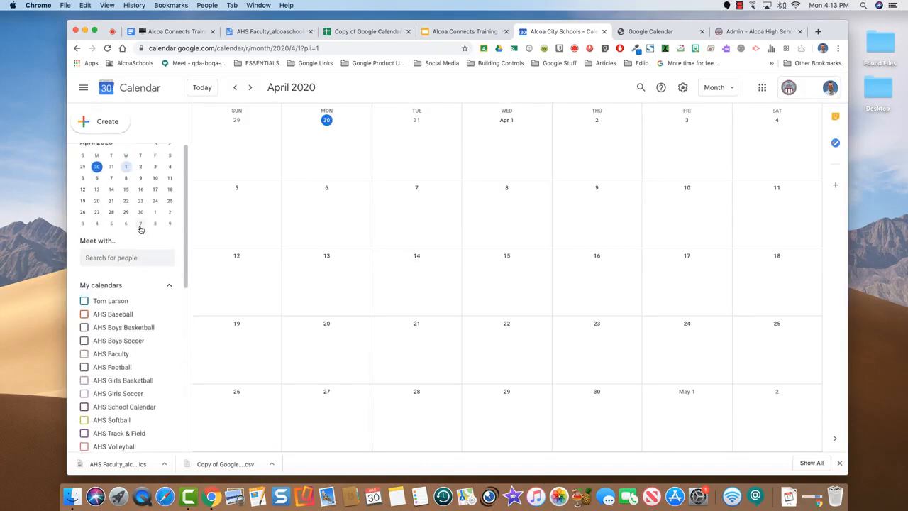
scroll(140, 229, "down", 2)
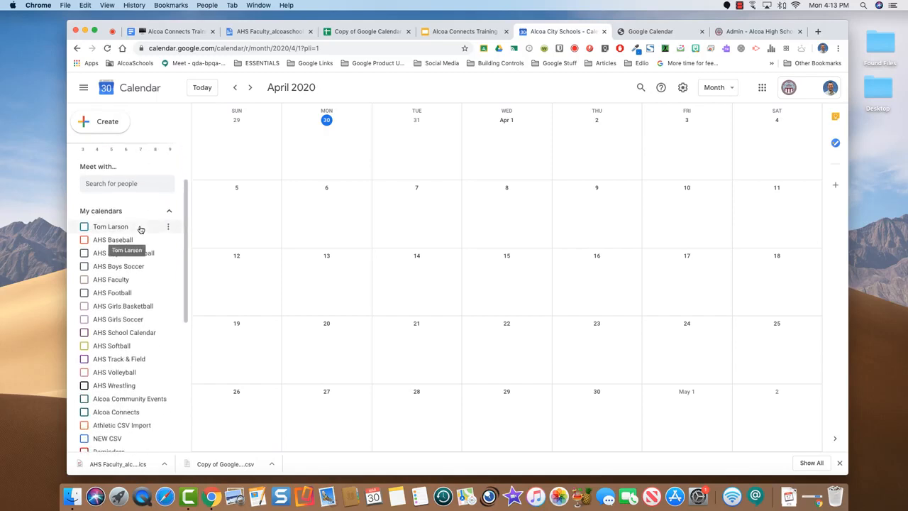
scroll(141, 229, "down", 5)
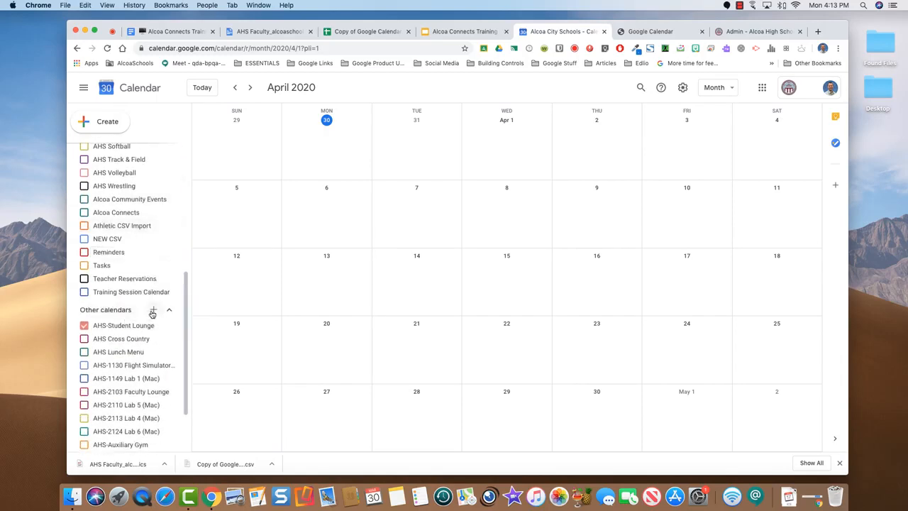
left_click(153, 312)
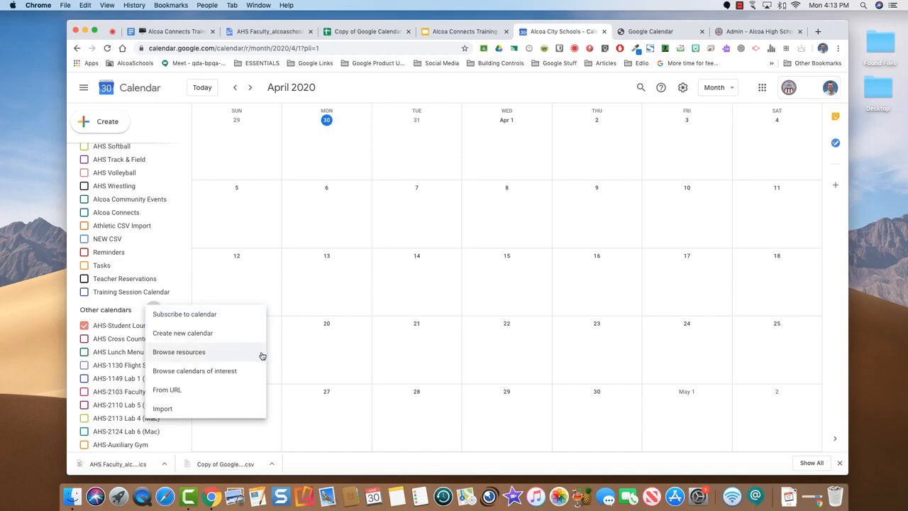
Subscribe to a coworker's calendar and look over its settings, calendar ID and embed code
left_click(175, 314)
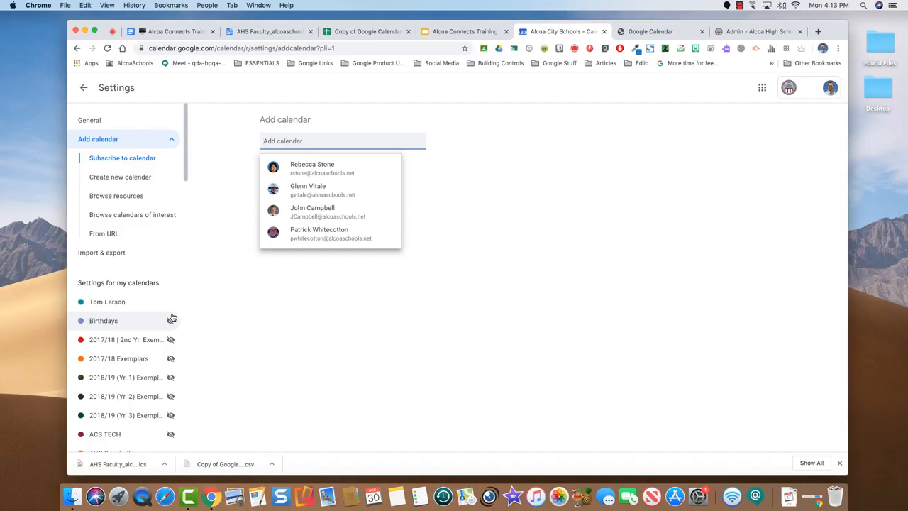
left_click(296, 190)
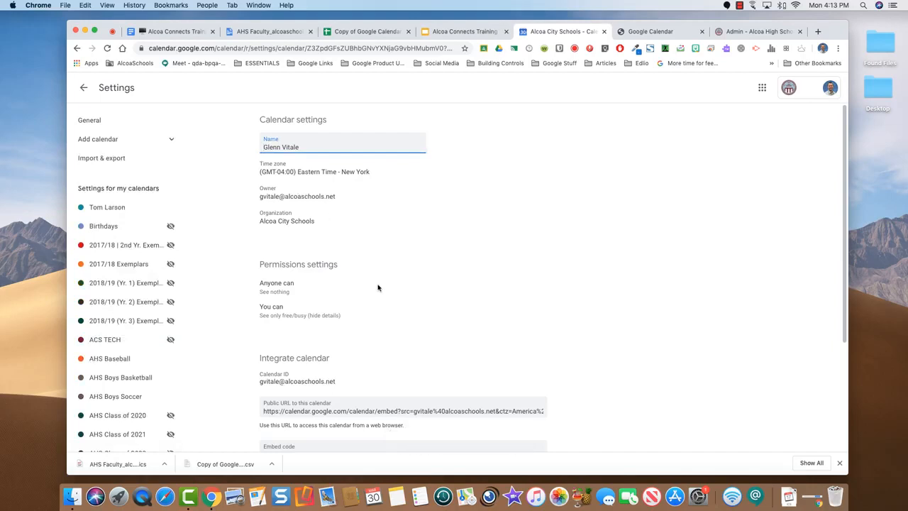
scroll(388, 296, "down", 5)
scroll(387, 297, "up", 3)
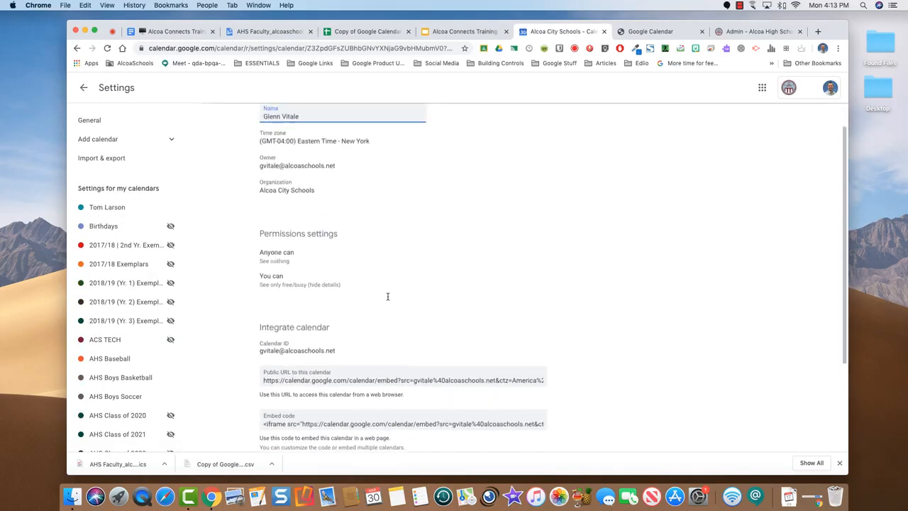
scroll(387, 296, "down", 3)
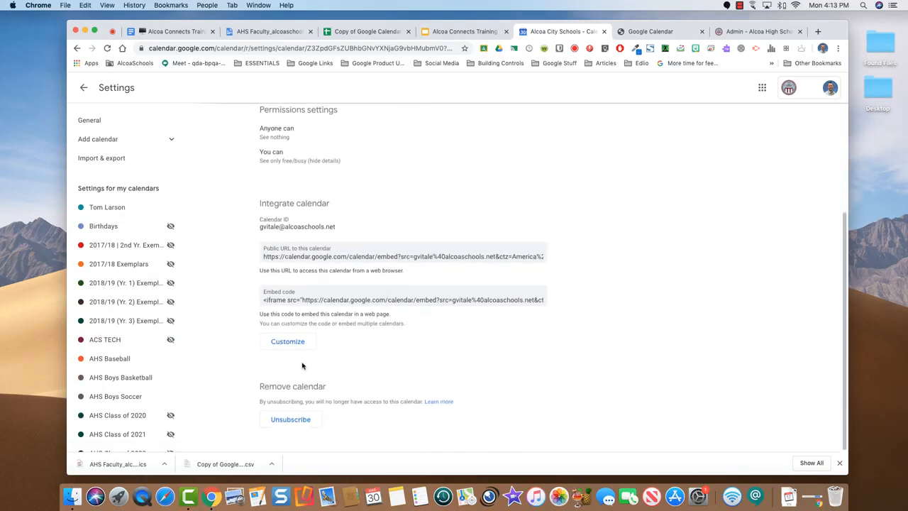
scroll(298, 366, "up", 5)
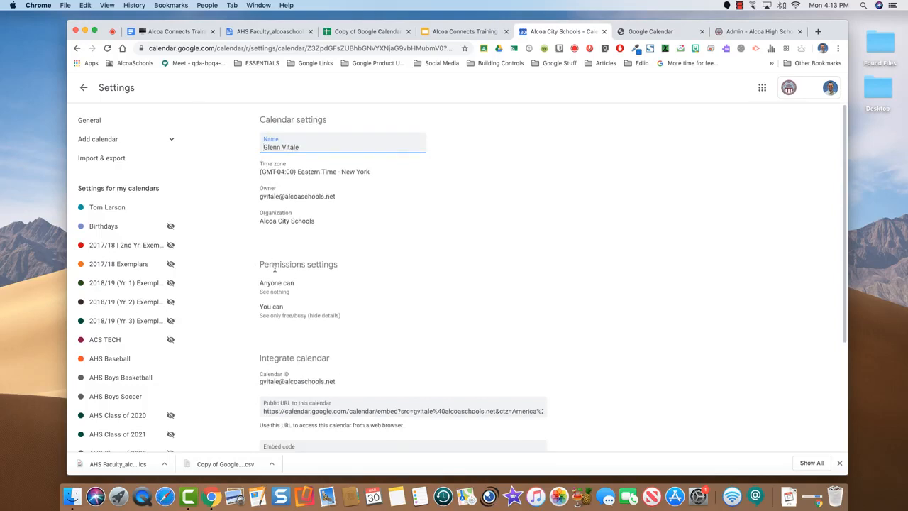
scroll(263, 272, "down", 2)
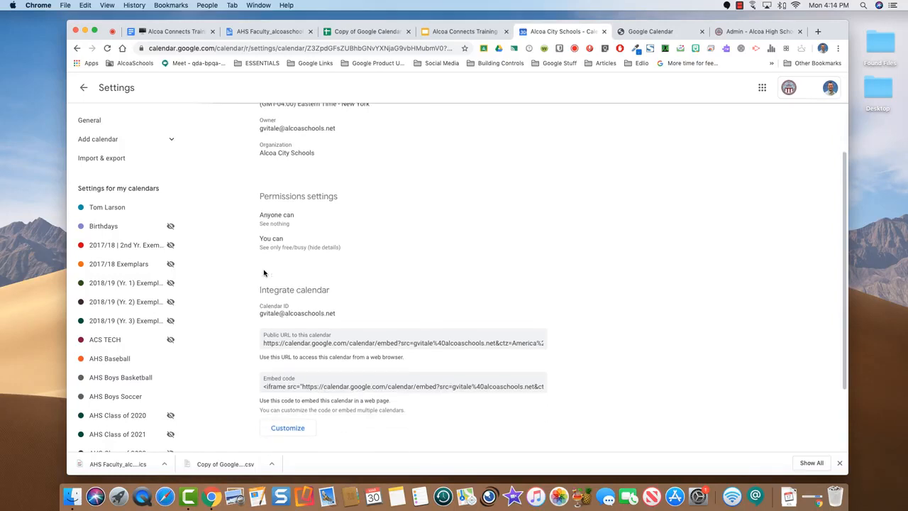
scroll(264, 272, "up", 2)
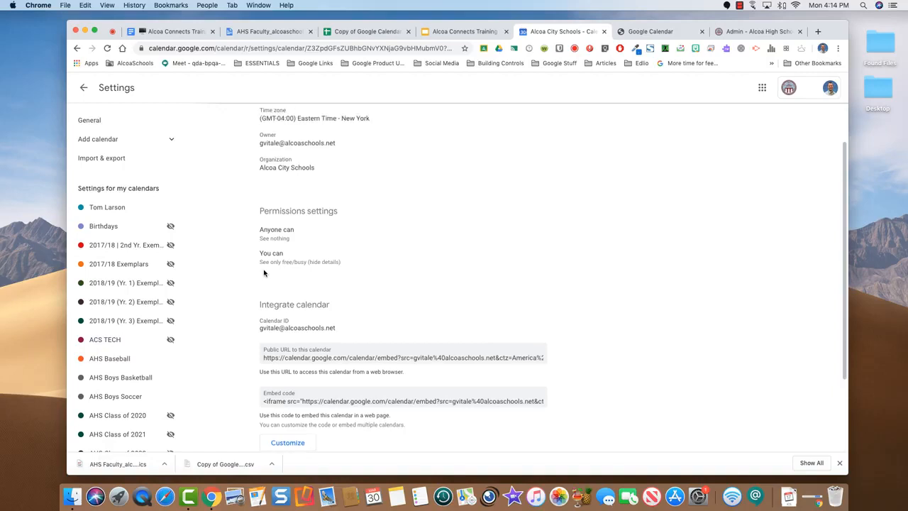
scroll(264, 273, "down", 4)
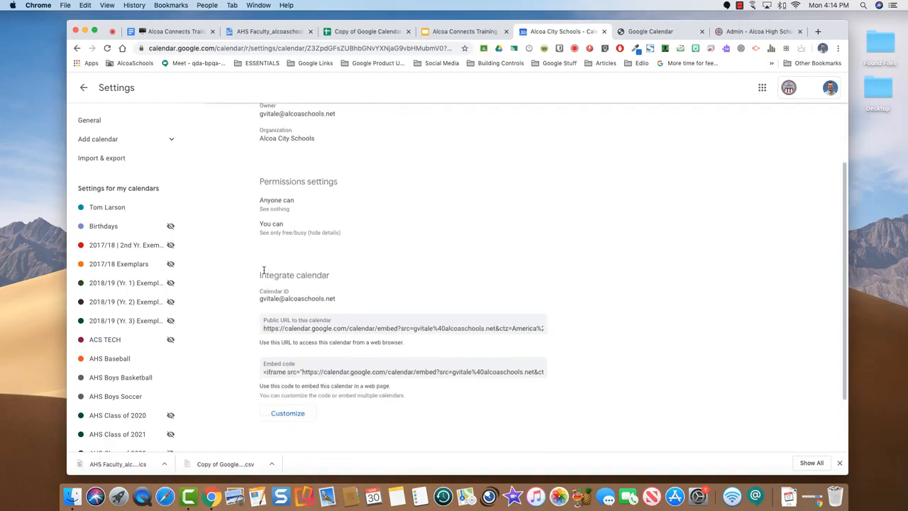
Leave settings, glance at the AHS Faculty file and training agenda tabs, then return to the calendar month view
left_click(83, 87)
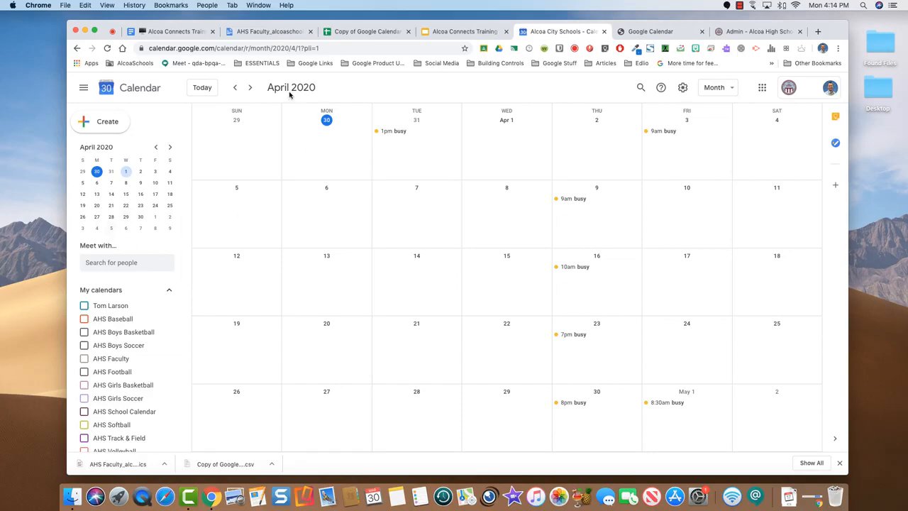
left_click(263, 32)
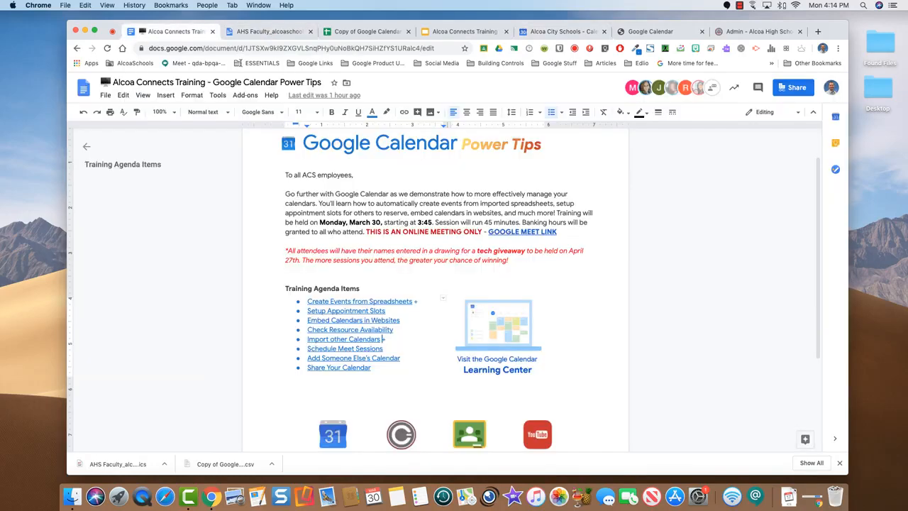
left_click(175, 32)
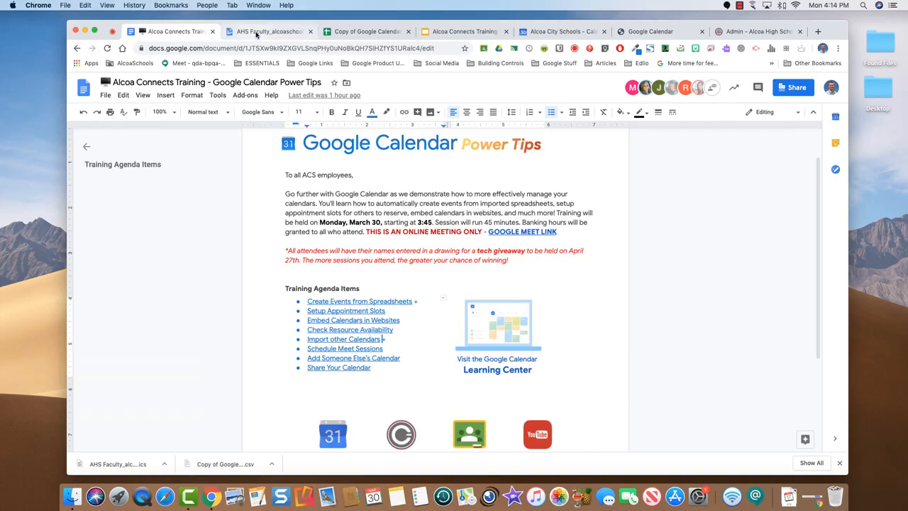
left_click(560, 32)
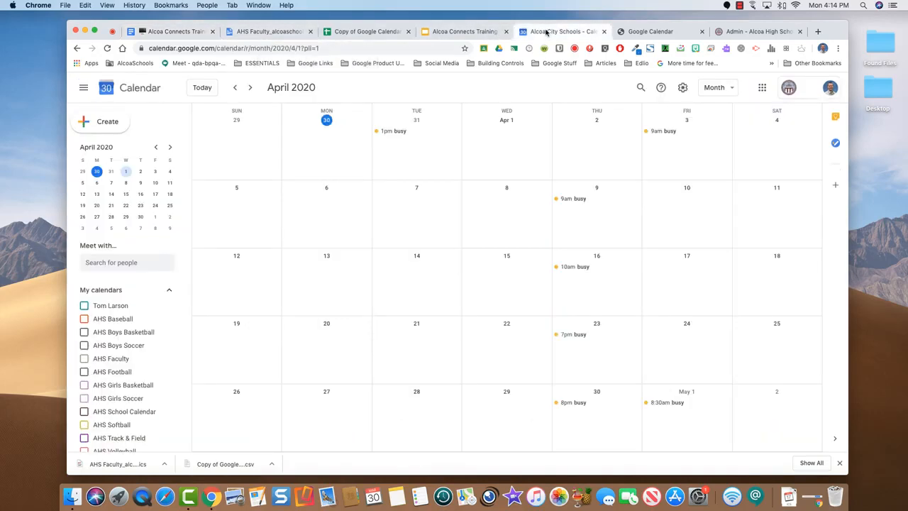
Overlay a colleague's busy times via Meet with, then remove them from view
left_click(101, 262)
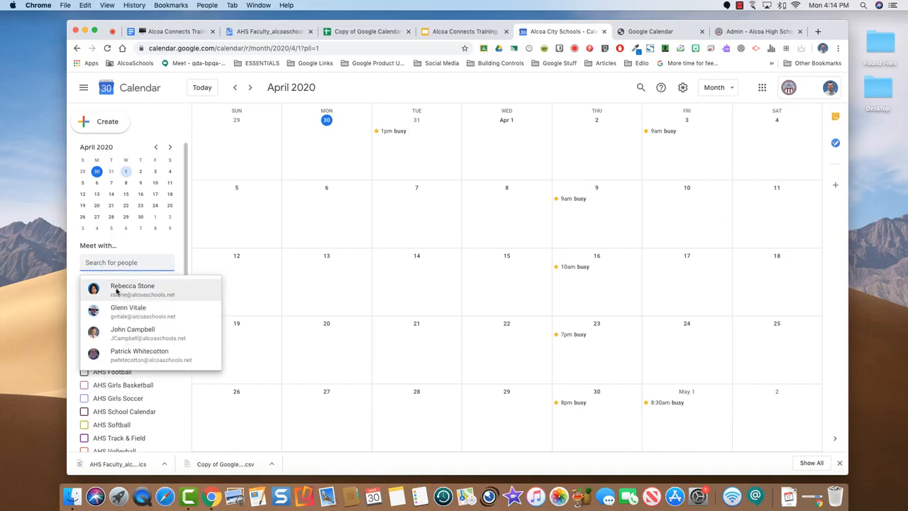
left_click(118, 291)
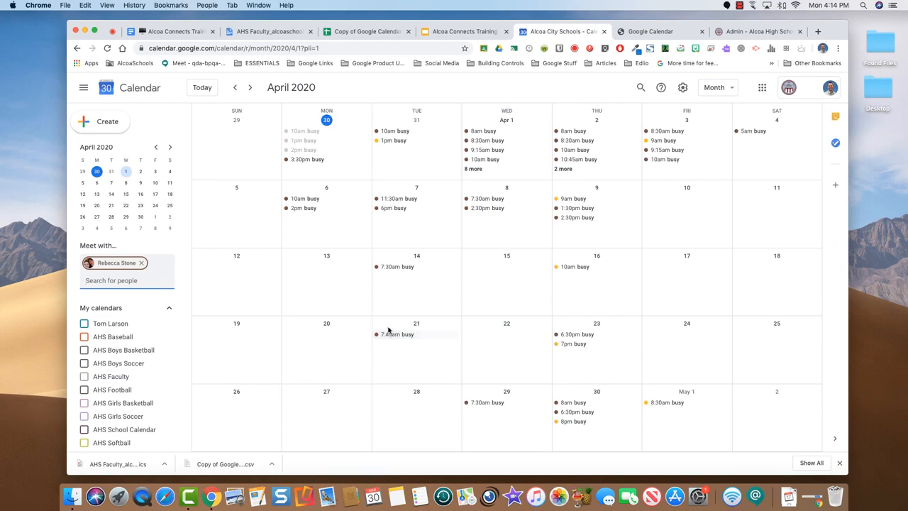
left_click(140, 263)
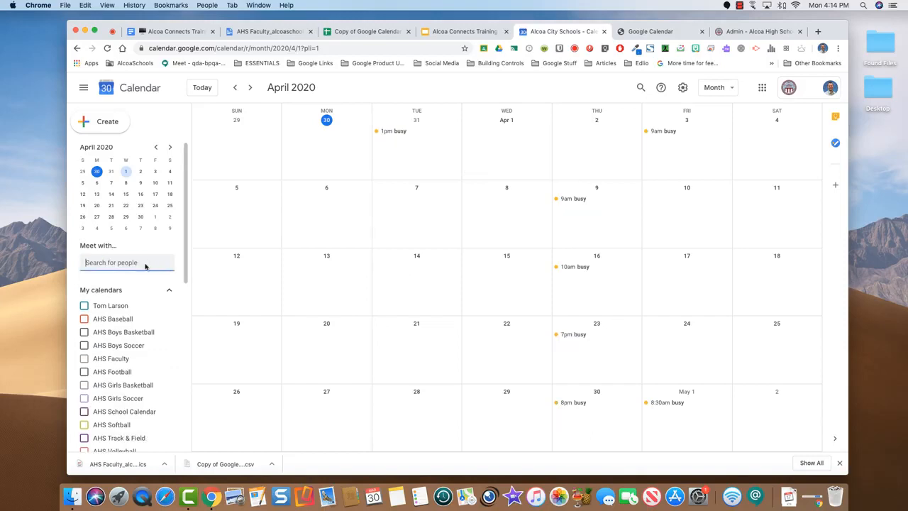
Open the Settings and sharing page for your own calendar and look through its options
left_click(168, 306)
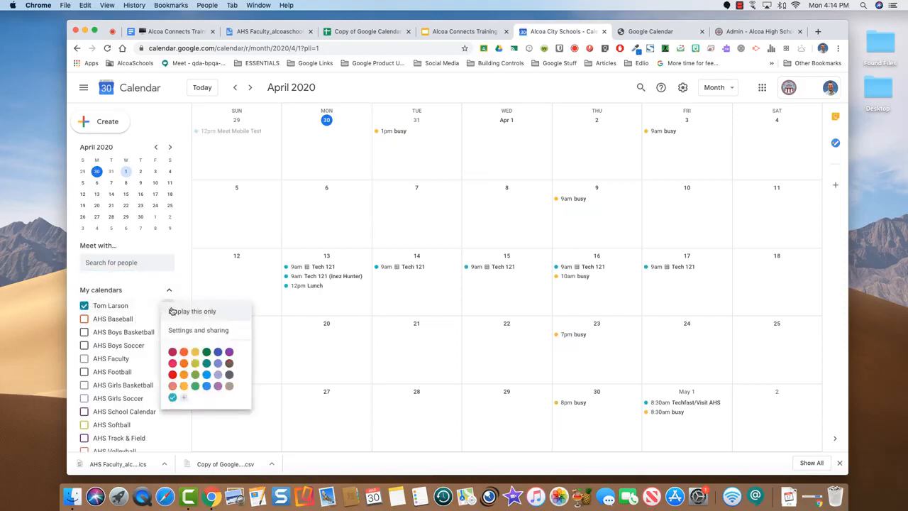
left_click(189, 332)
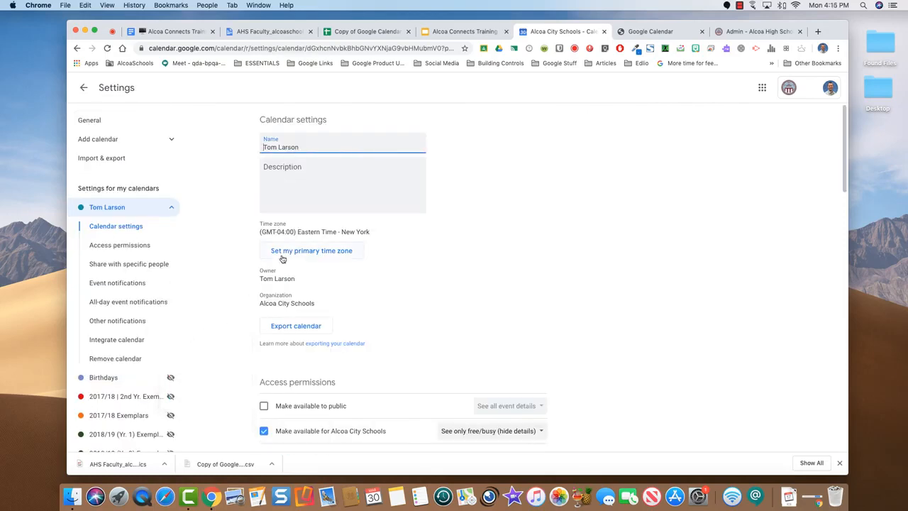
scroll(257, 267, "down", 3)
scroll(253, 266, "down", 7)
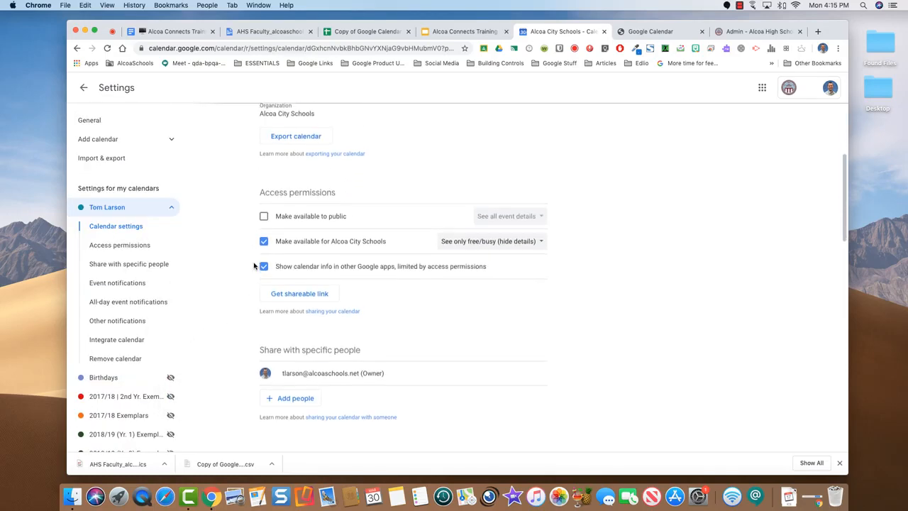
scroll(254, 266, "down", 8)
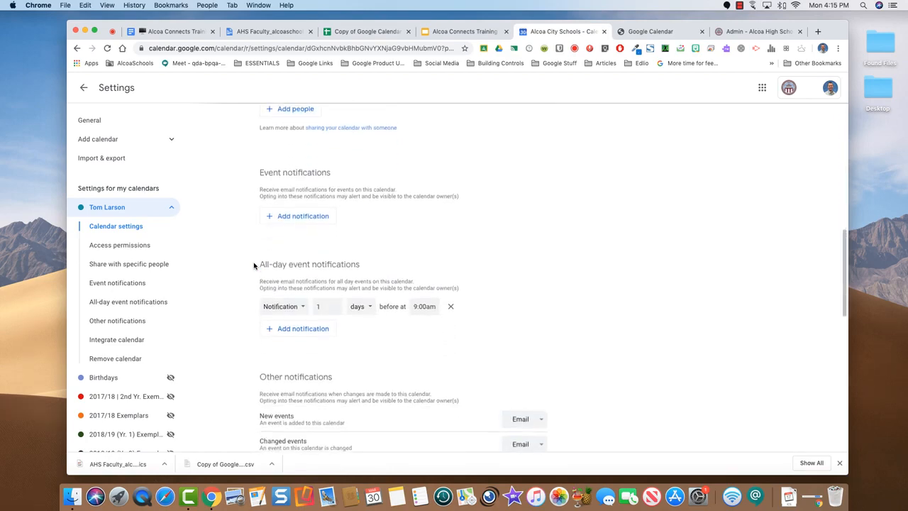
scroll(254, 266, "down", 7)
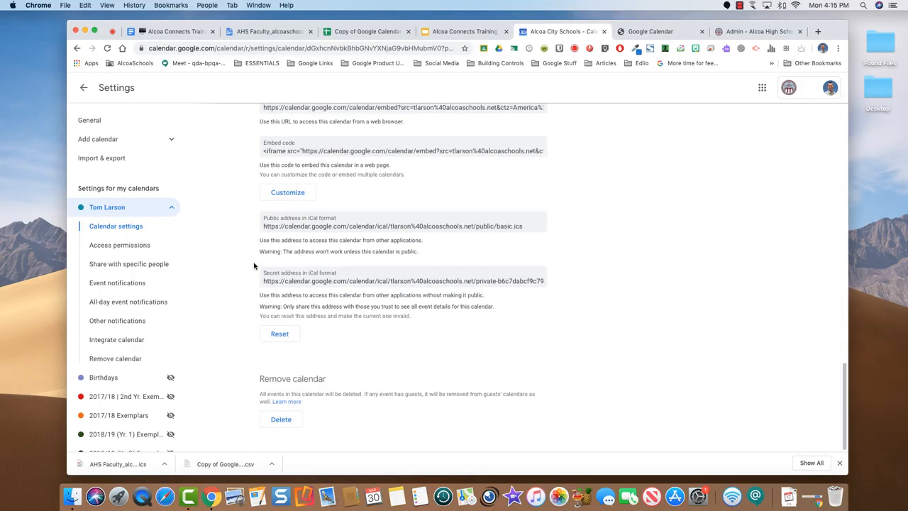
scroll(253, 266, "up", 14)
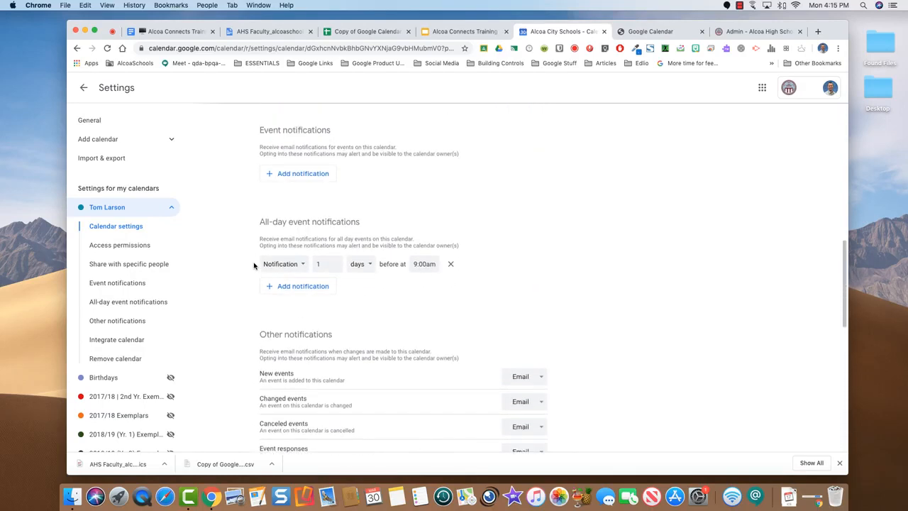
scroll(254, 266, "up", 7)
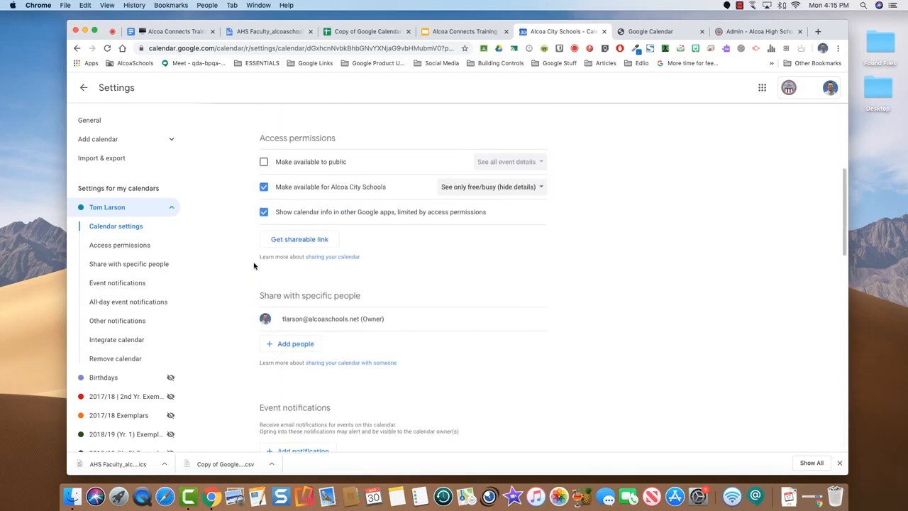
scroll(254, 266, "up", 3)
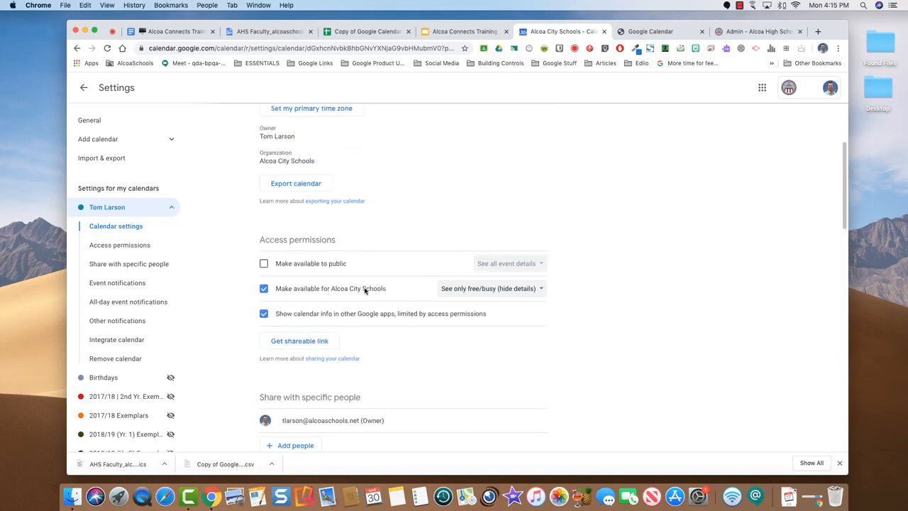
Keep organization sharing at free/busy only, then scroll down to the Integrate calendar section
left_click(537, 289)
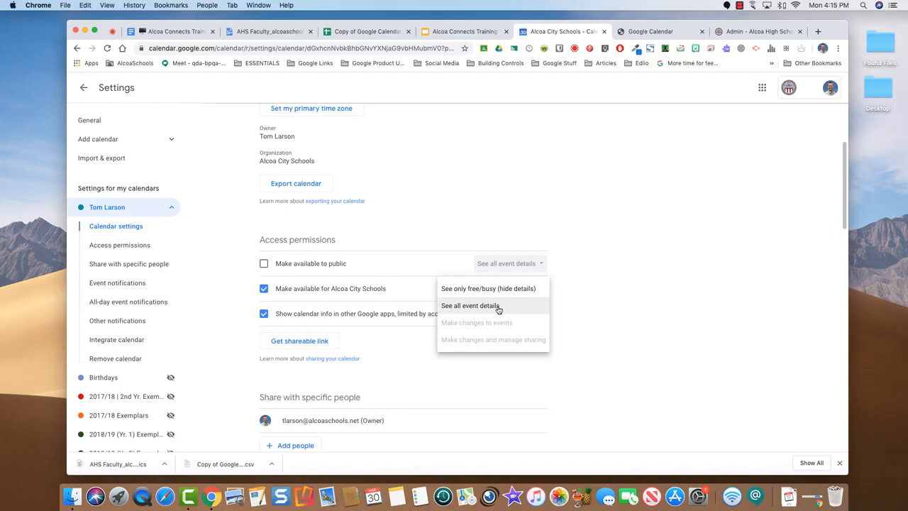
left_click(575, 310)
scroll(423, 348, "down", 2)
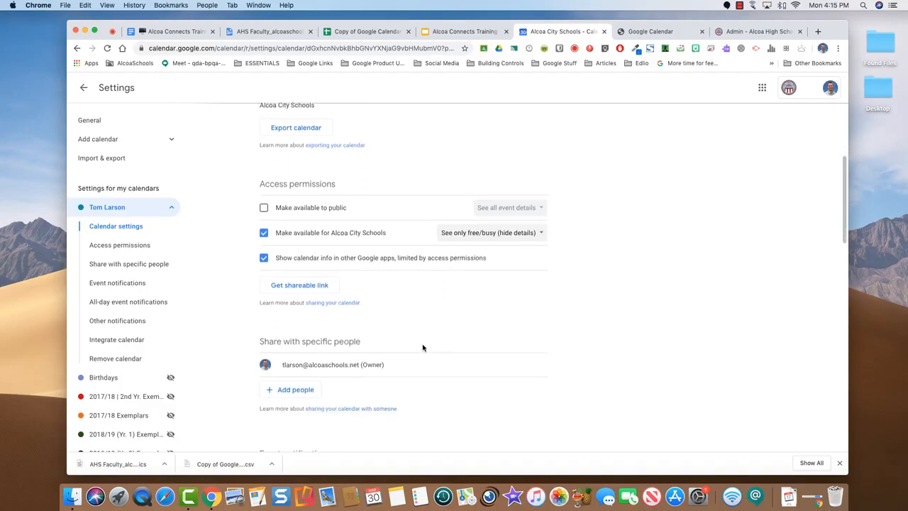
scroll(423, 348, "down", 4)
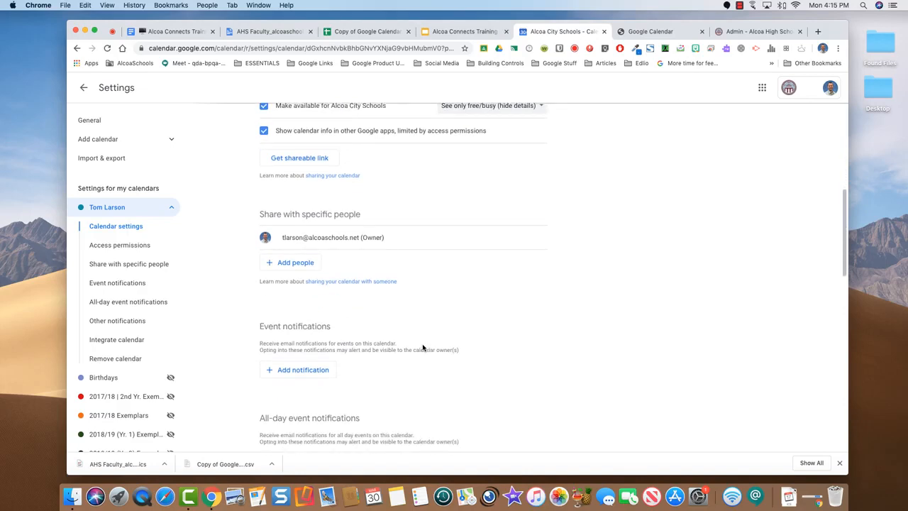
scroll(522, 346, "down", 1)
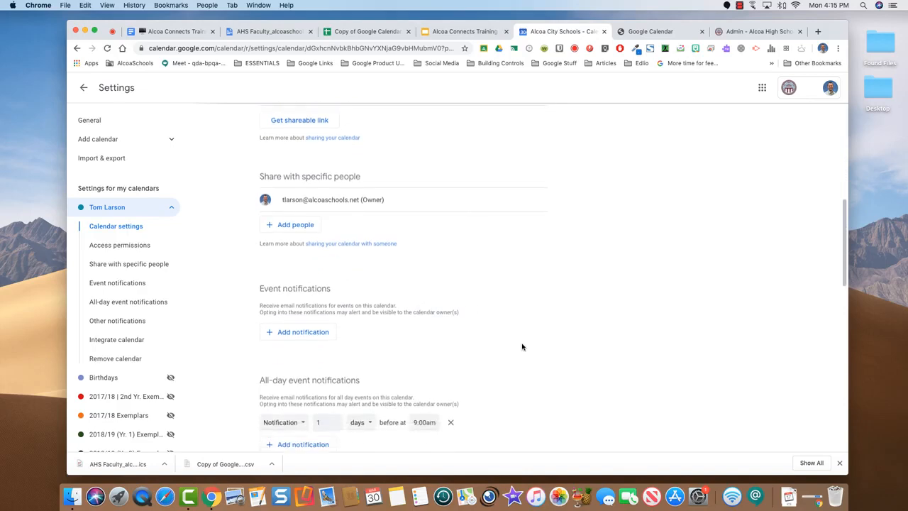
scroll(522, 346, "down", 1)
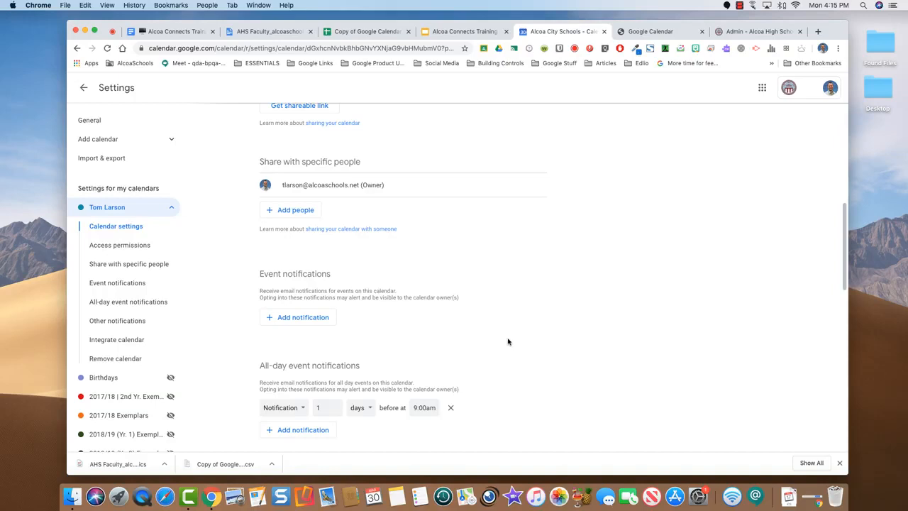
scroll(508, 342, "down", 4)
scroll(508, 342, "down", 4)
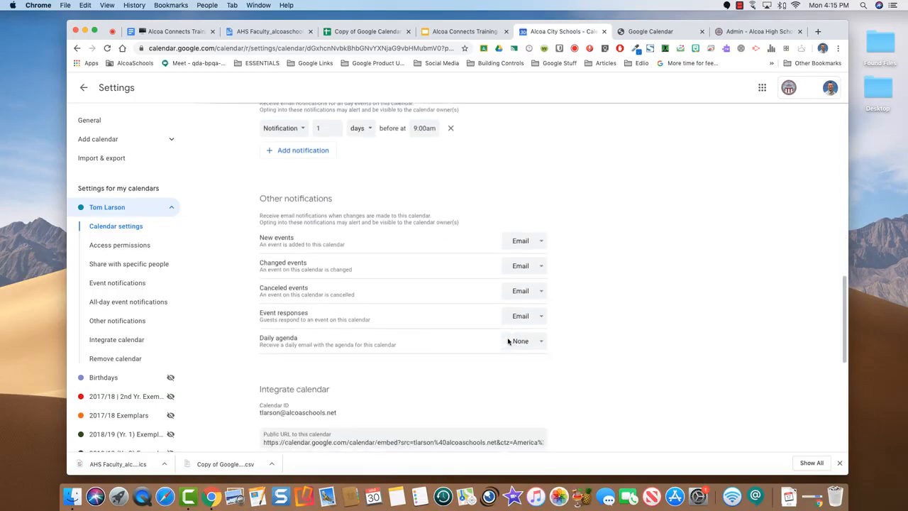
scroll(508, 342, "down", 7)
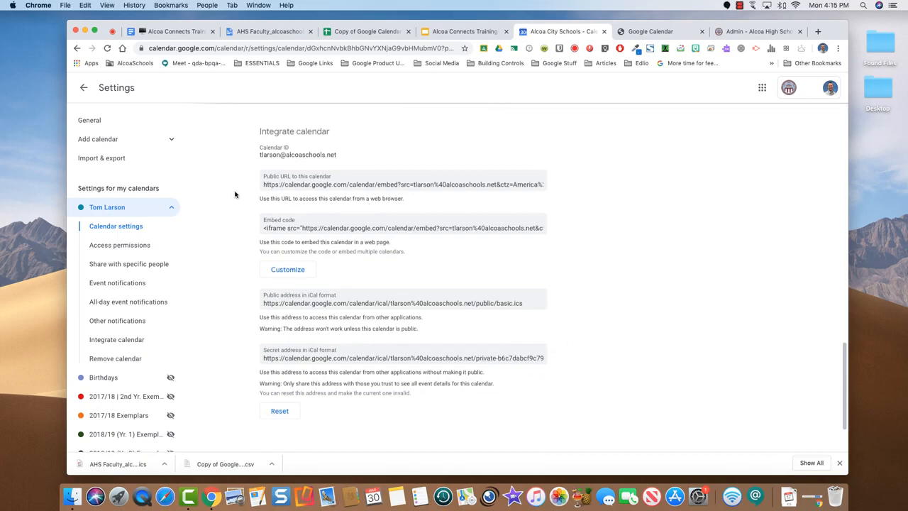
Preview the calendar's public URL in a new browser tab, then close that tab
left_click(312, 184)
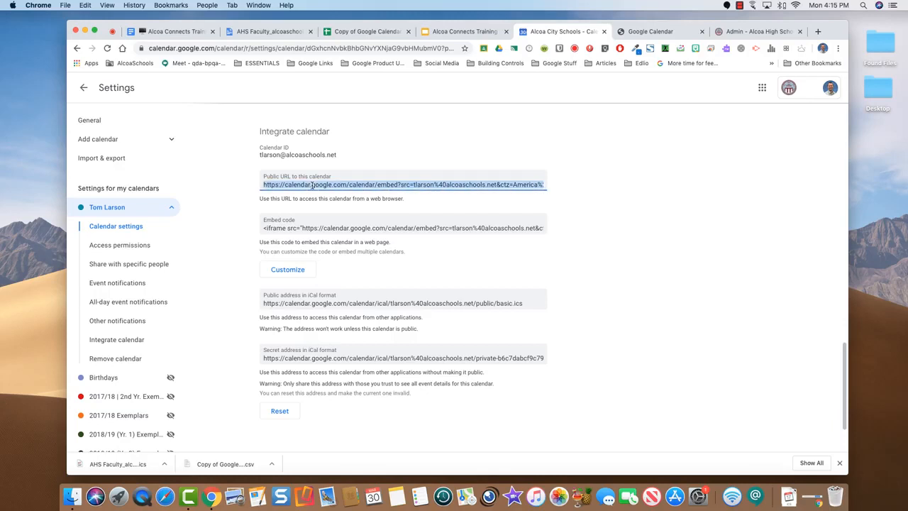
left_click(819, 32)
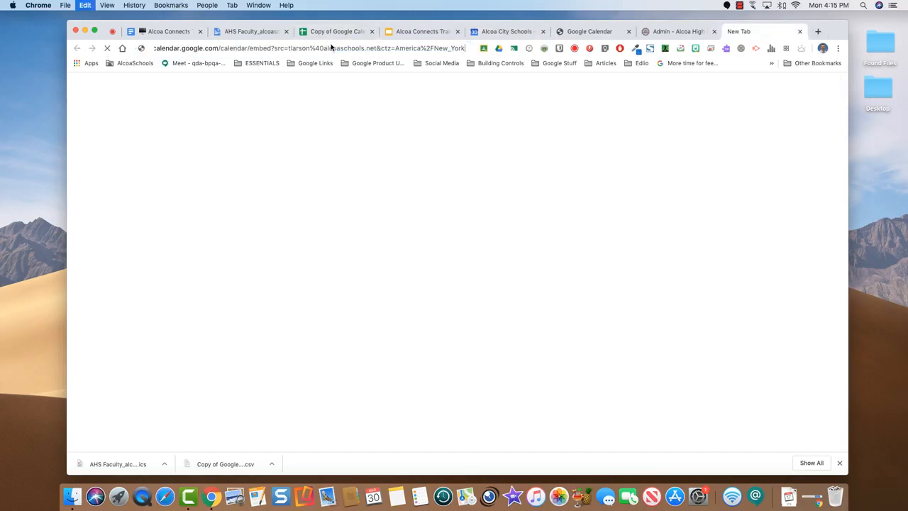
key("Return")
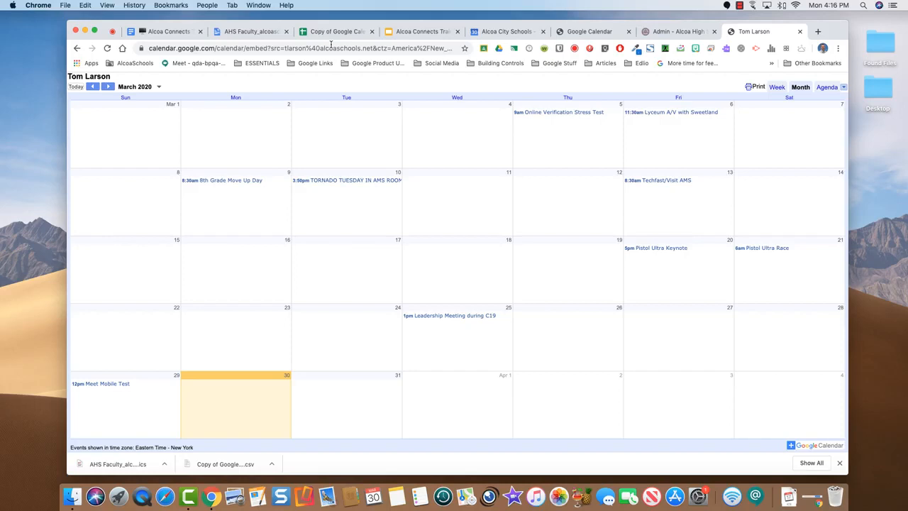
left_click(800, 32)
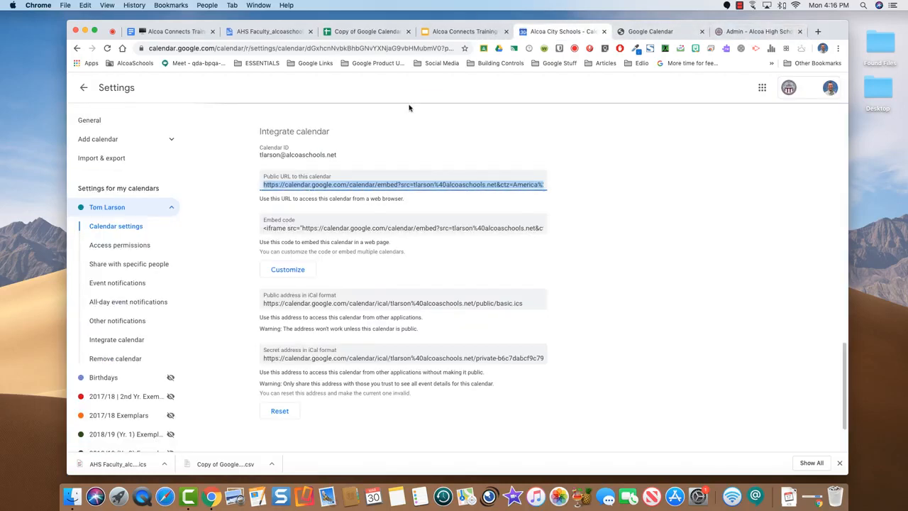
Return to the Alcoa Connects Training agenda document and scroll through its Power Tips items
scroll(359, 277, "down", 2)
scroll(359, 276, "up", 10)
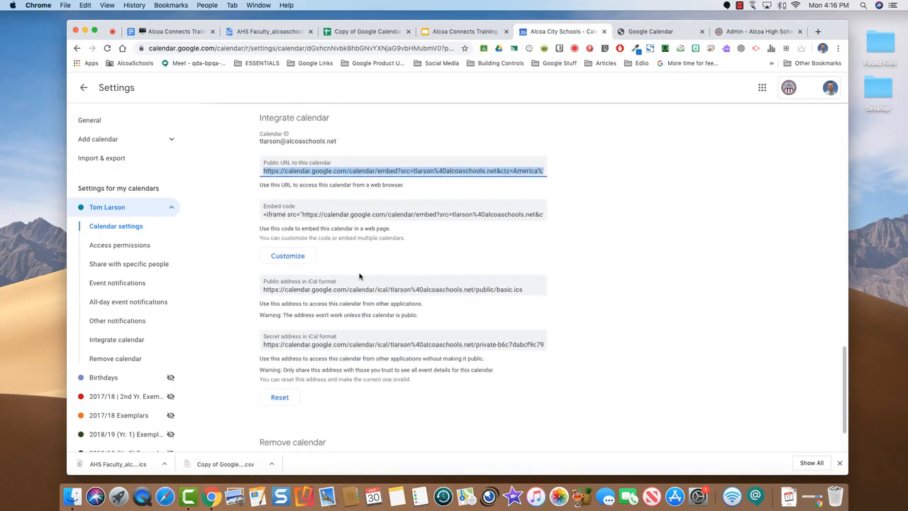
scroll(359, 277, "up", 10)
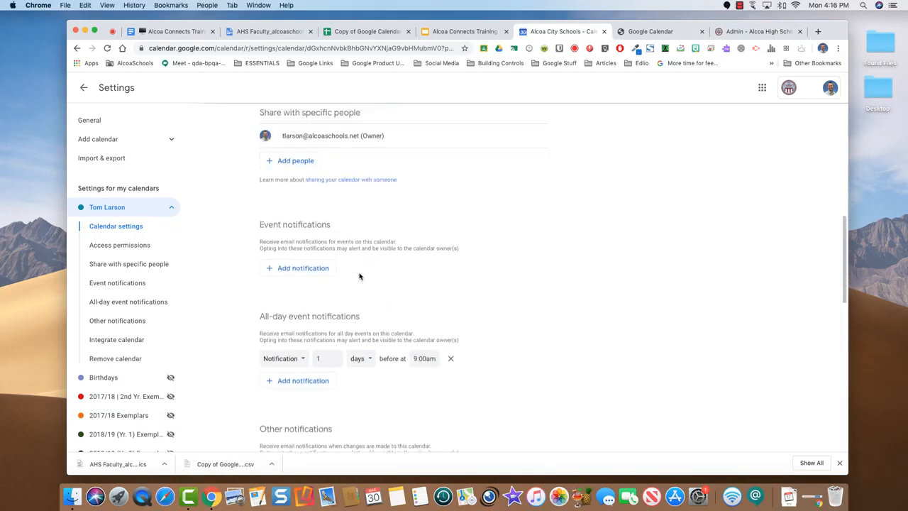
scroll(359, 277, "up", 2)
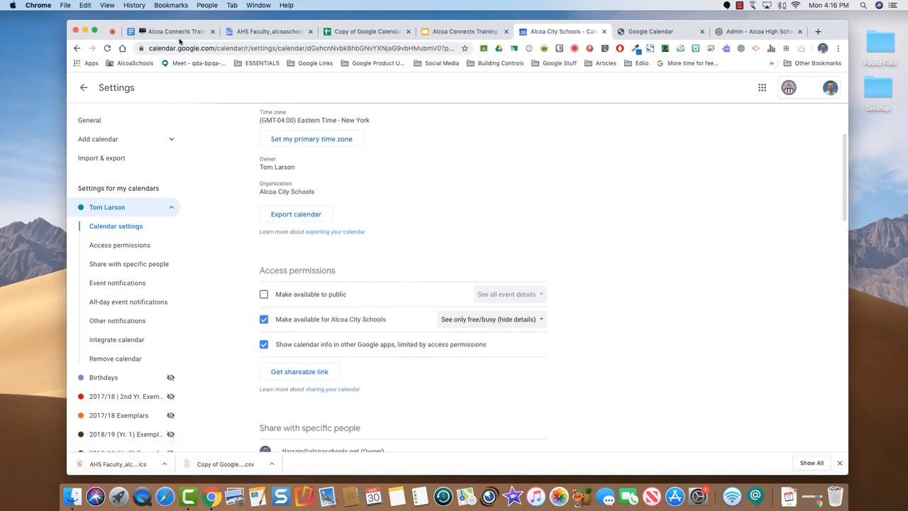
left_click(167, 33)
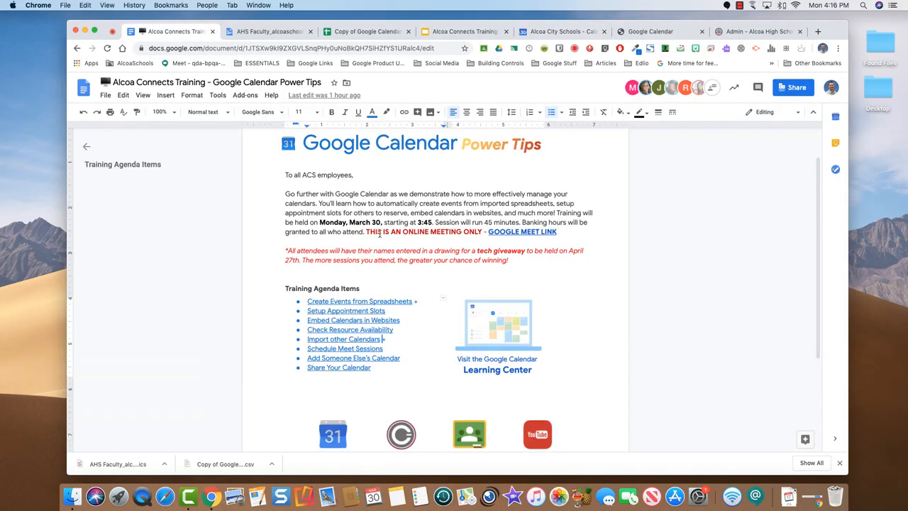
scroll(379, 234, "down", 3)
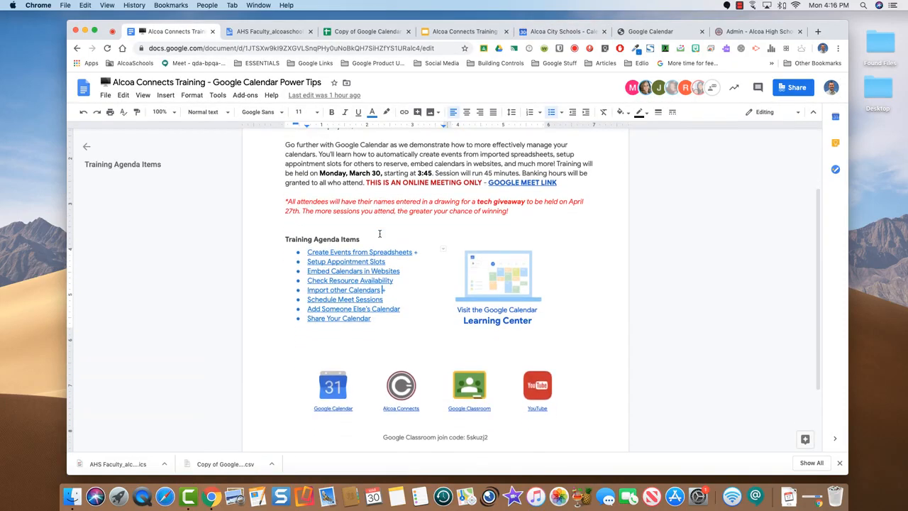